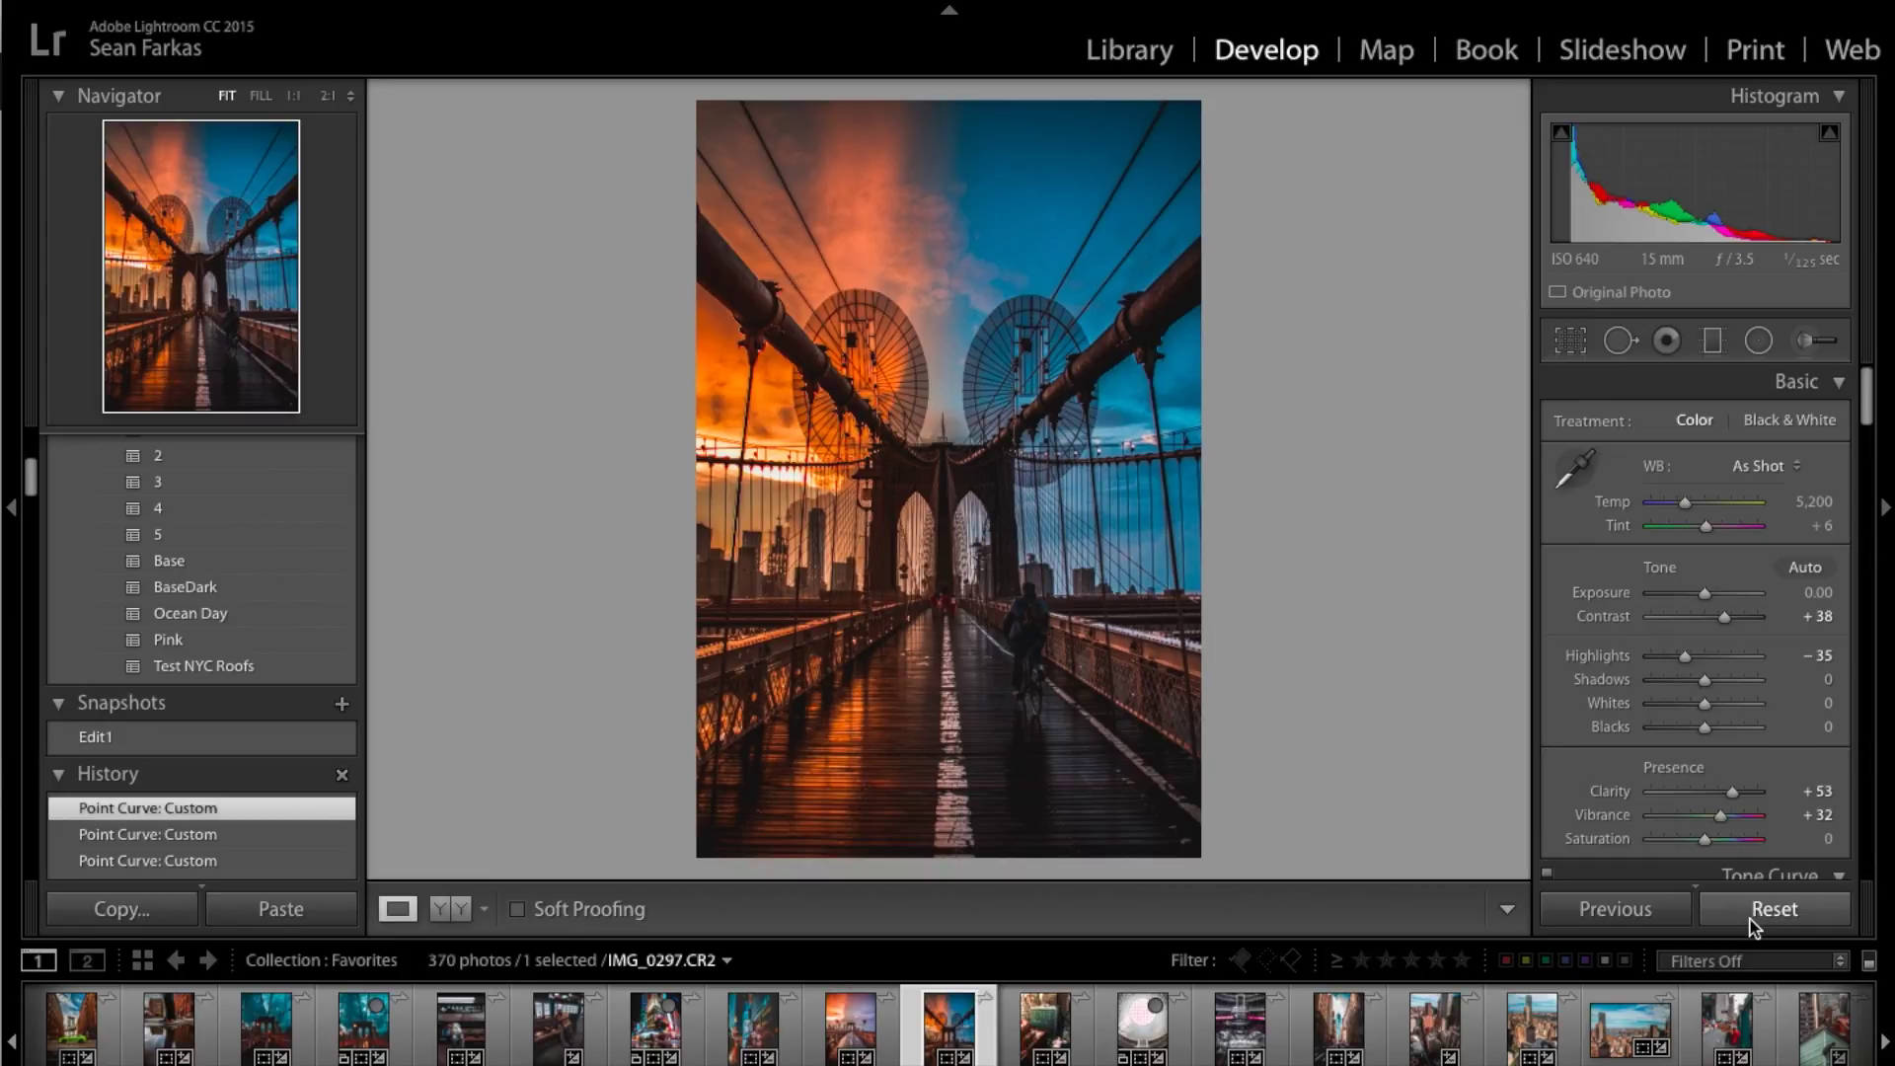
Reset all develop settings of the bridge photo and crop it slightly tighter from its lower-left corner.
click(1724, 902)
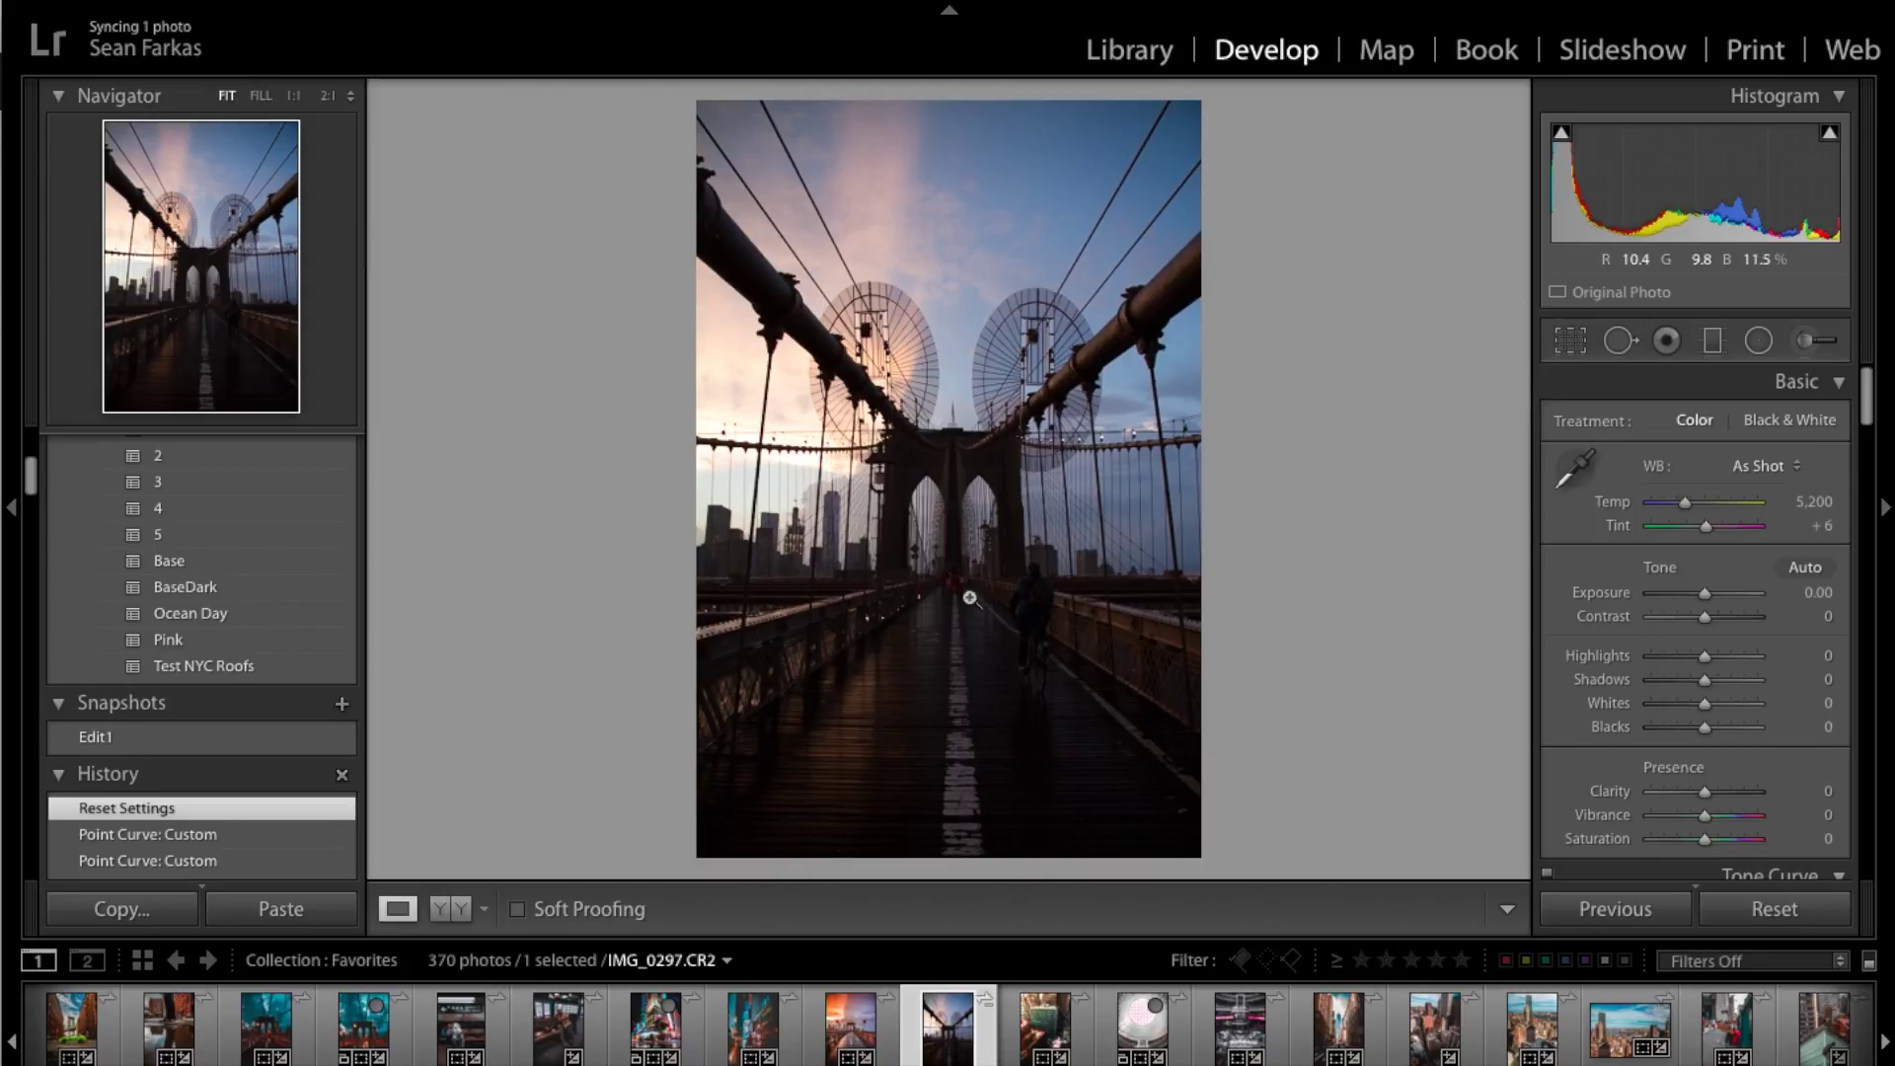
click(1574, 347)
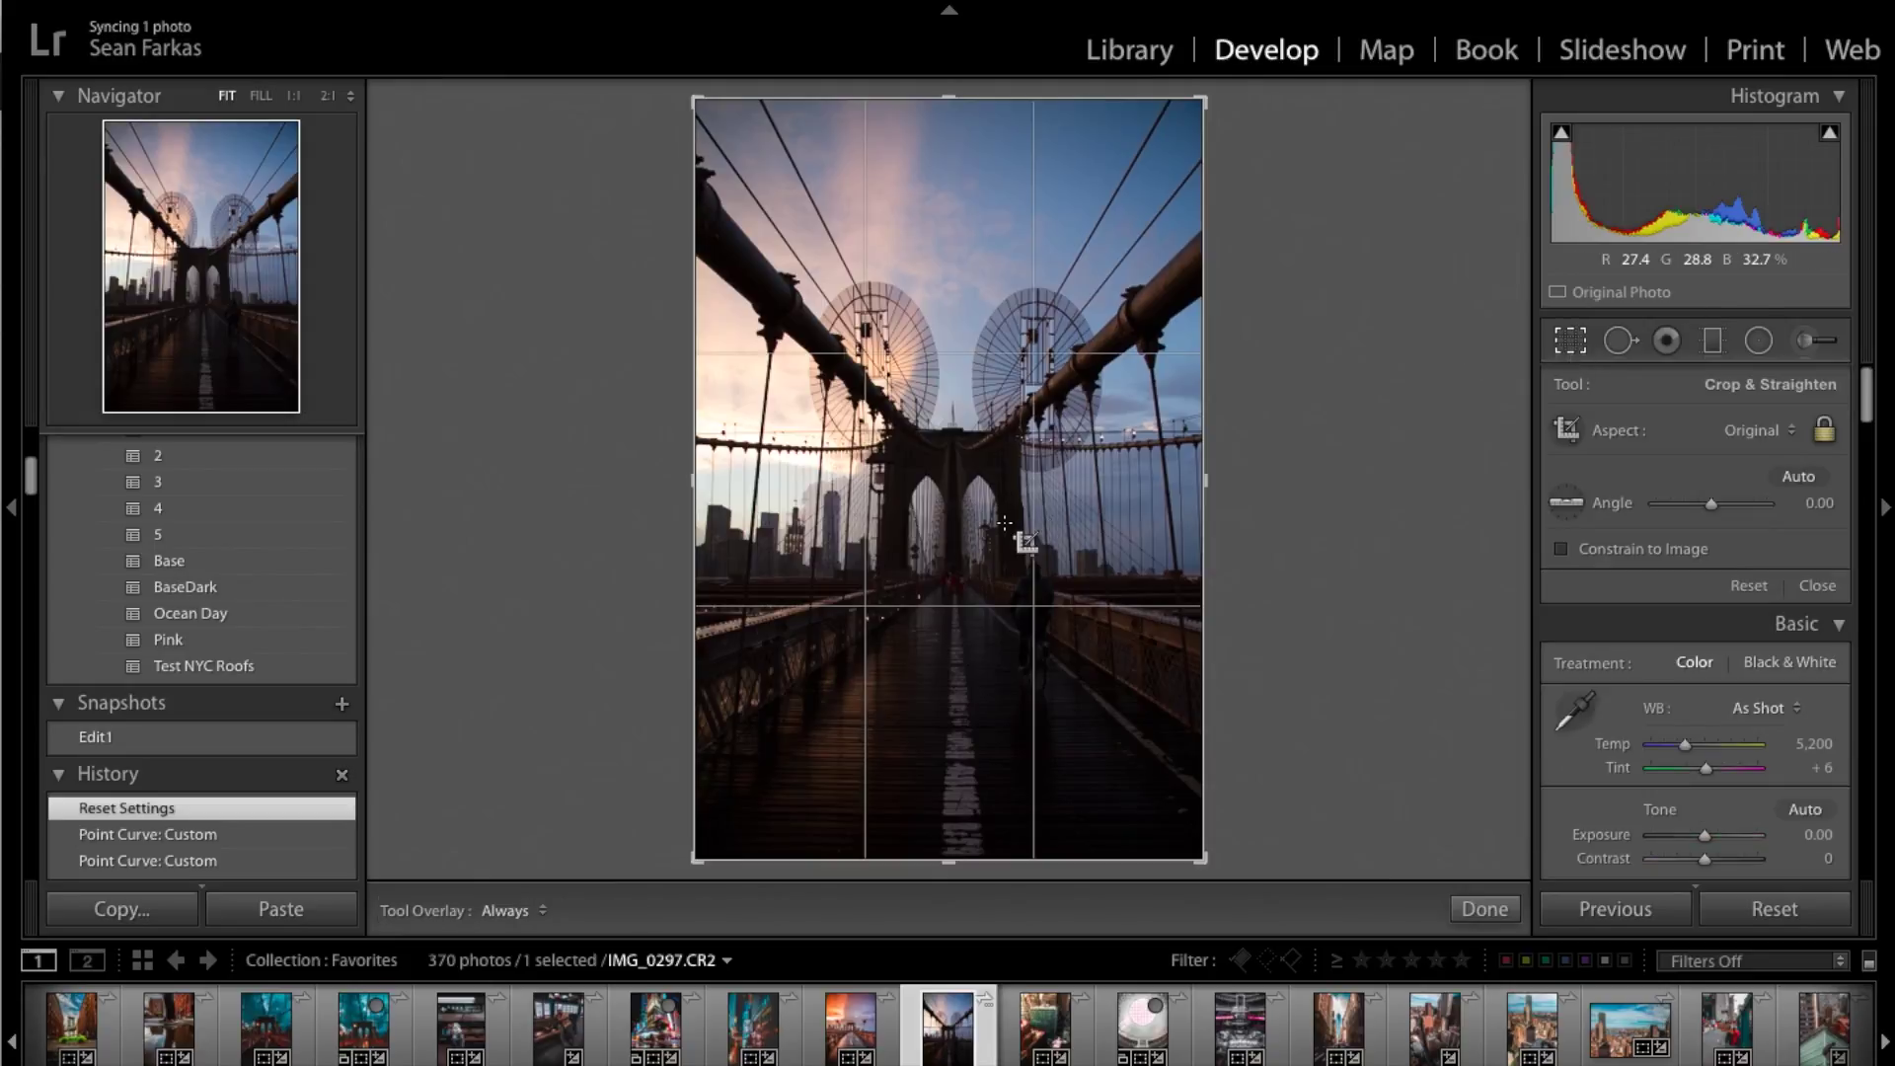
click(695, 859)
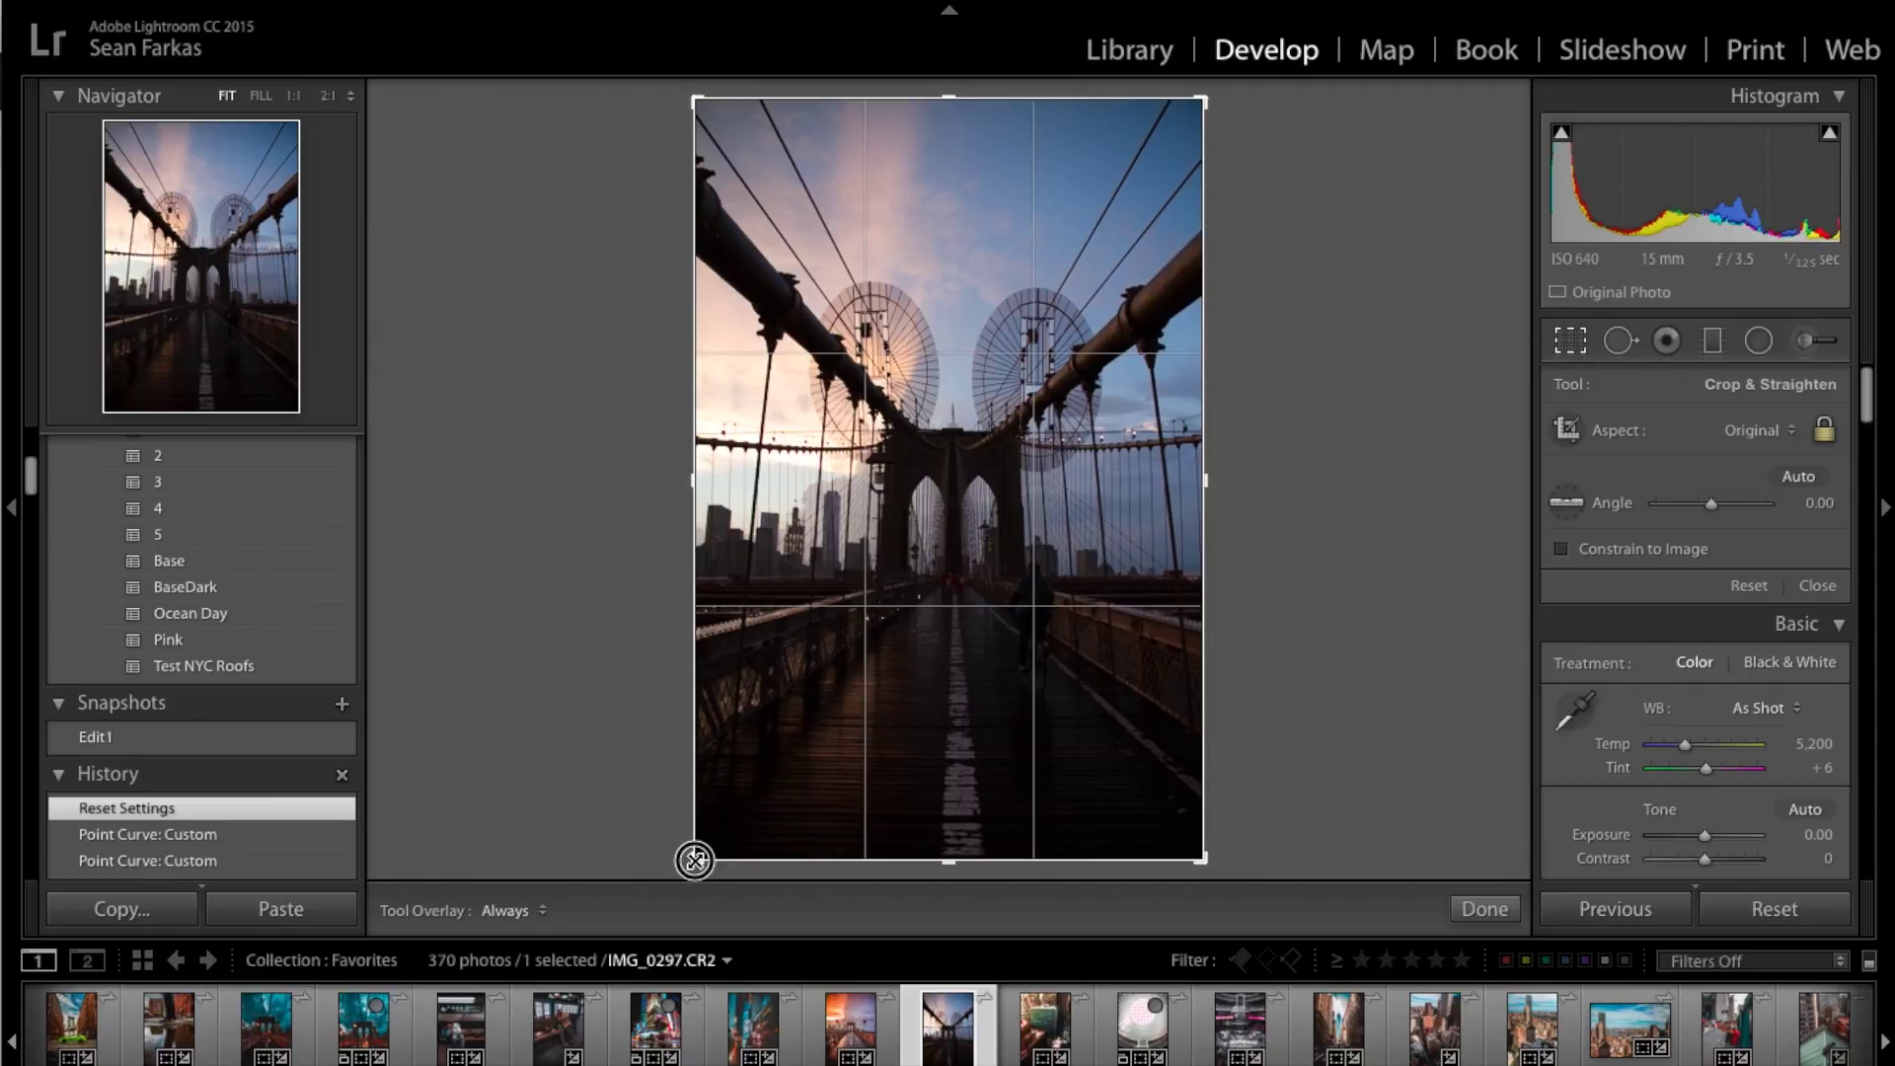
drag(695, 860, 705, 850)
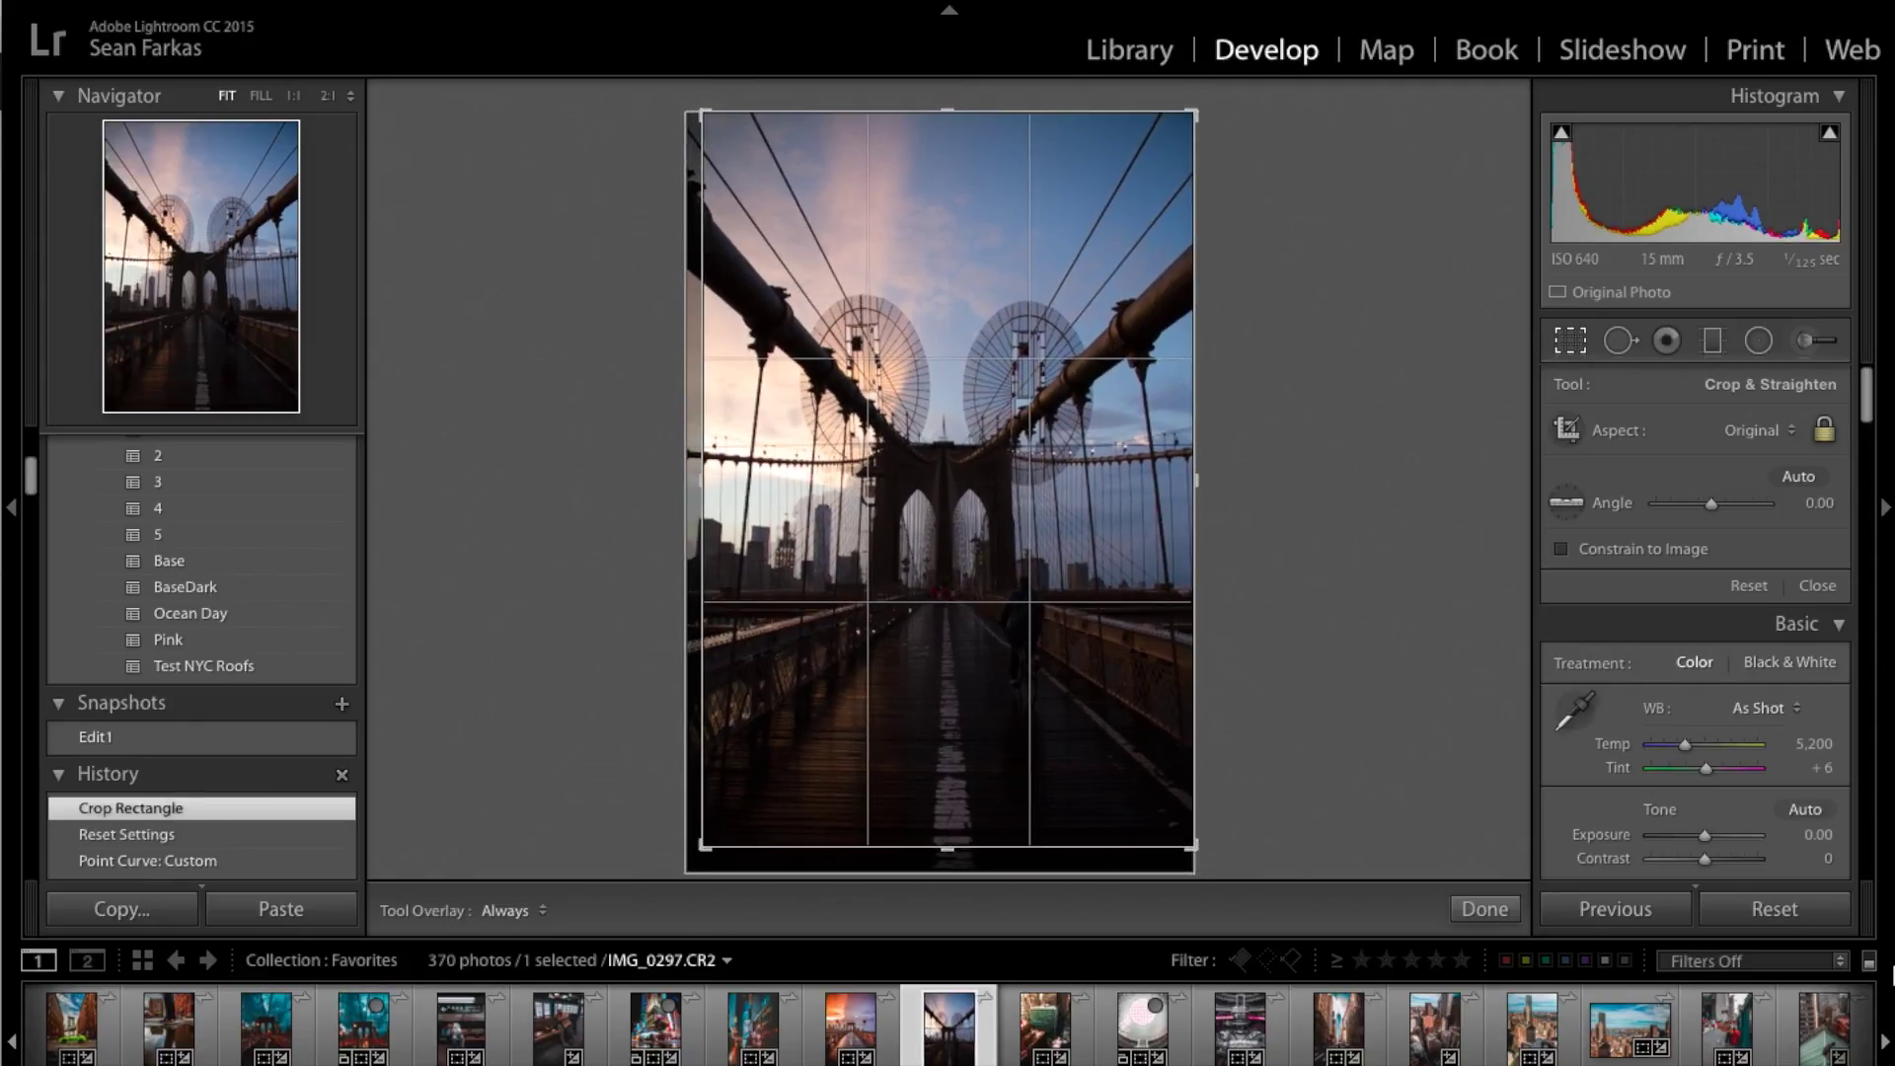
Rotate the crop to an angle of -0.20 and apply it to the photo.
click(1818, 501)
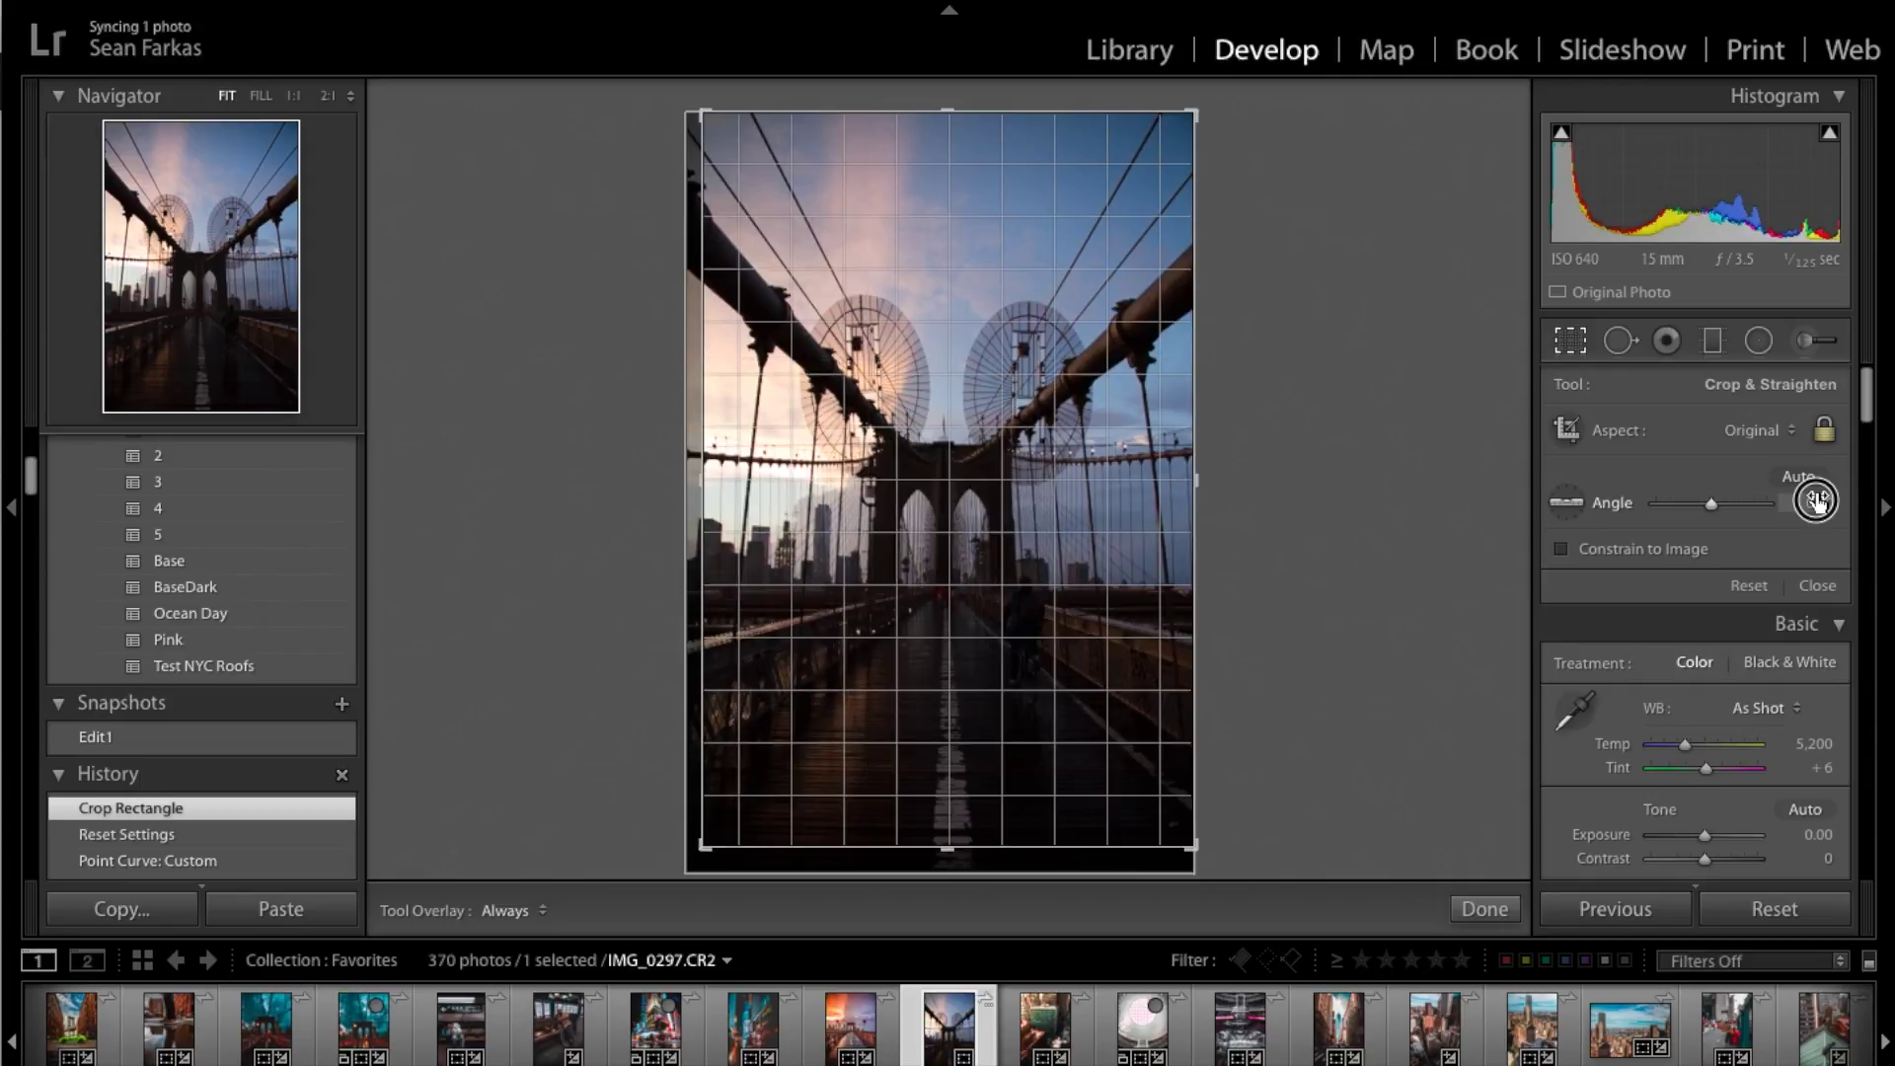
key(Down)
key(Down)
key(Down)
key(Down)
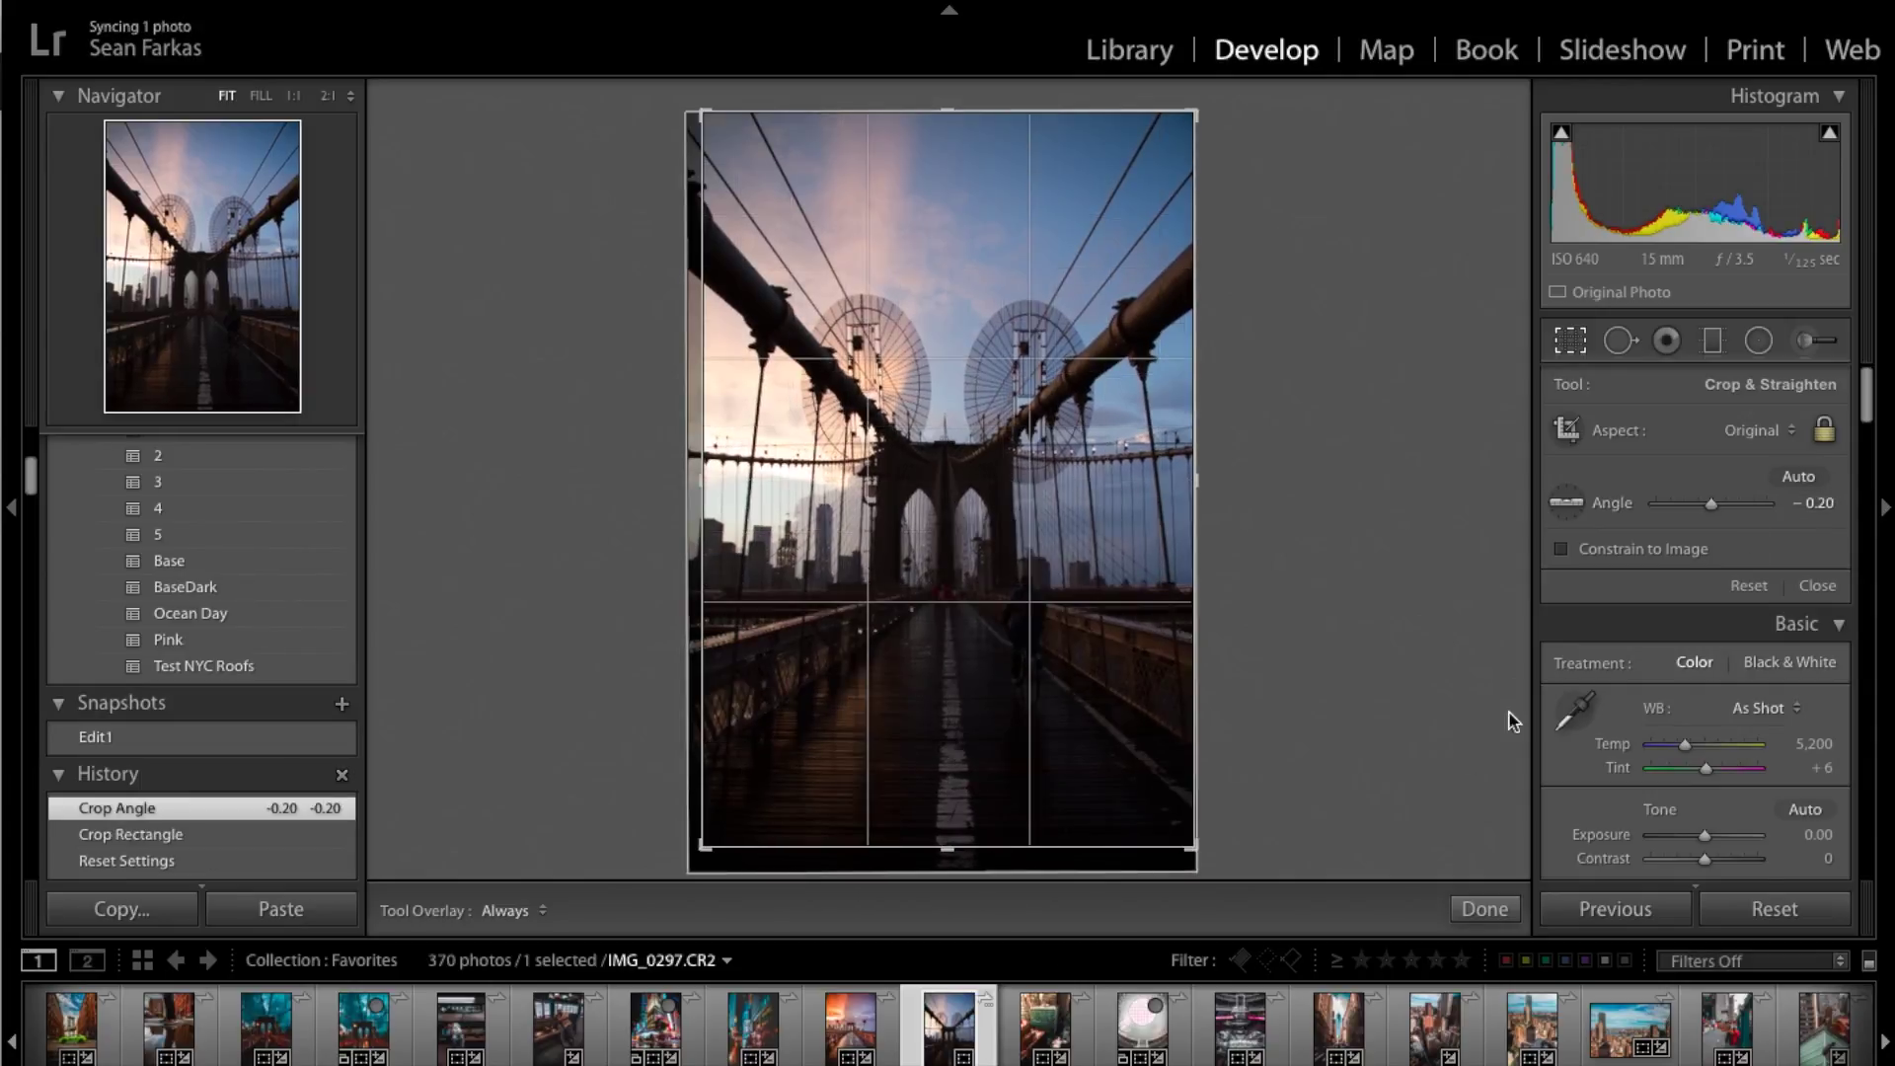
click(1477, 908)
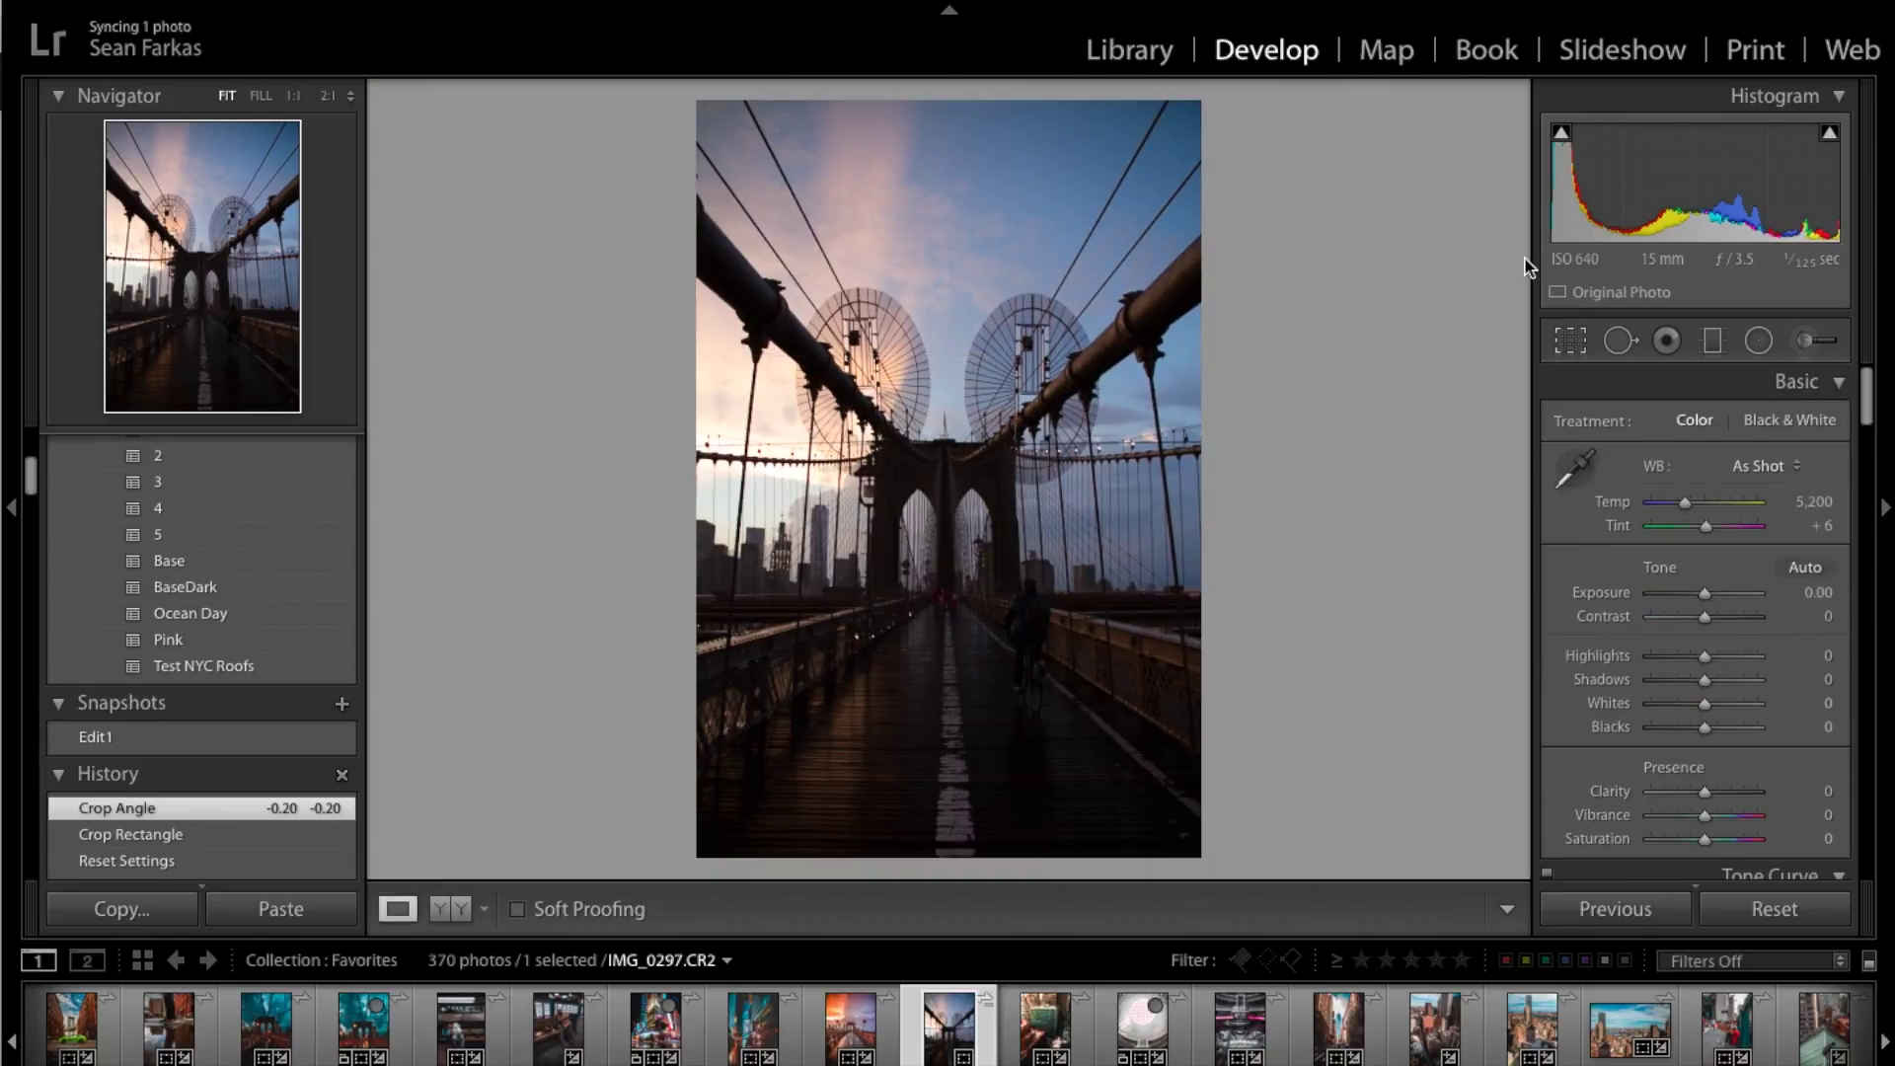
click(1571, 341)
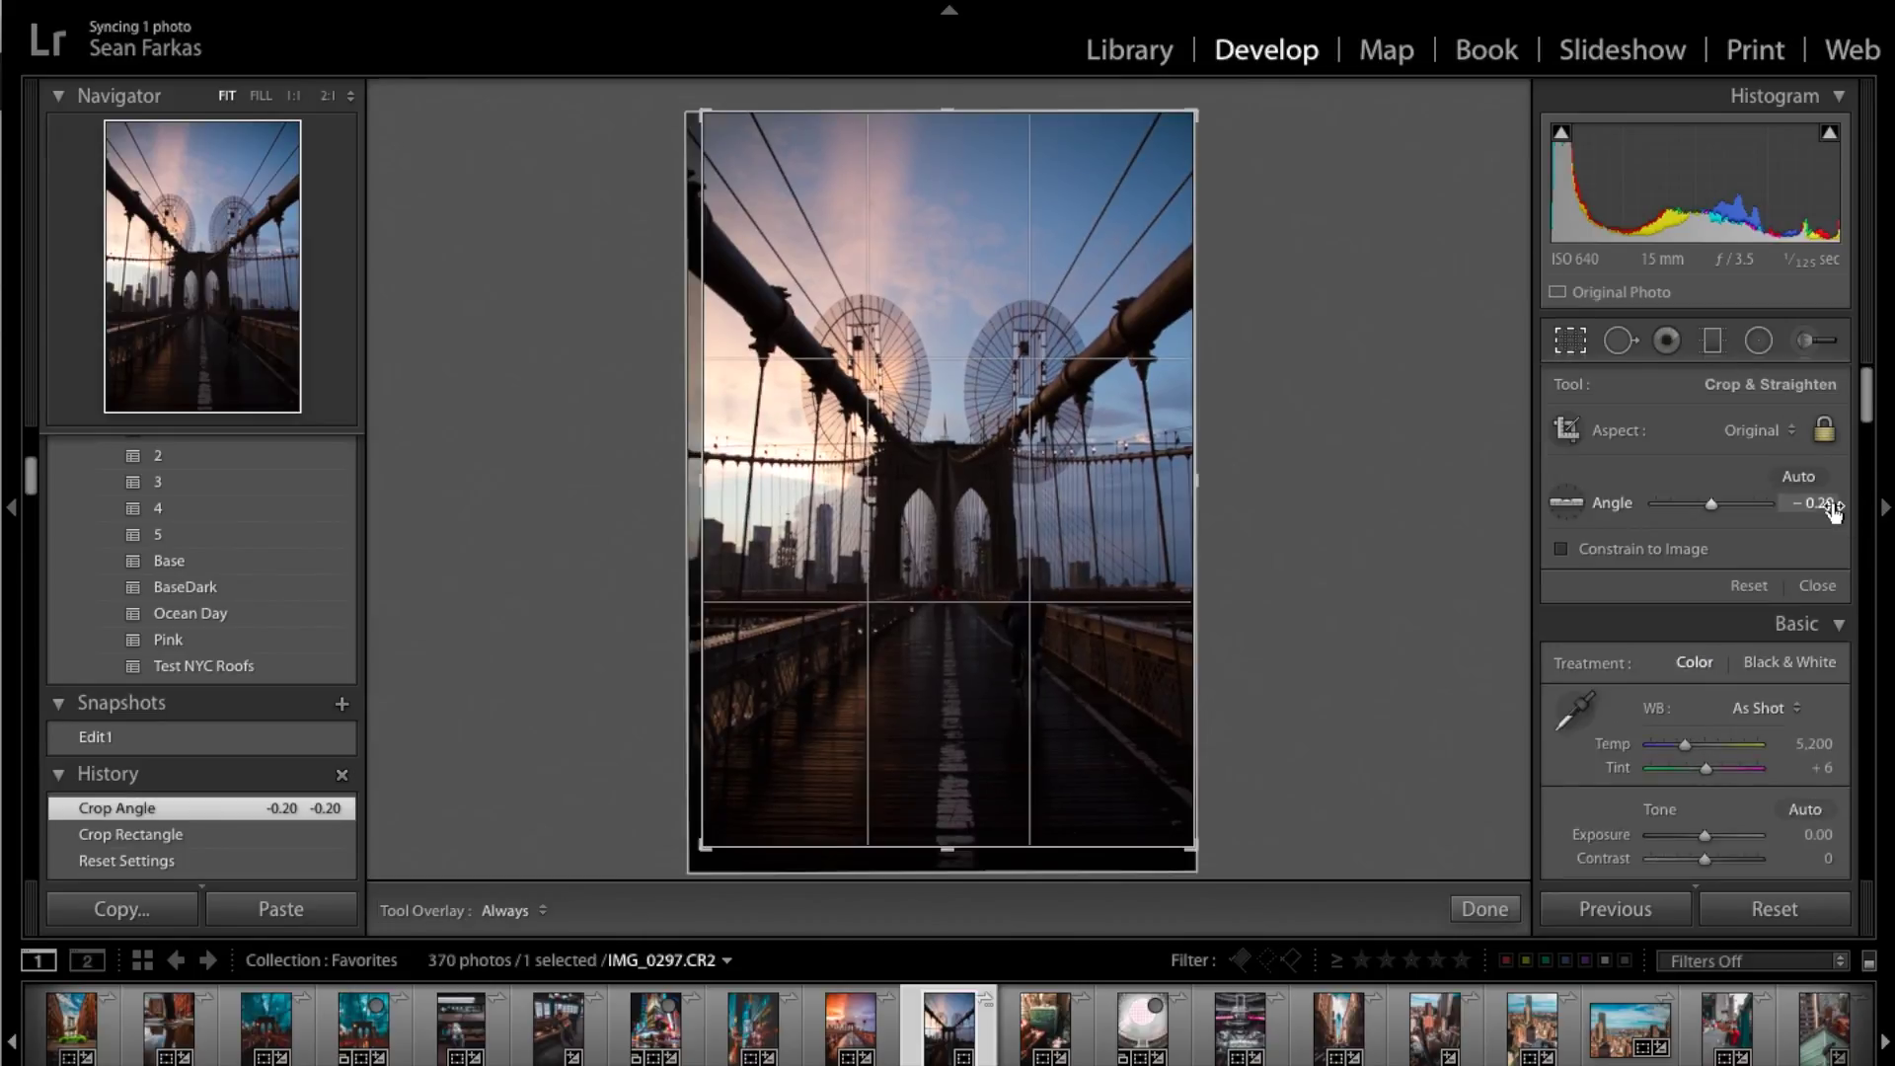
click(1484, 908)
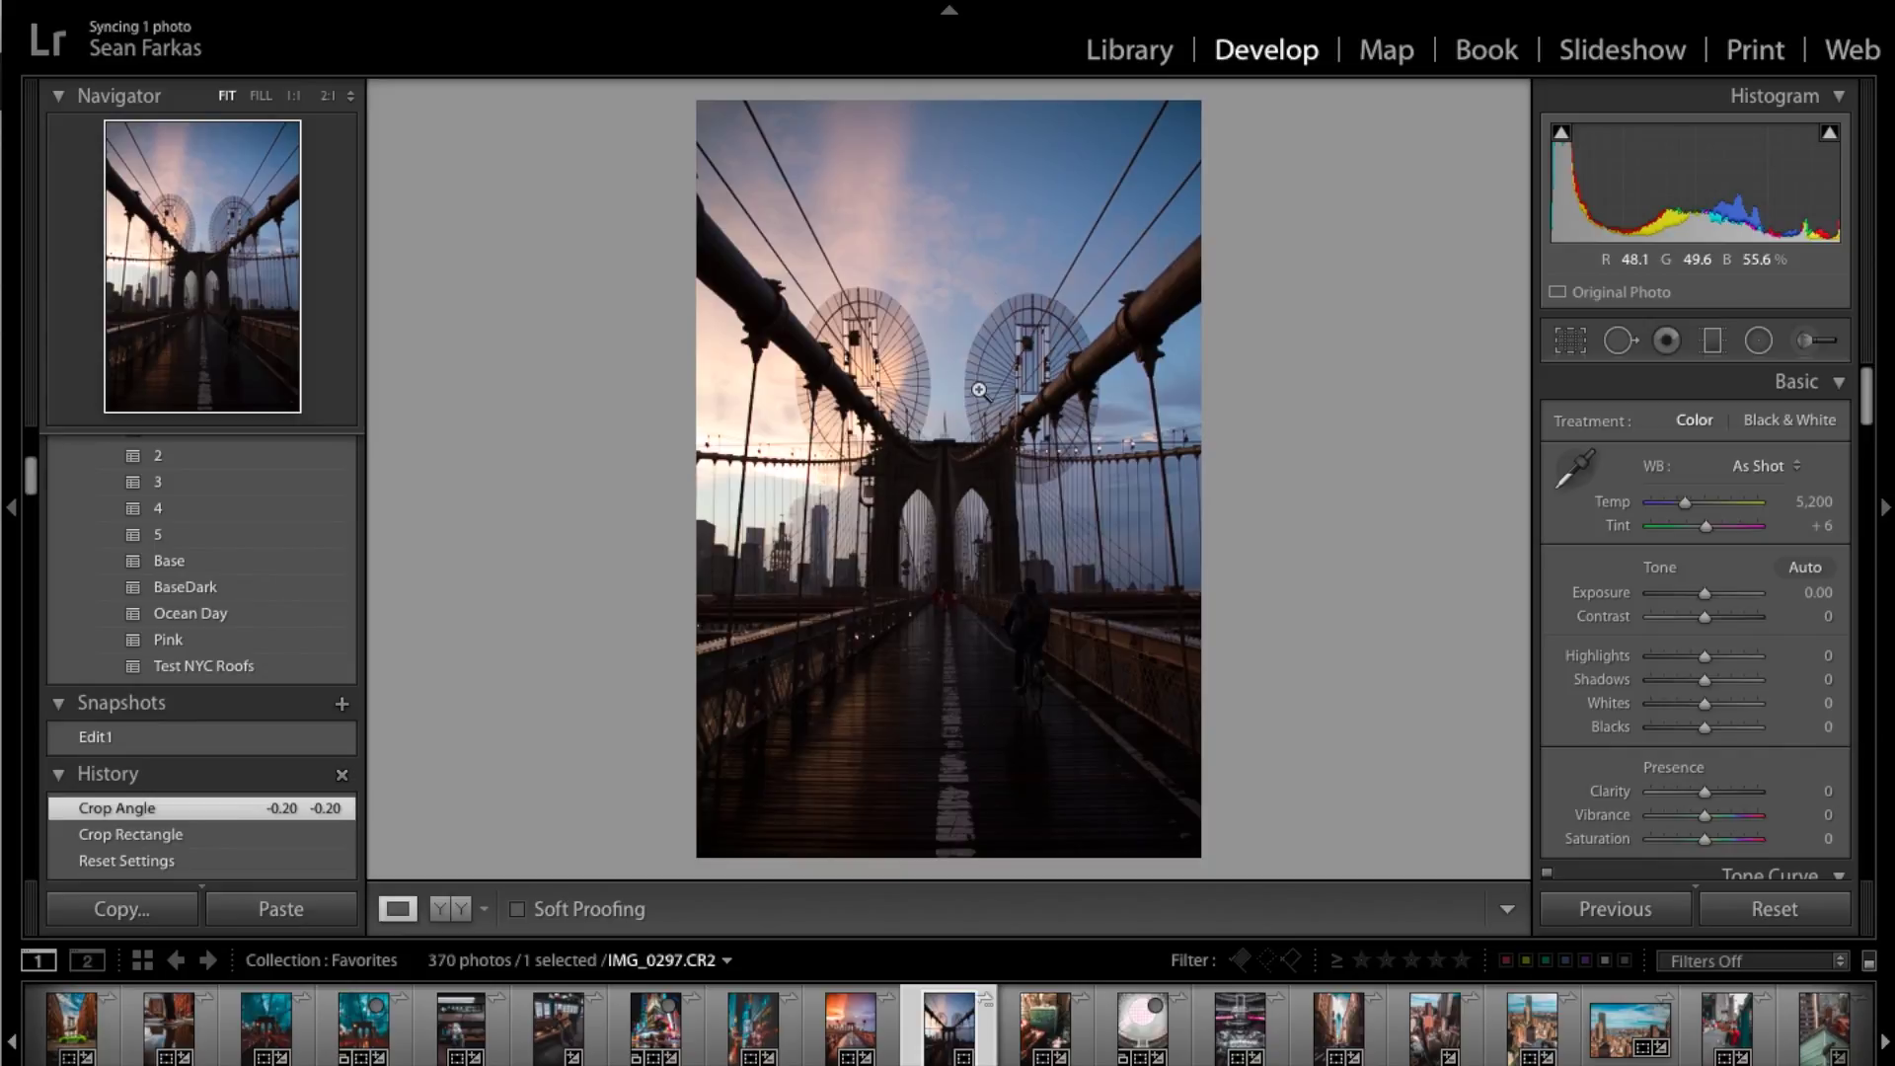
Add a narrow horizontal graduated filter just below the photo so it affects the whole image, with Highlights at -81.
click(1713, 343)
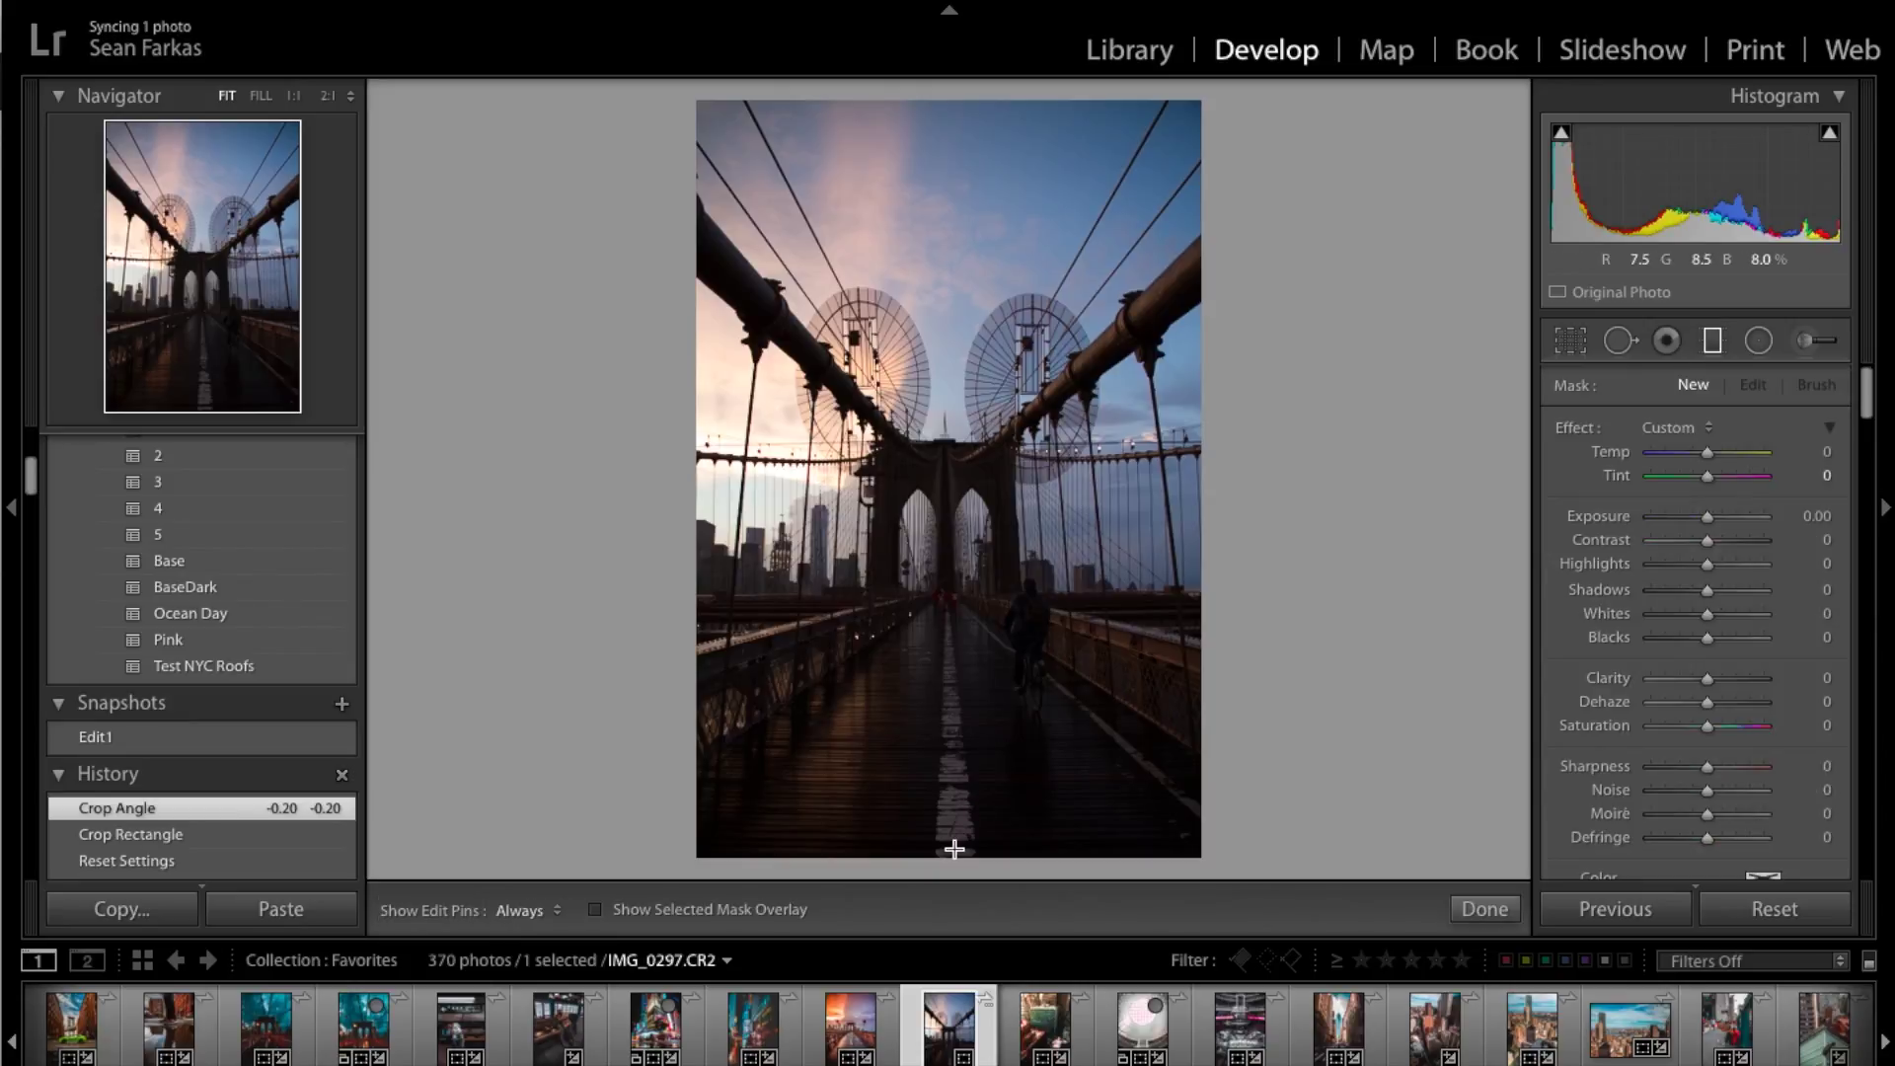
mouse_move(945, 867)
mouse_down()
mouse_move(1053, 851)
mouse_move(954, 871)
mouse_up()
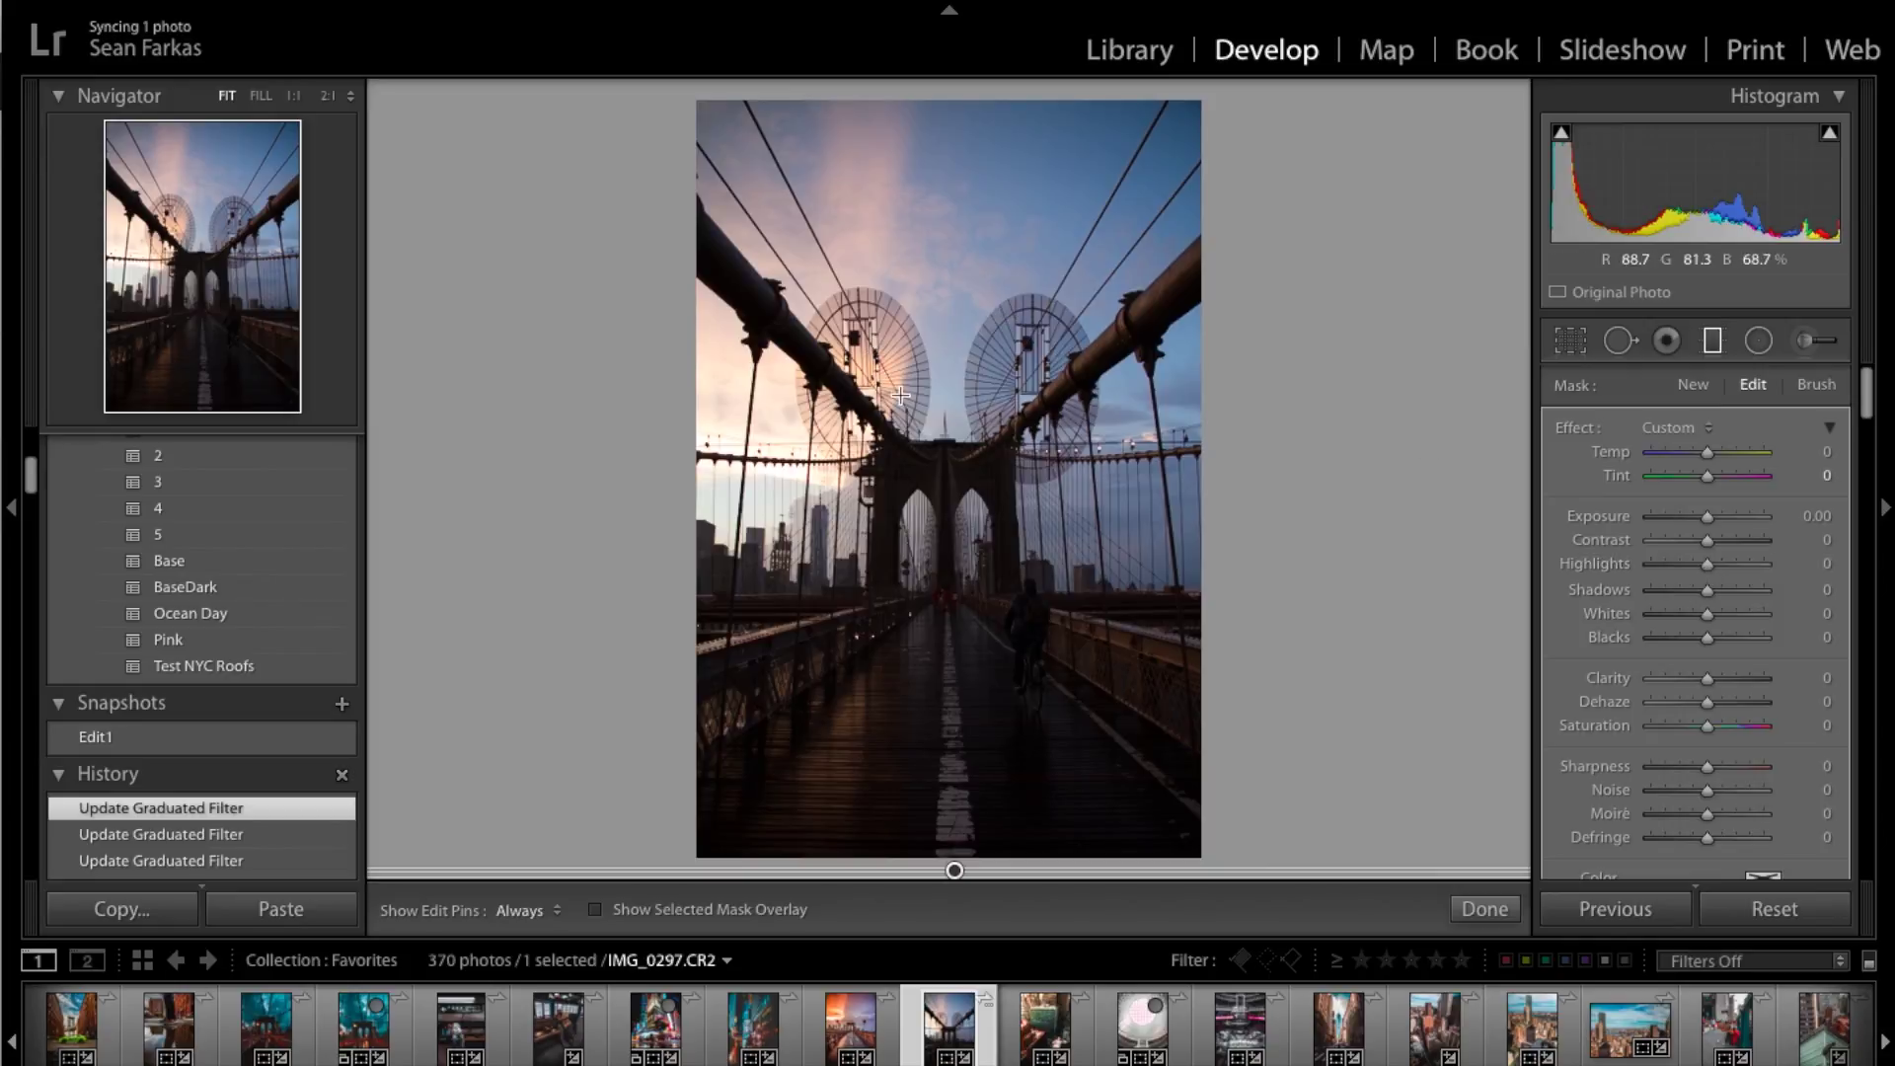
drag(1709, 573, 1665, 569)
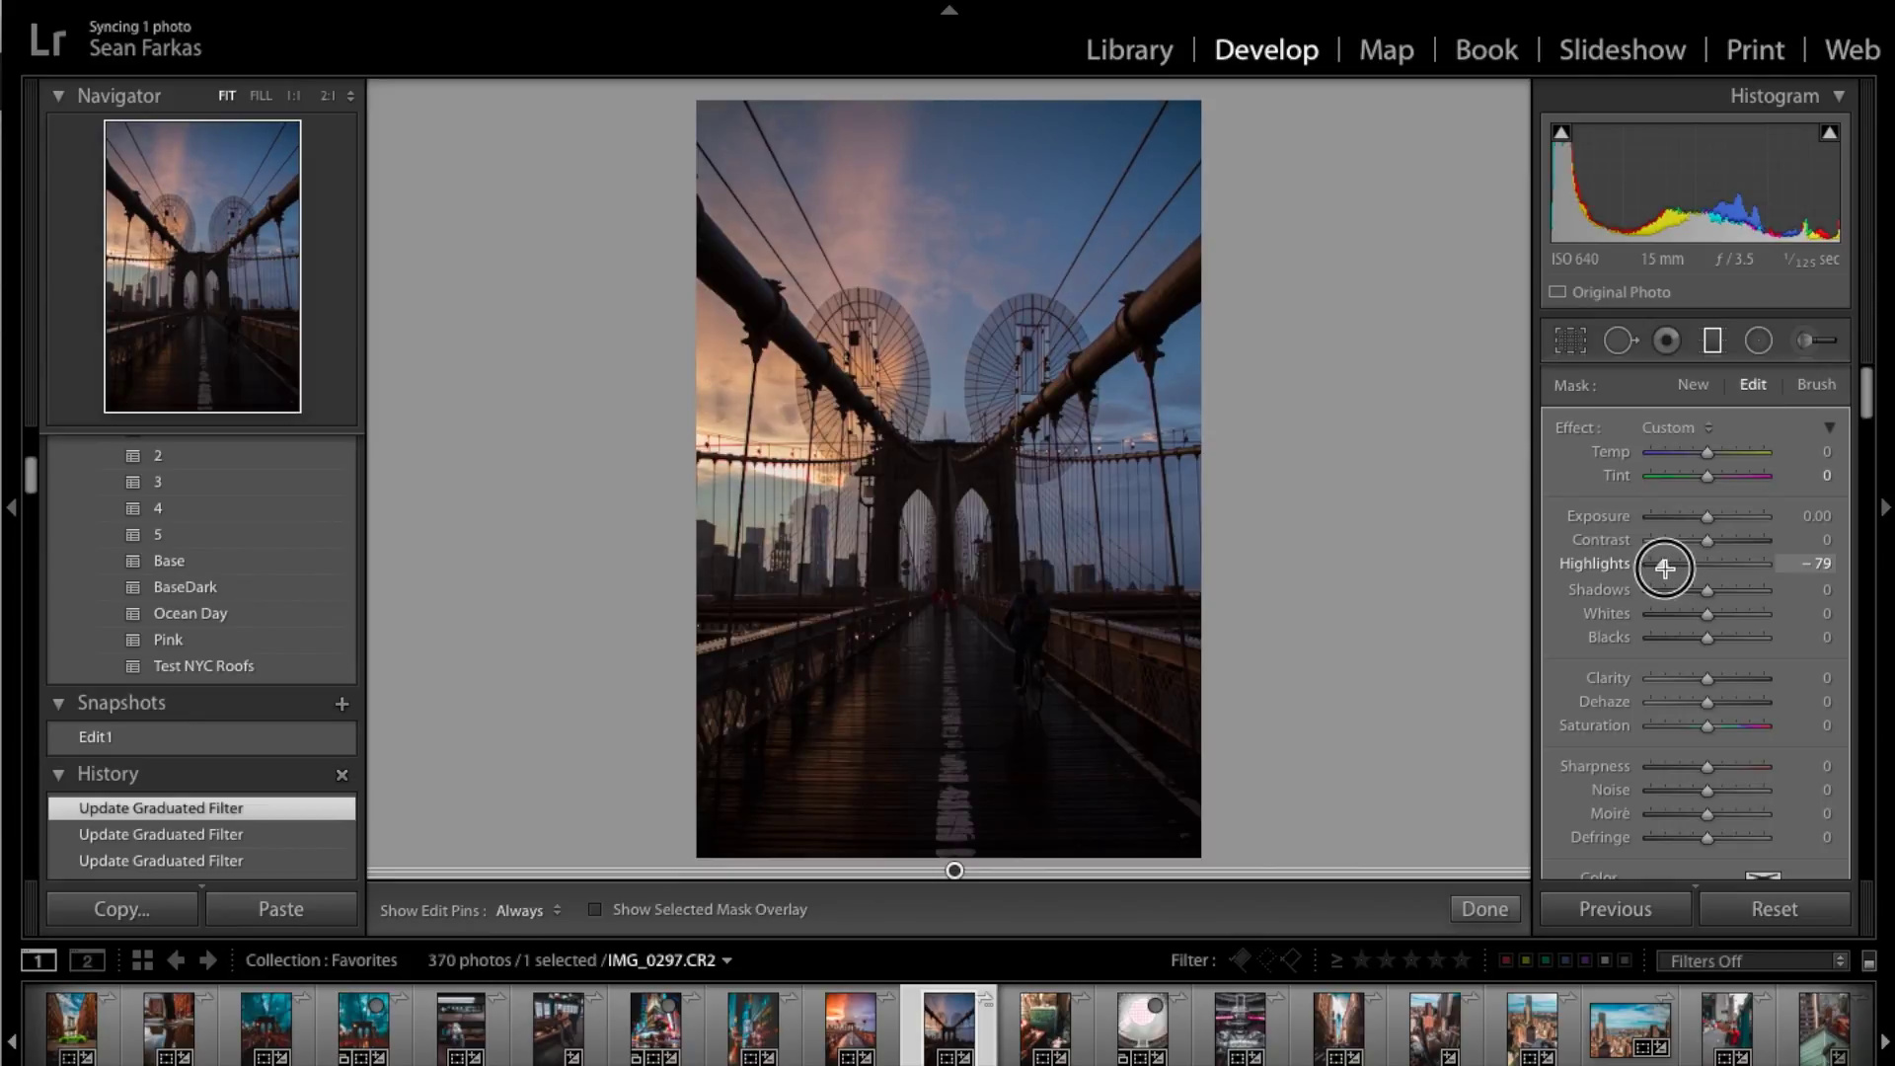
drag(1665, 568, 1661, 567)
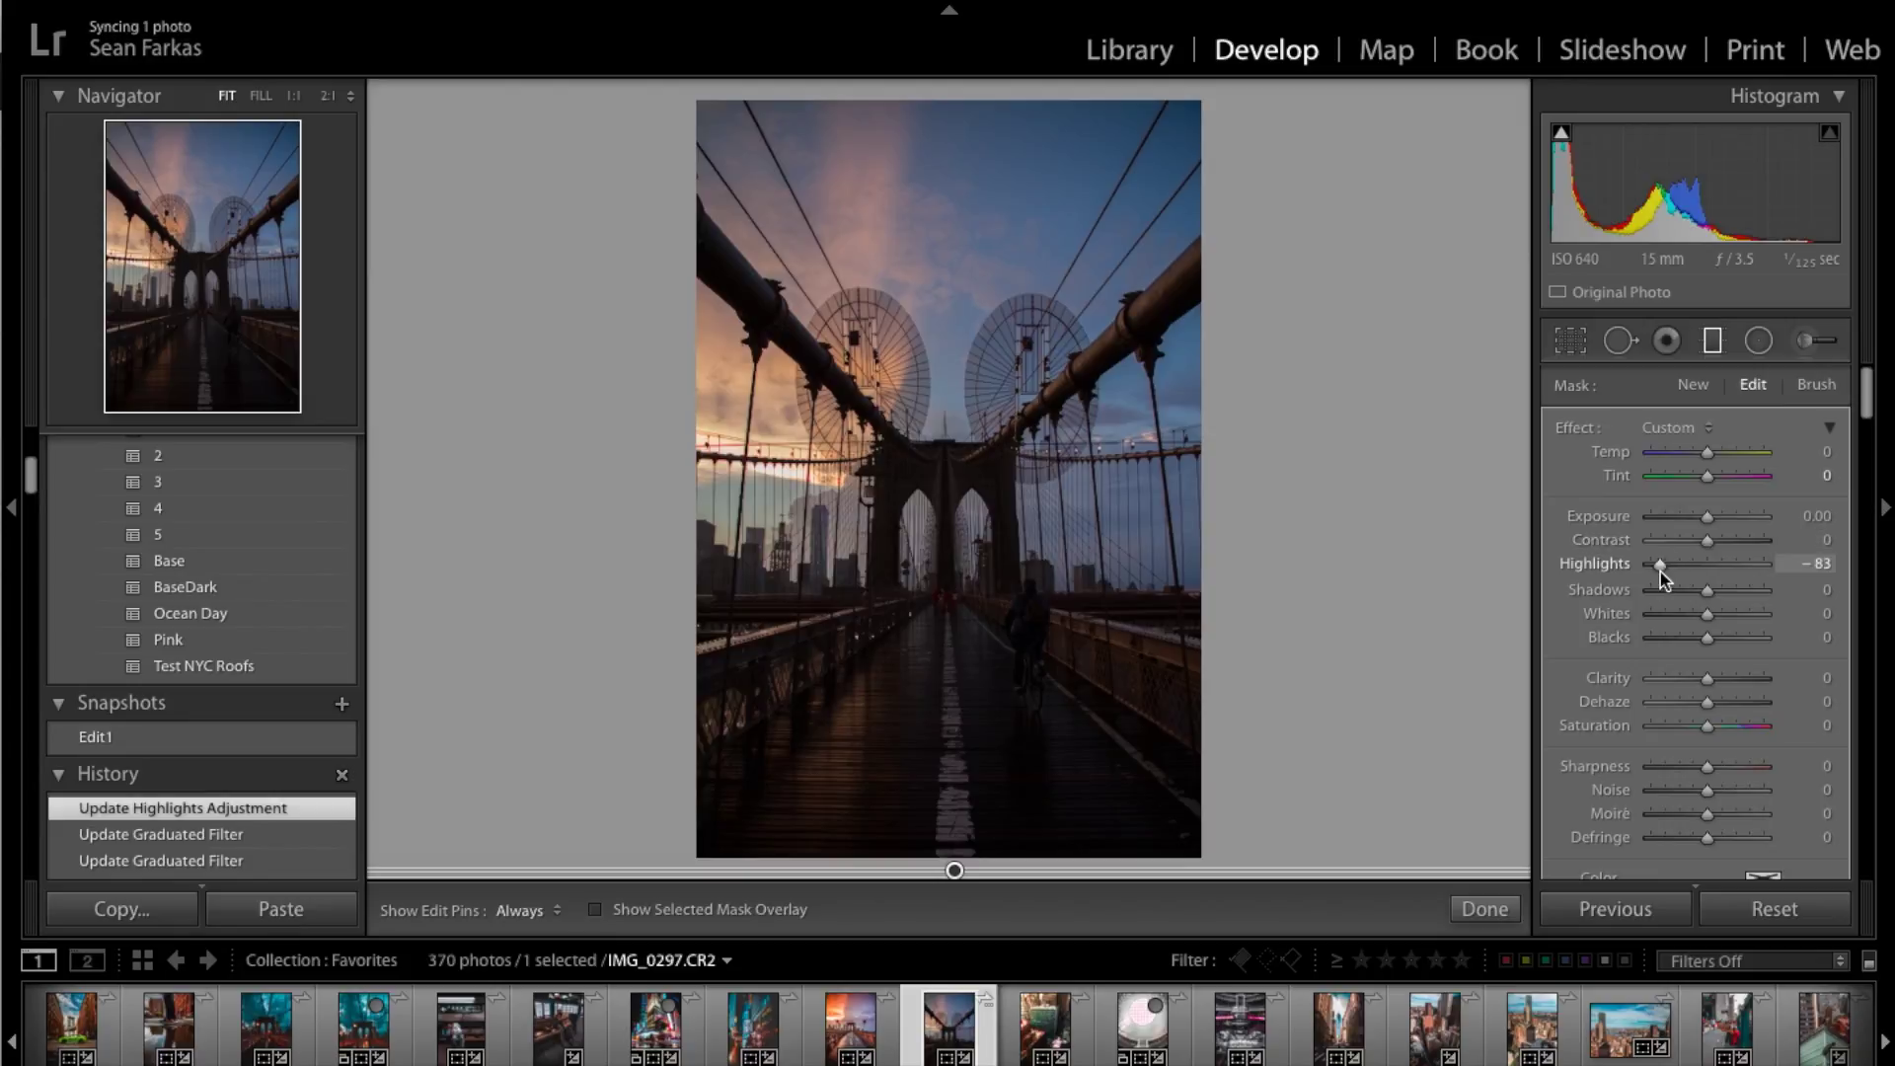
drag(1662, 571, 1663, 570)
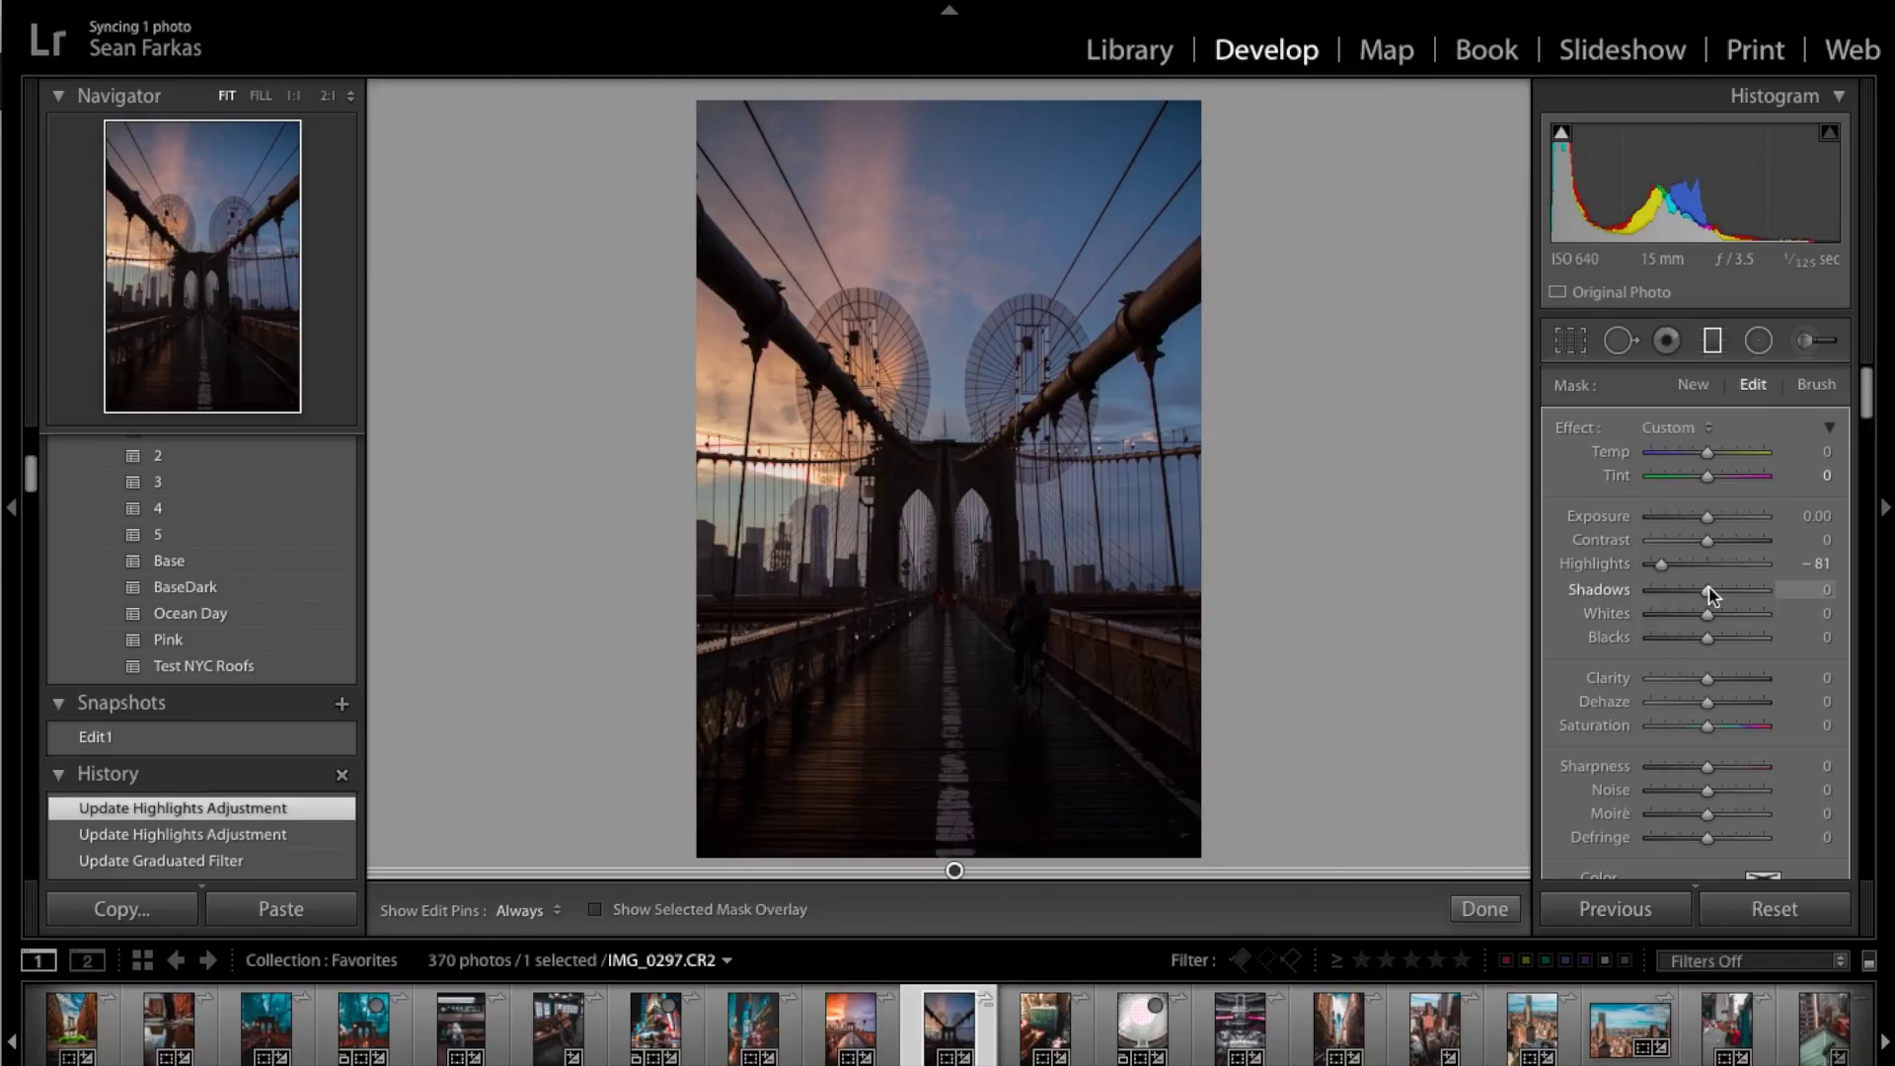
Set the full-image graduated filter's Shadows to 81 and Clarity to 25, and finish editing the filter.
drag(1710, 593, 1753, 591)
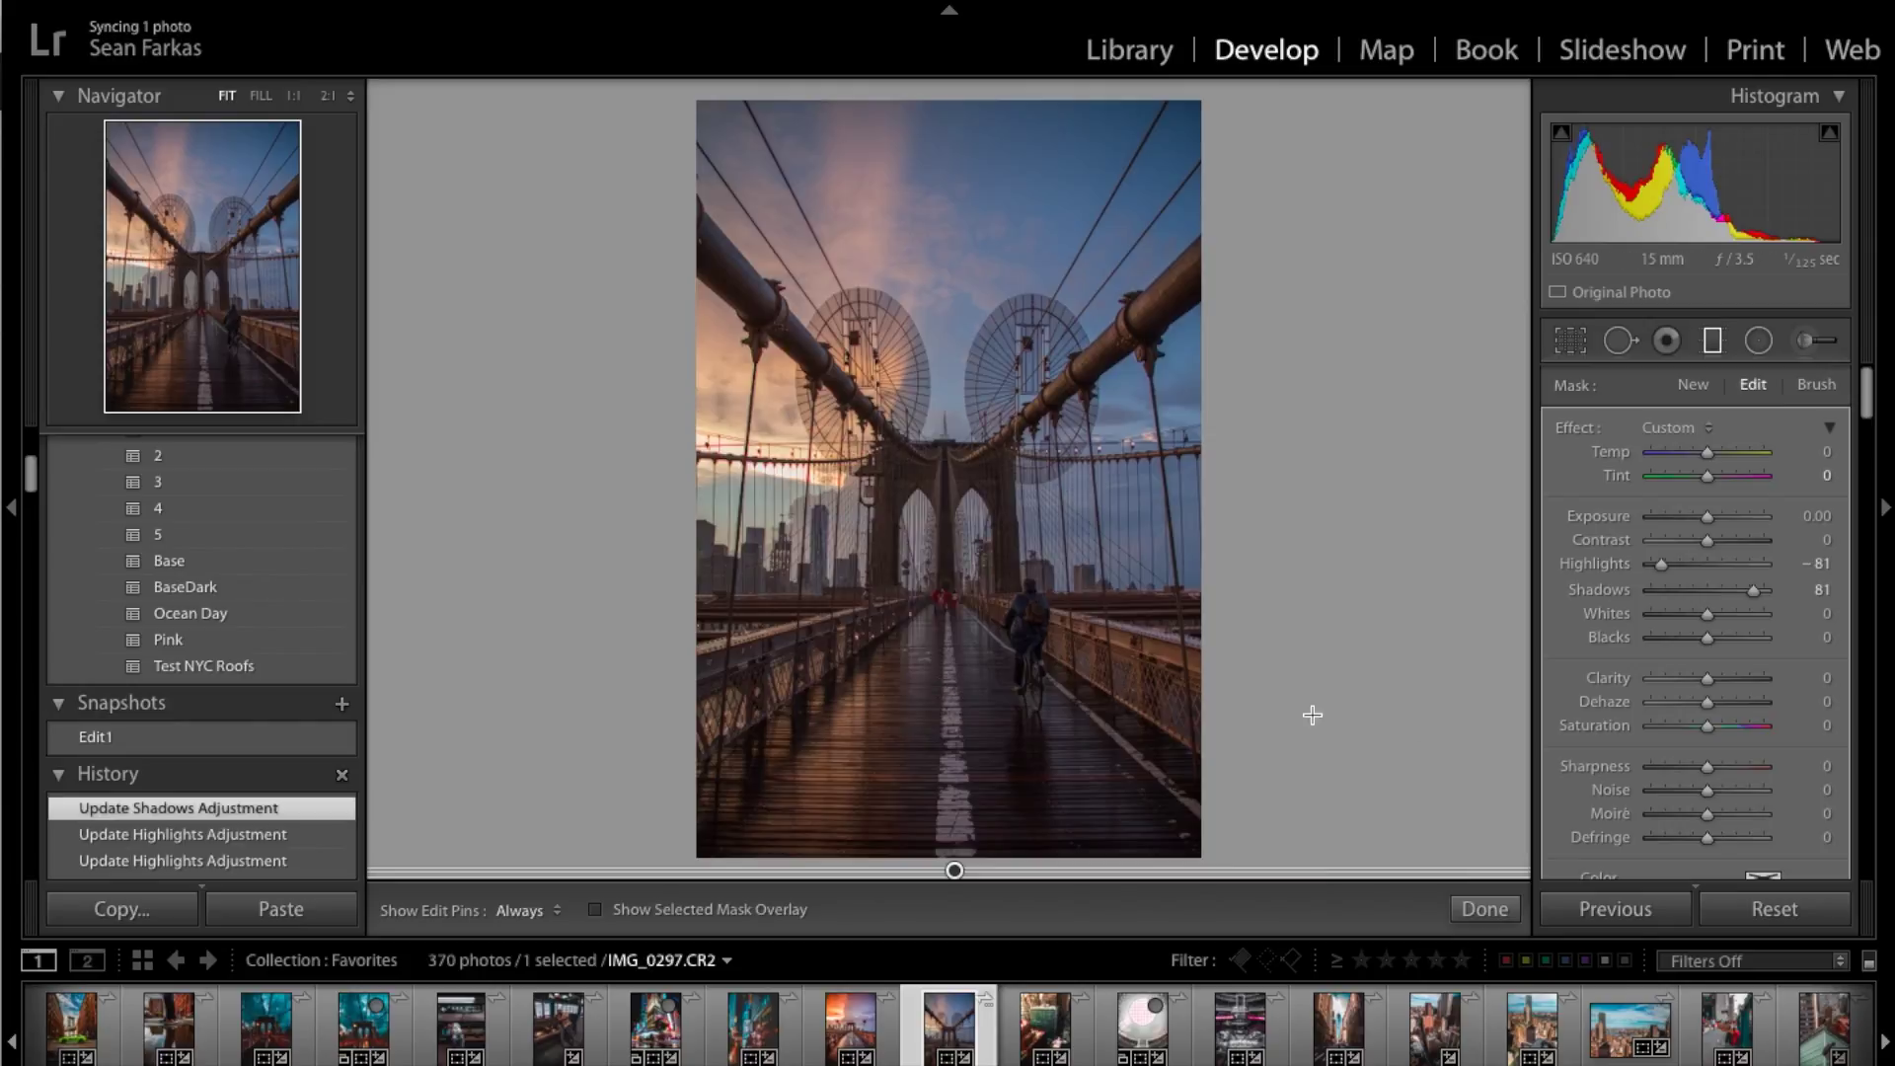
drag(1708, 682, 1726, 693)
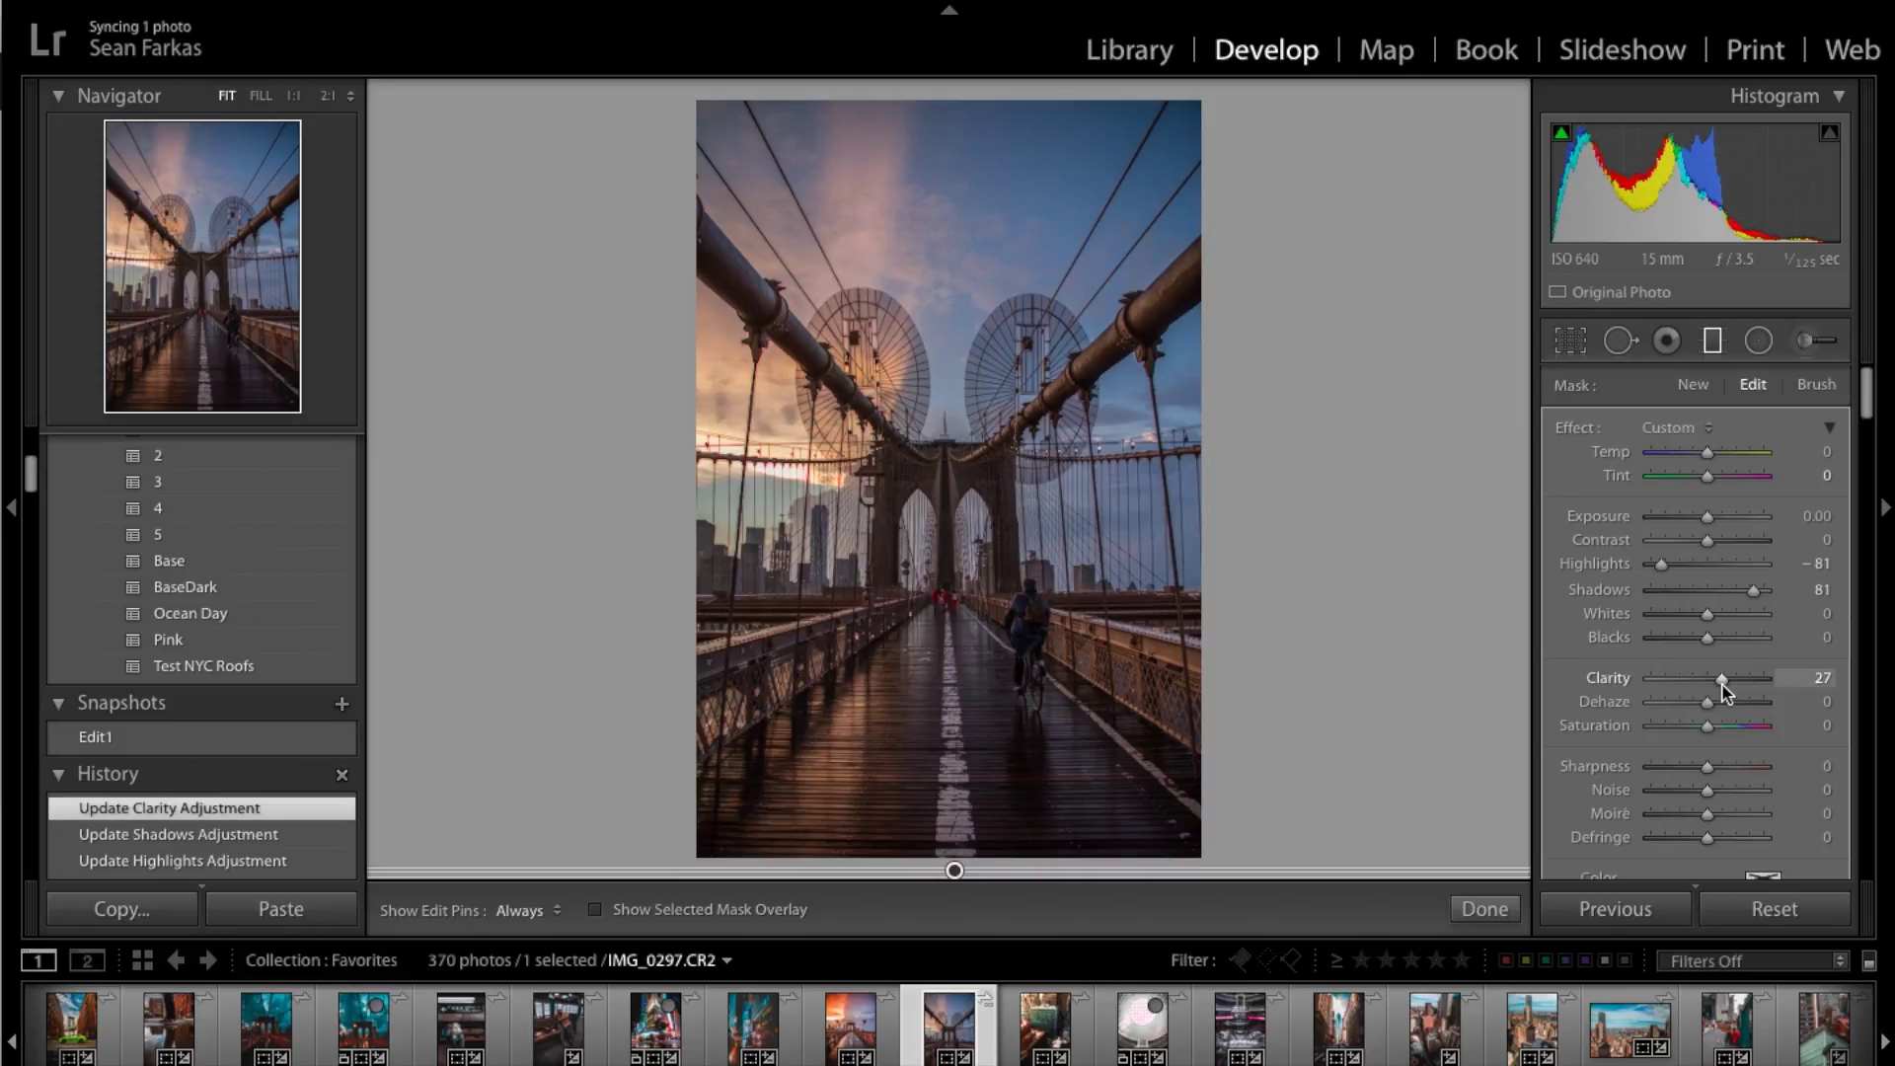
text(25)
key(Return)
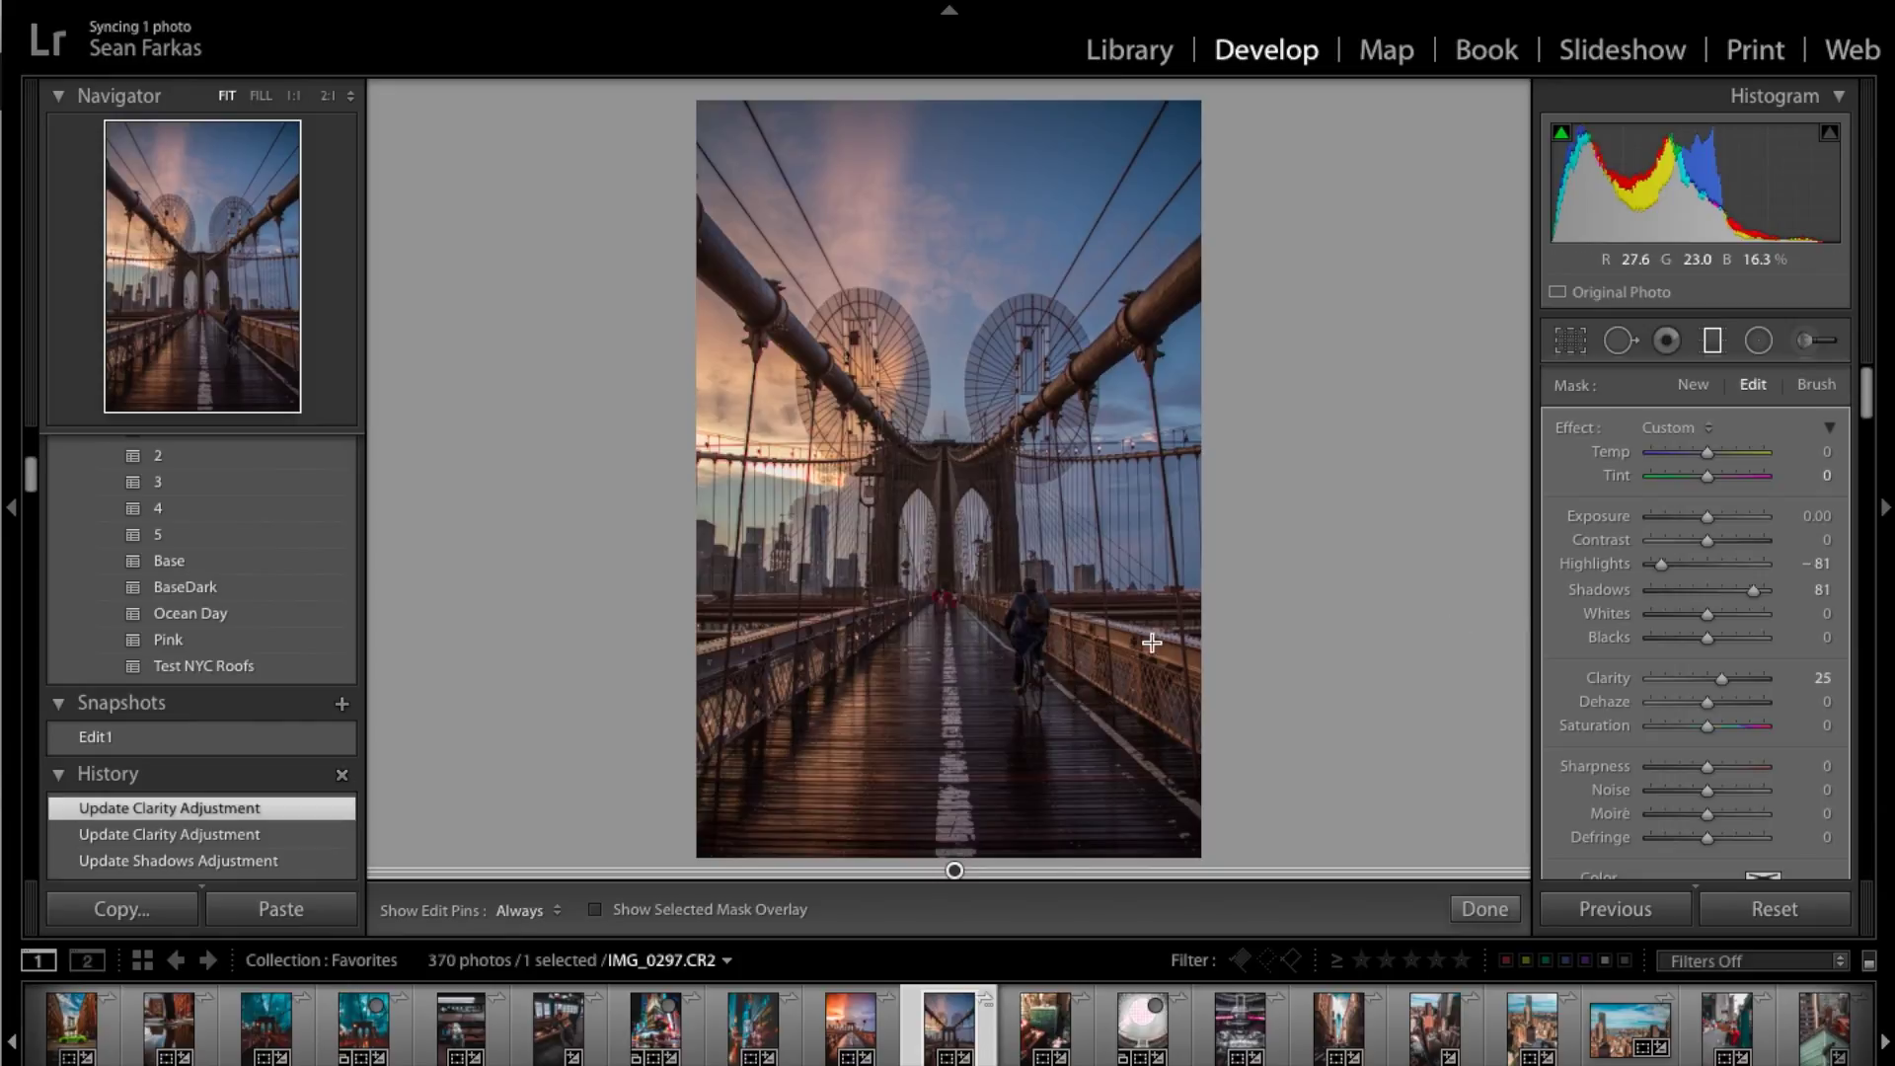
click(1484, 908)
Set the photo's basic adjustments to Highlights -35, Shadows +85, Clarity +57 and Vibrance +33.
scroll(1737, 593, up, 2)
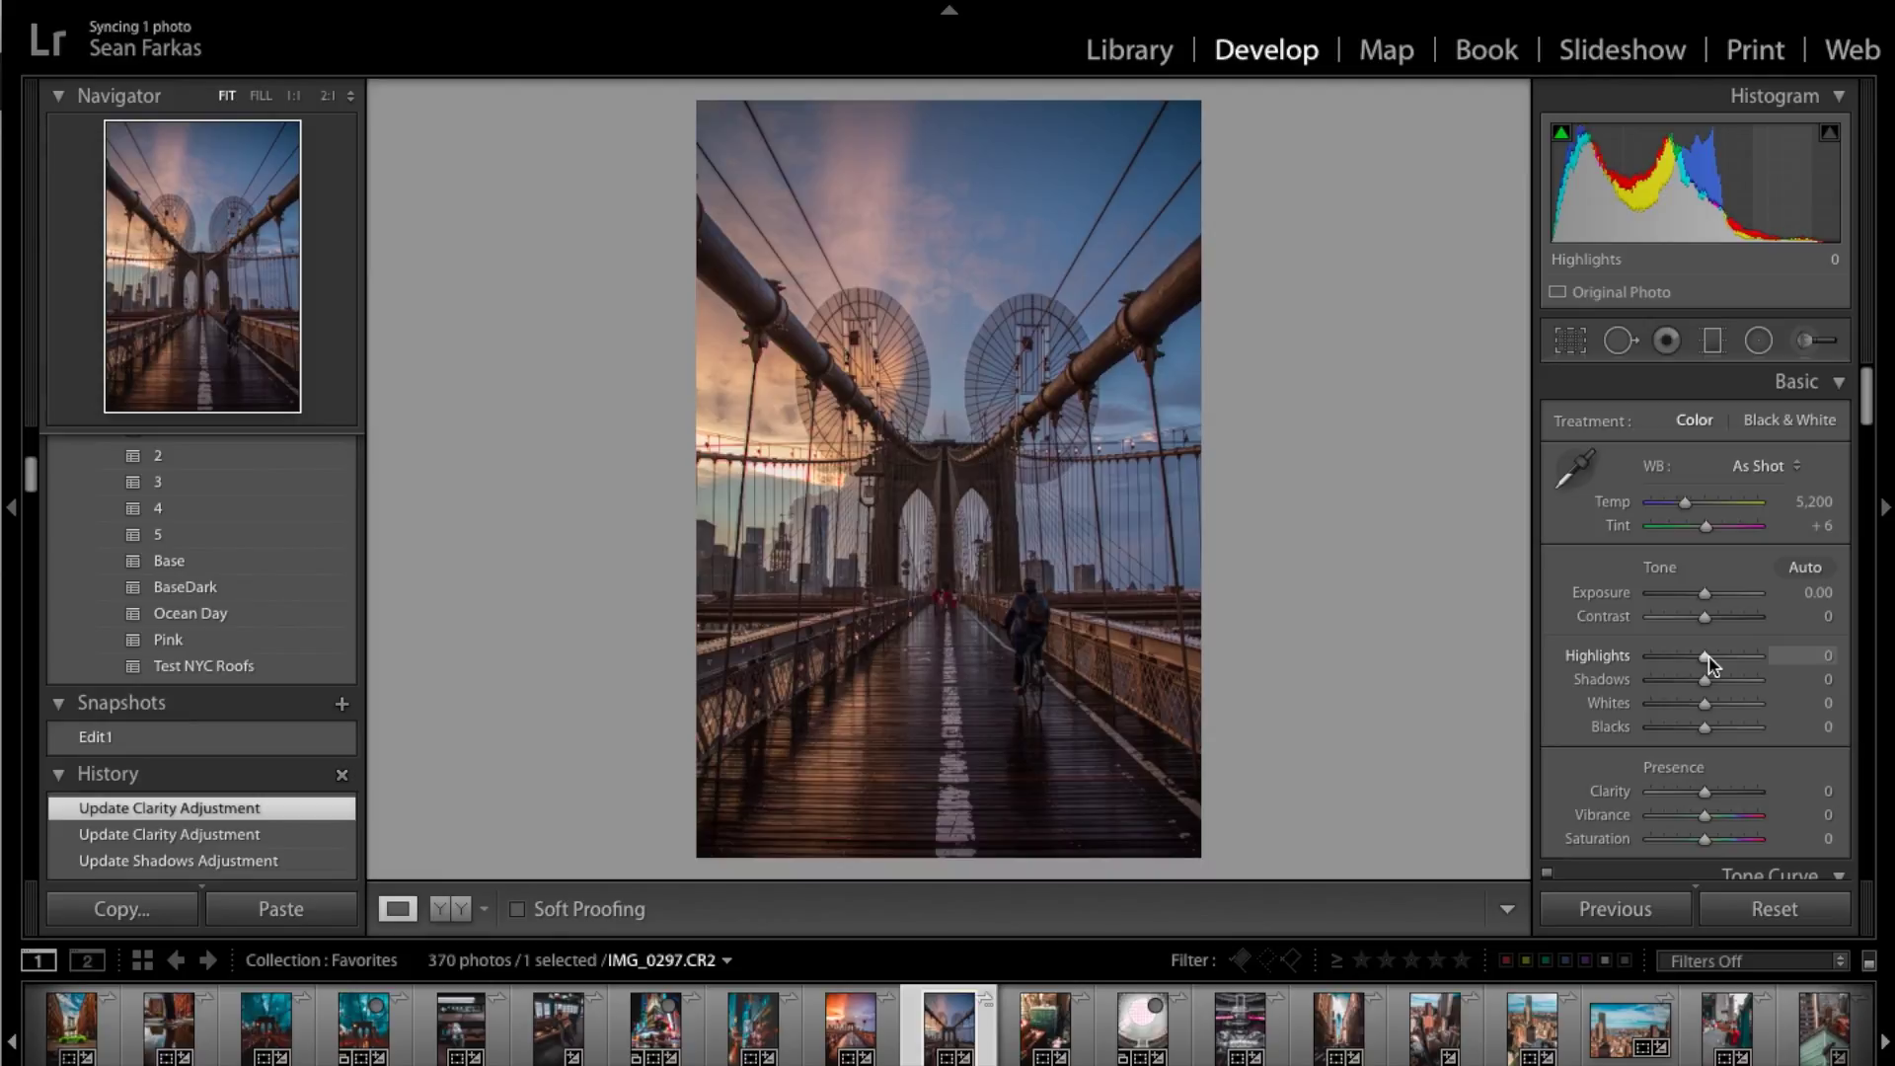
drag(1711, 666, 1691, 660)
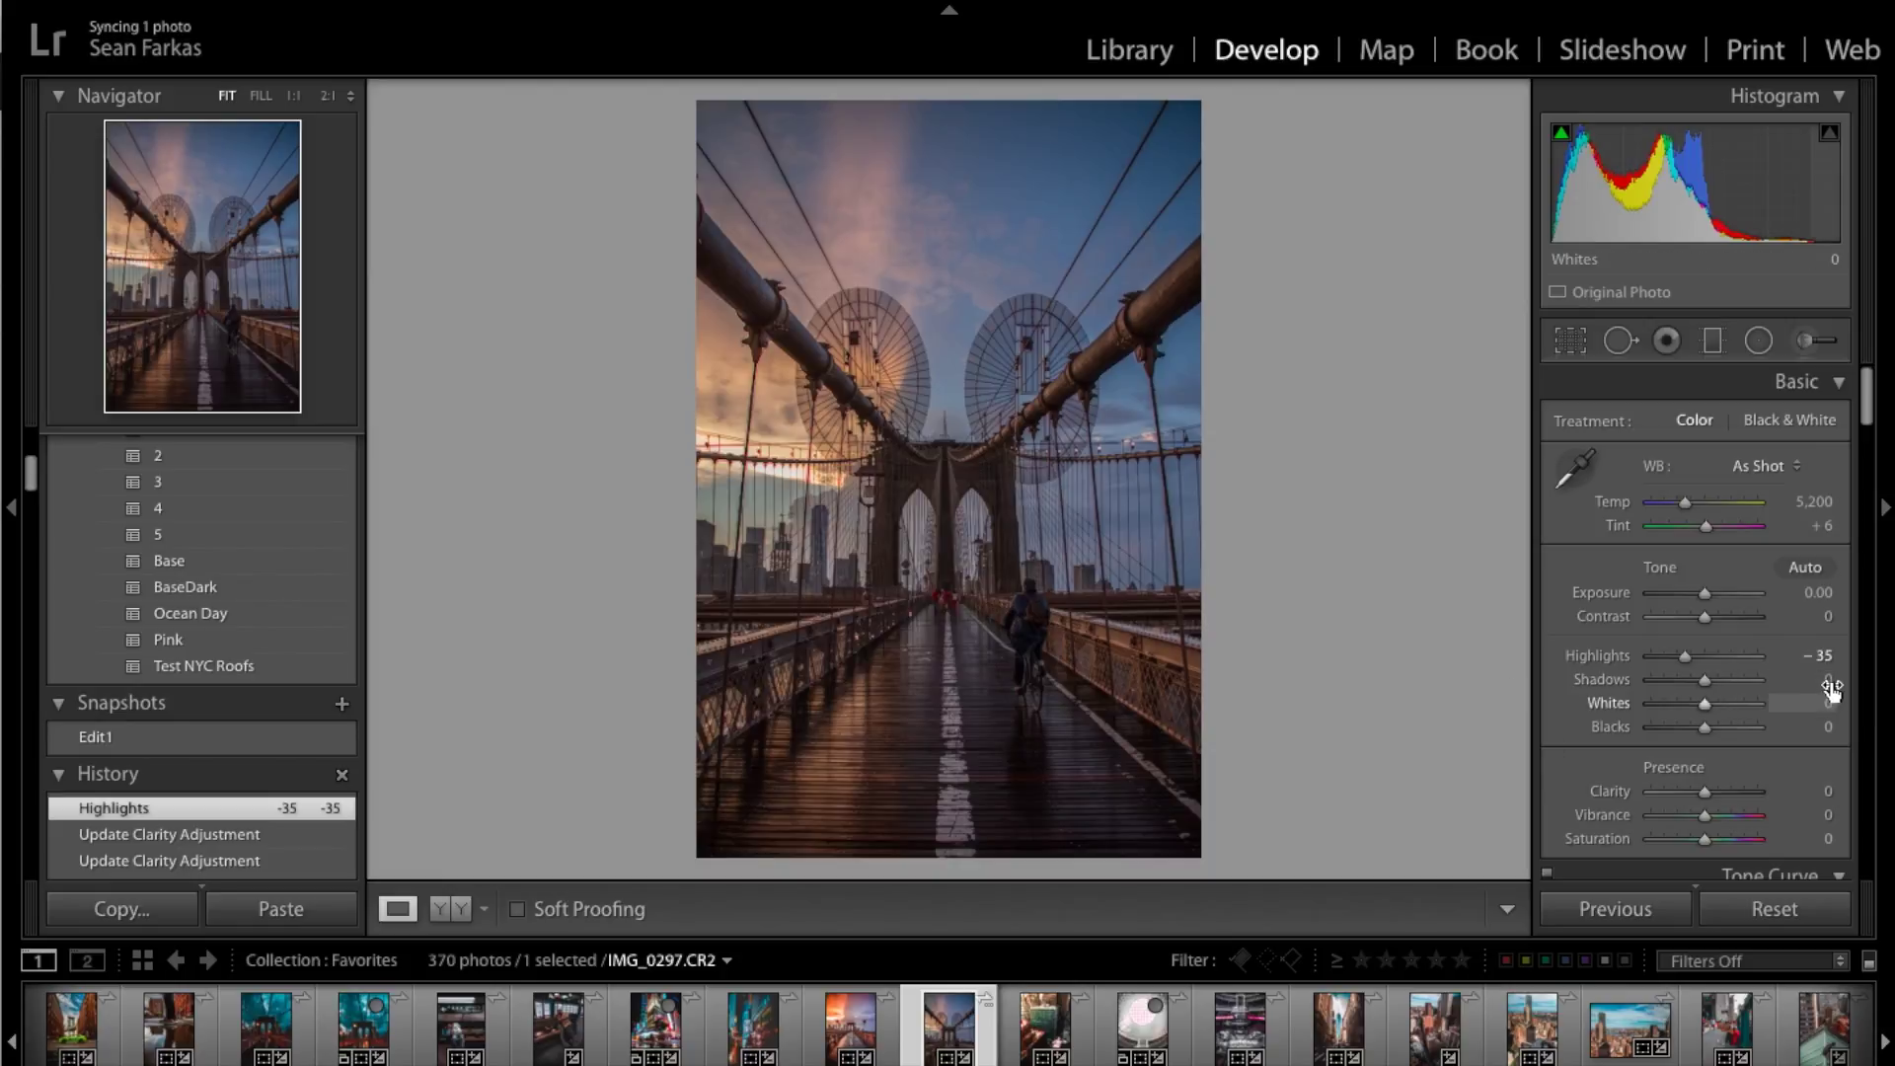
drag(1705, 679, 1751, 681)
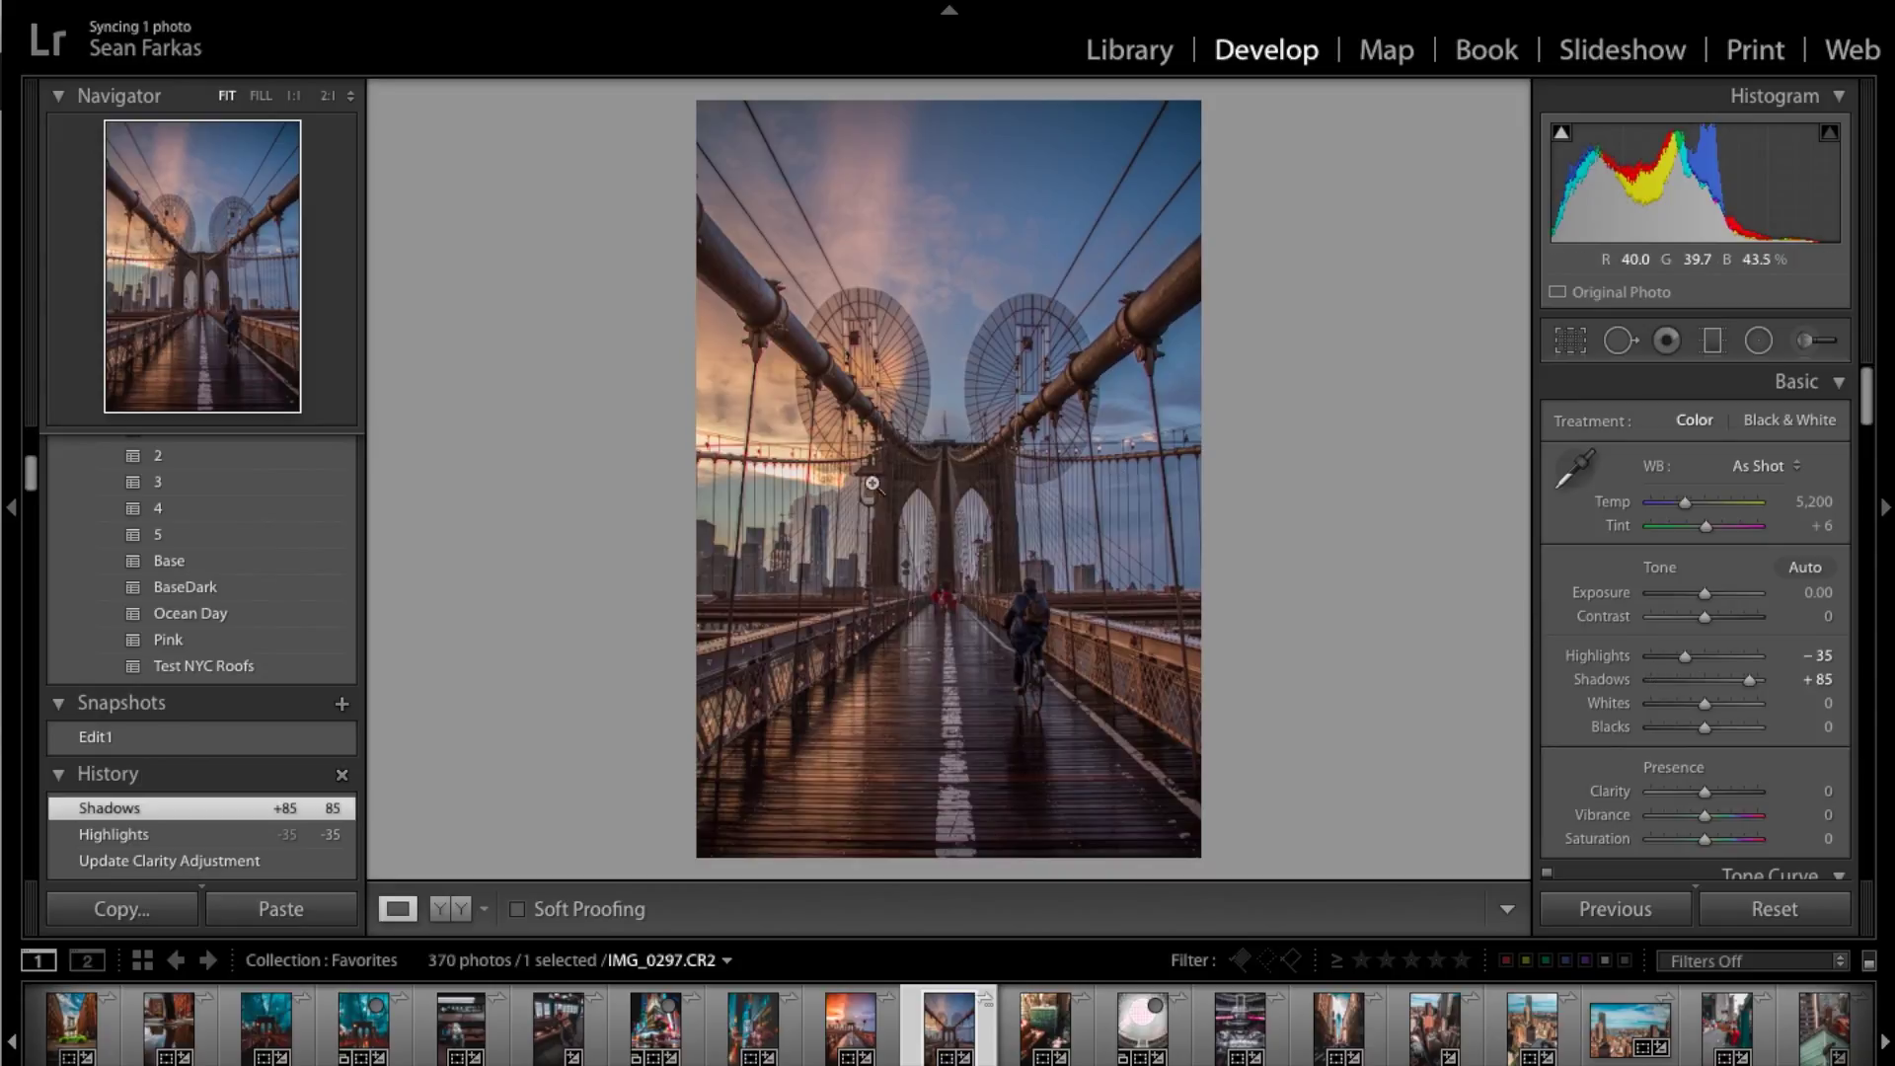
scroll(1767, 672, down, 2)
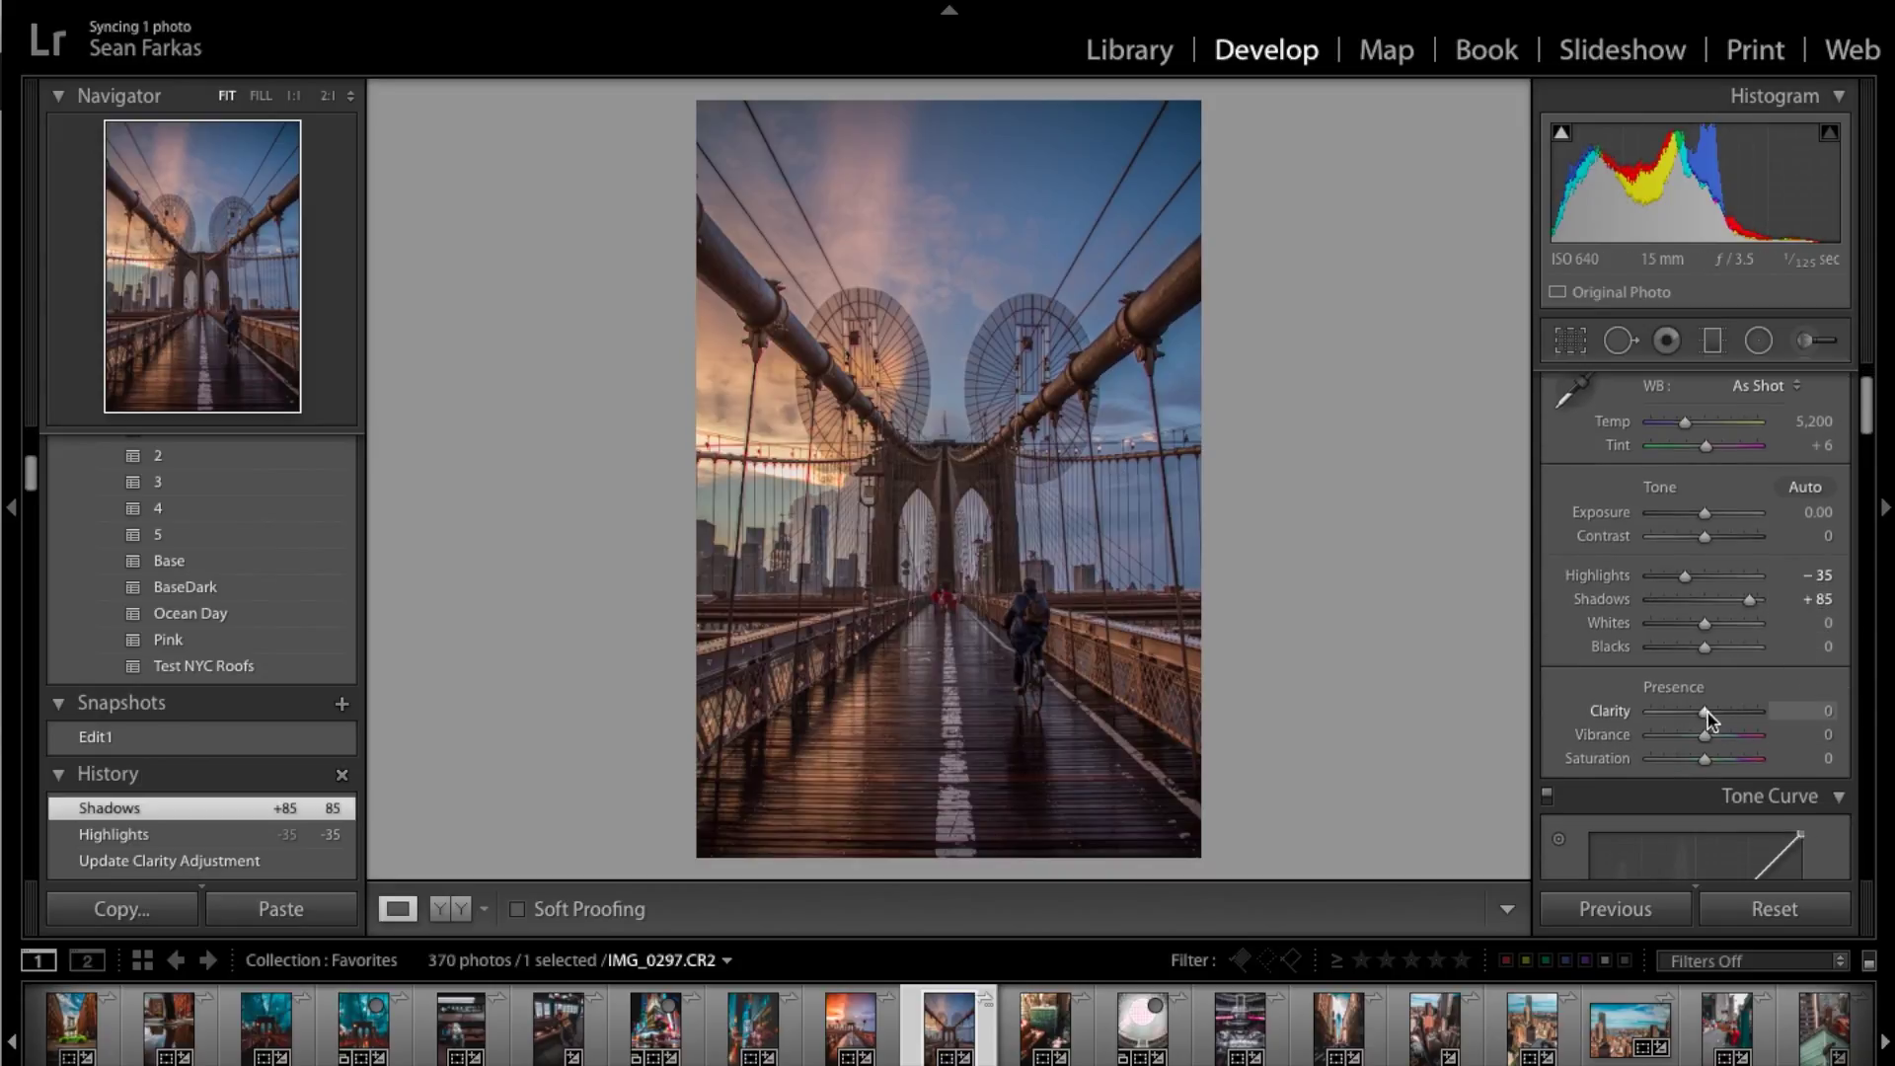
drag(1709, 717, 1737, 717)
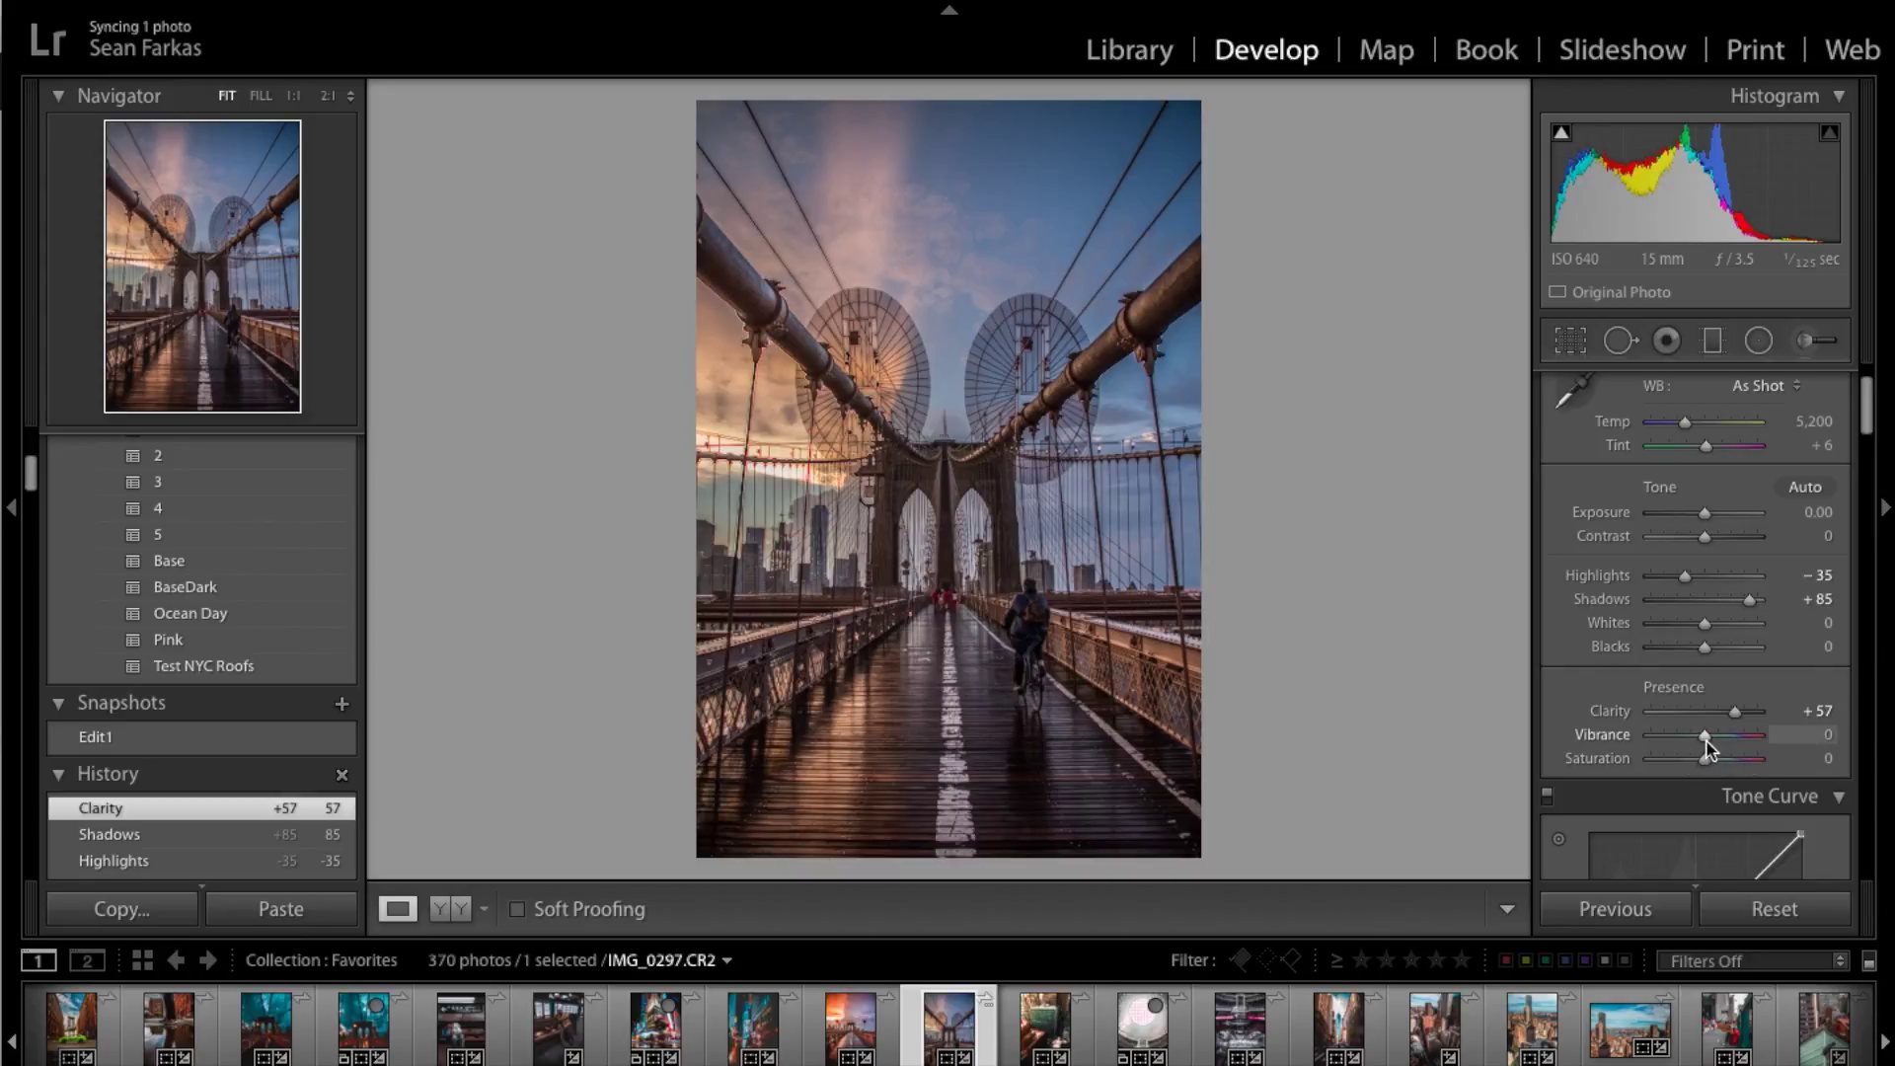
drag(1706, 742, 1725, 744)
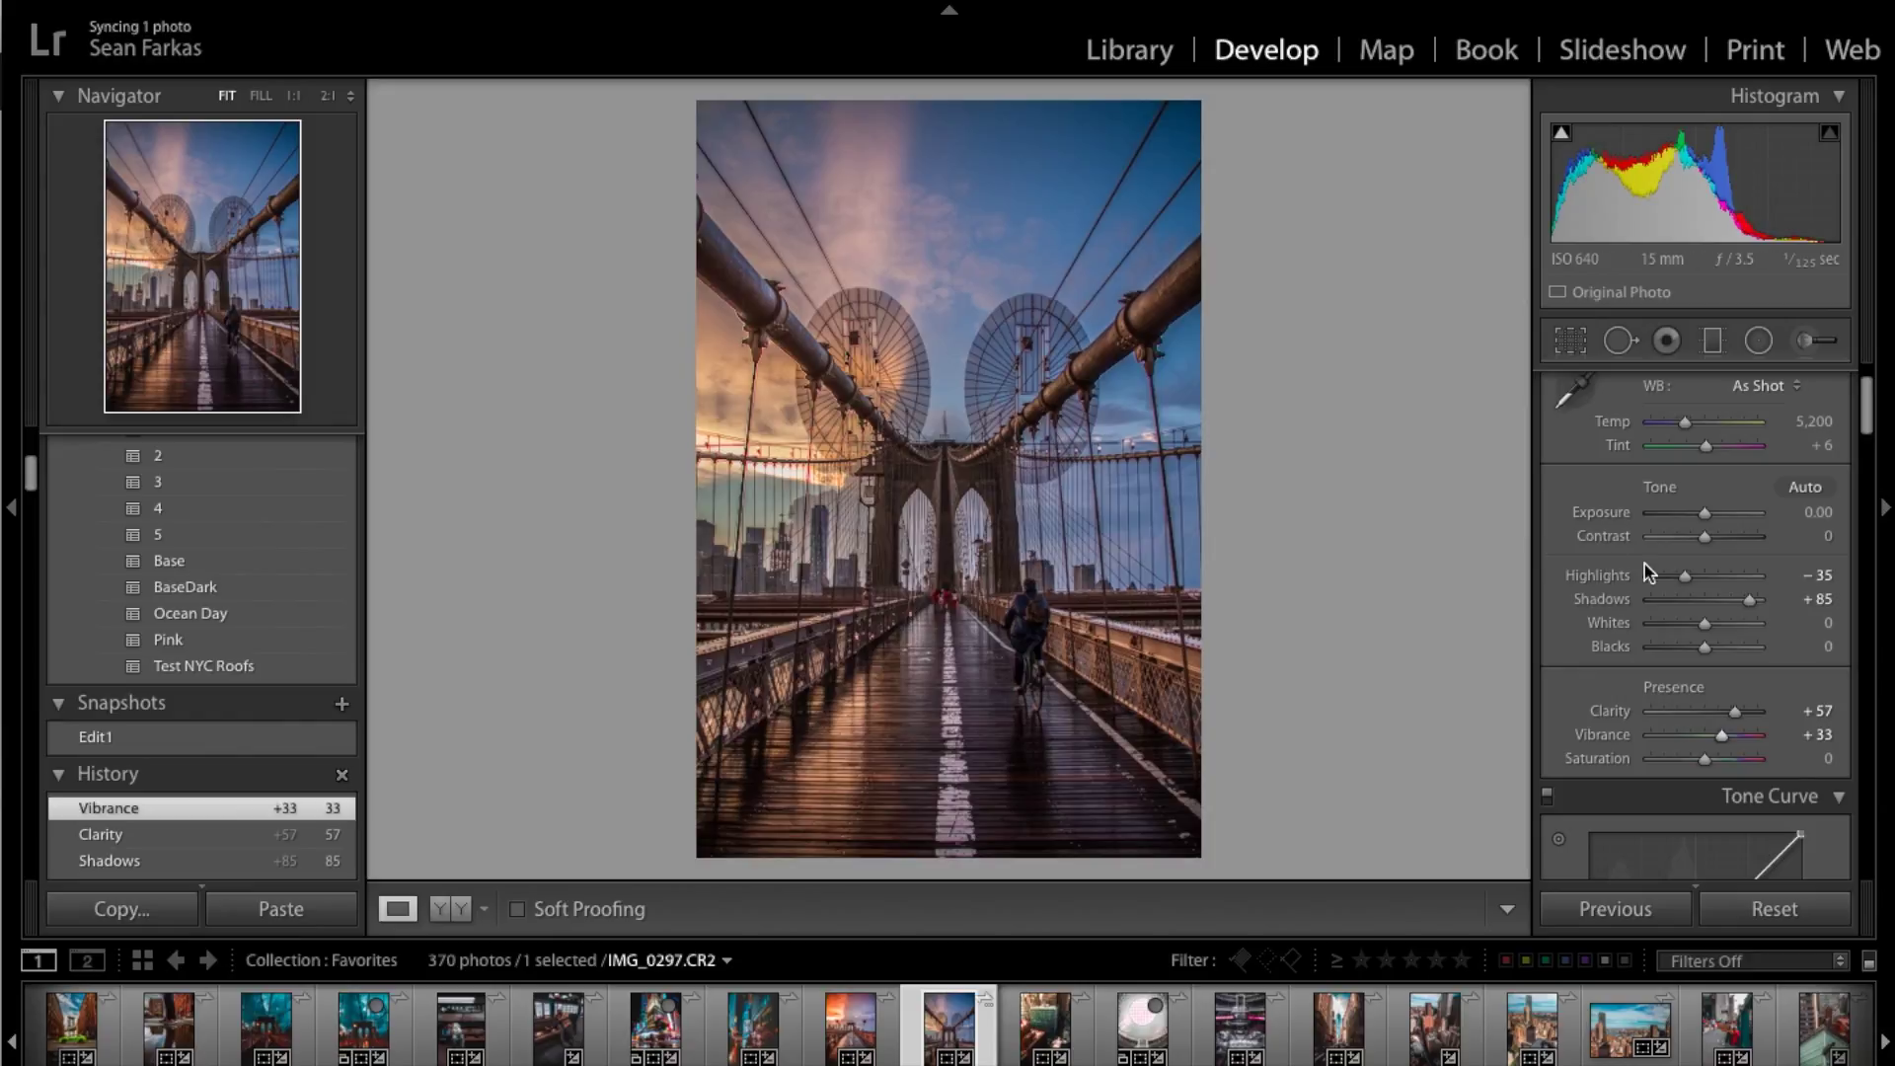
Set the camera calibration's Blue Primary Saturation to -41 and its Hue to -38.
scroll(1644, 567, down, 3)
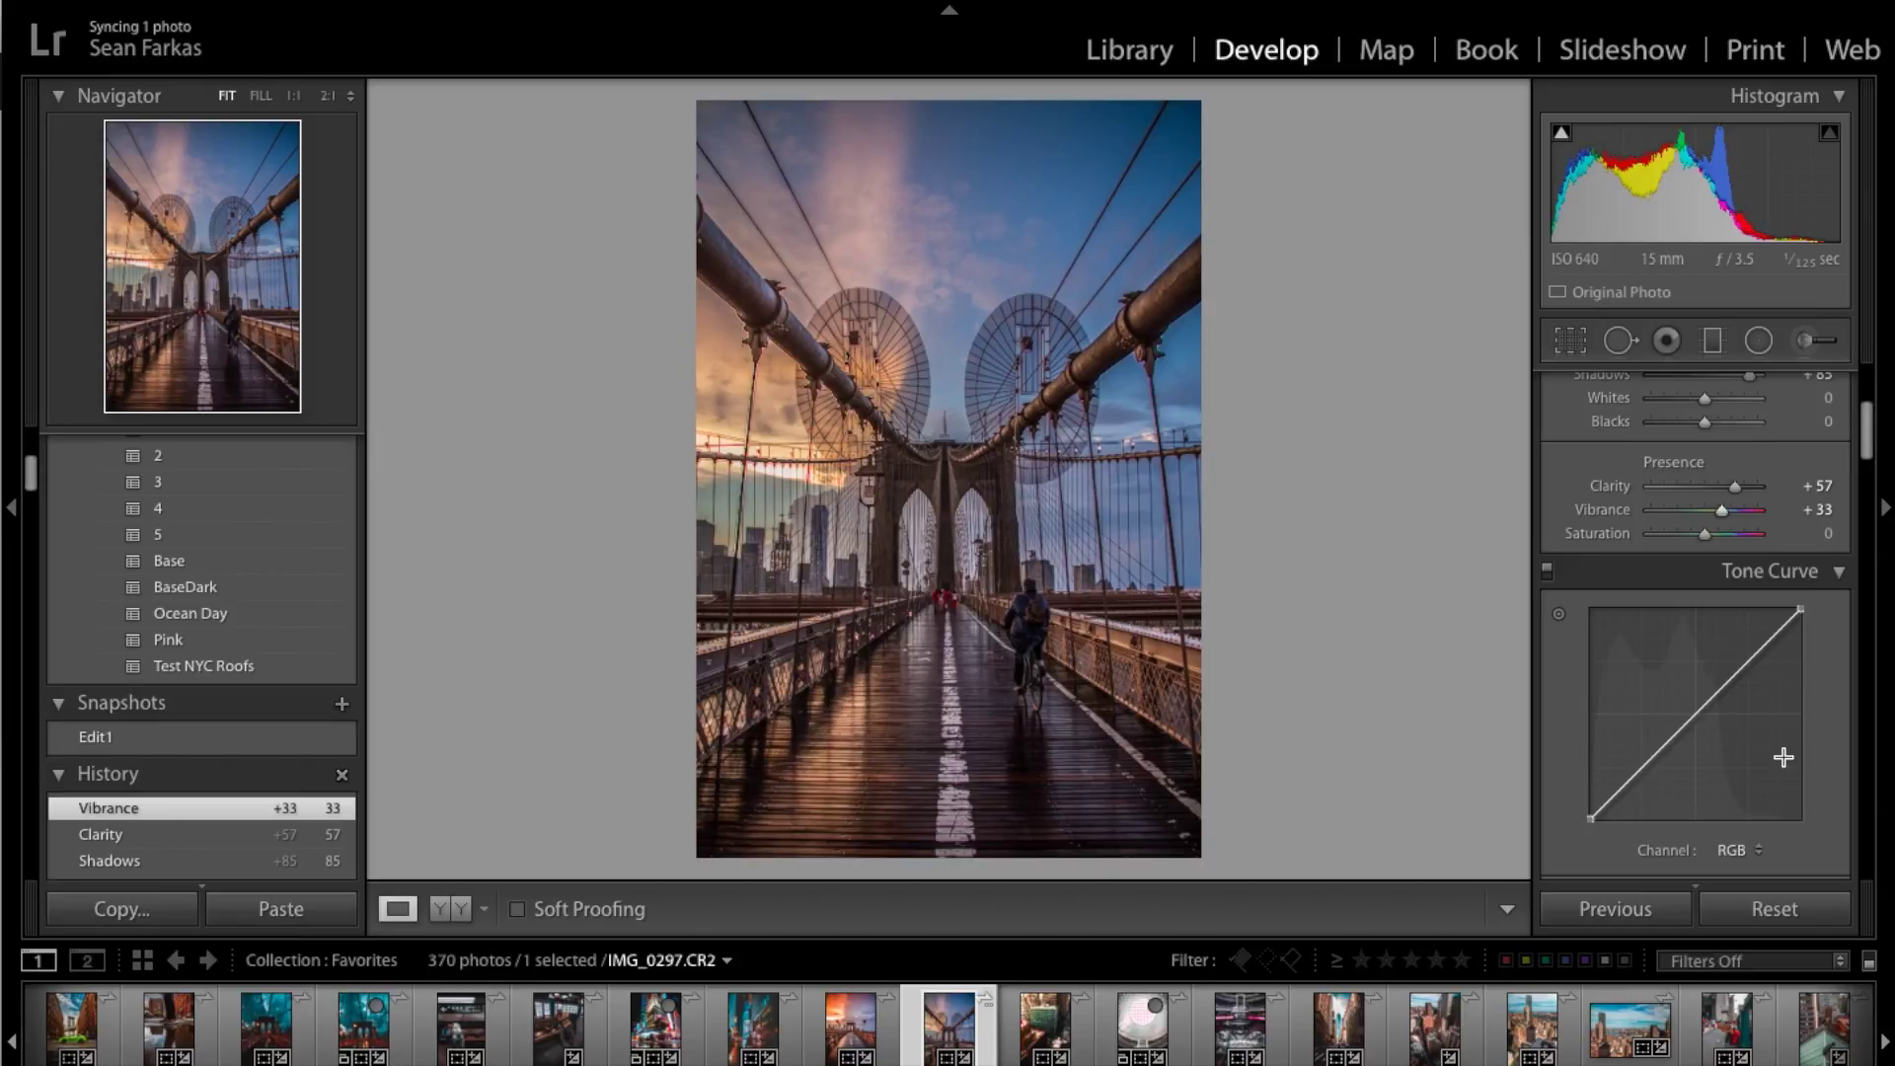
scroll(1784, 758, down, 5)
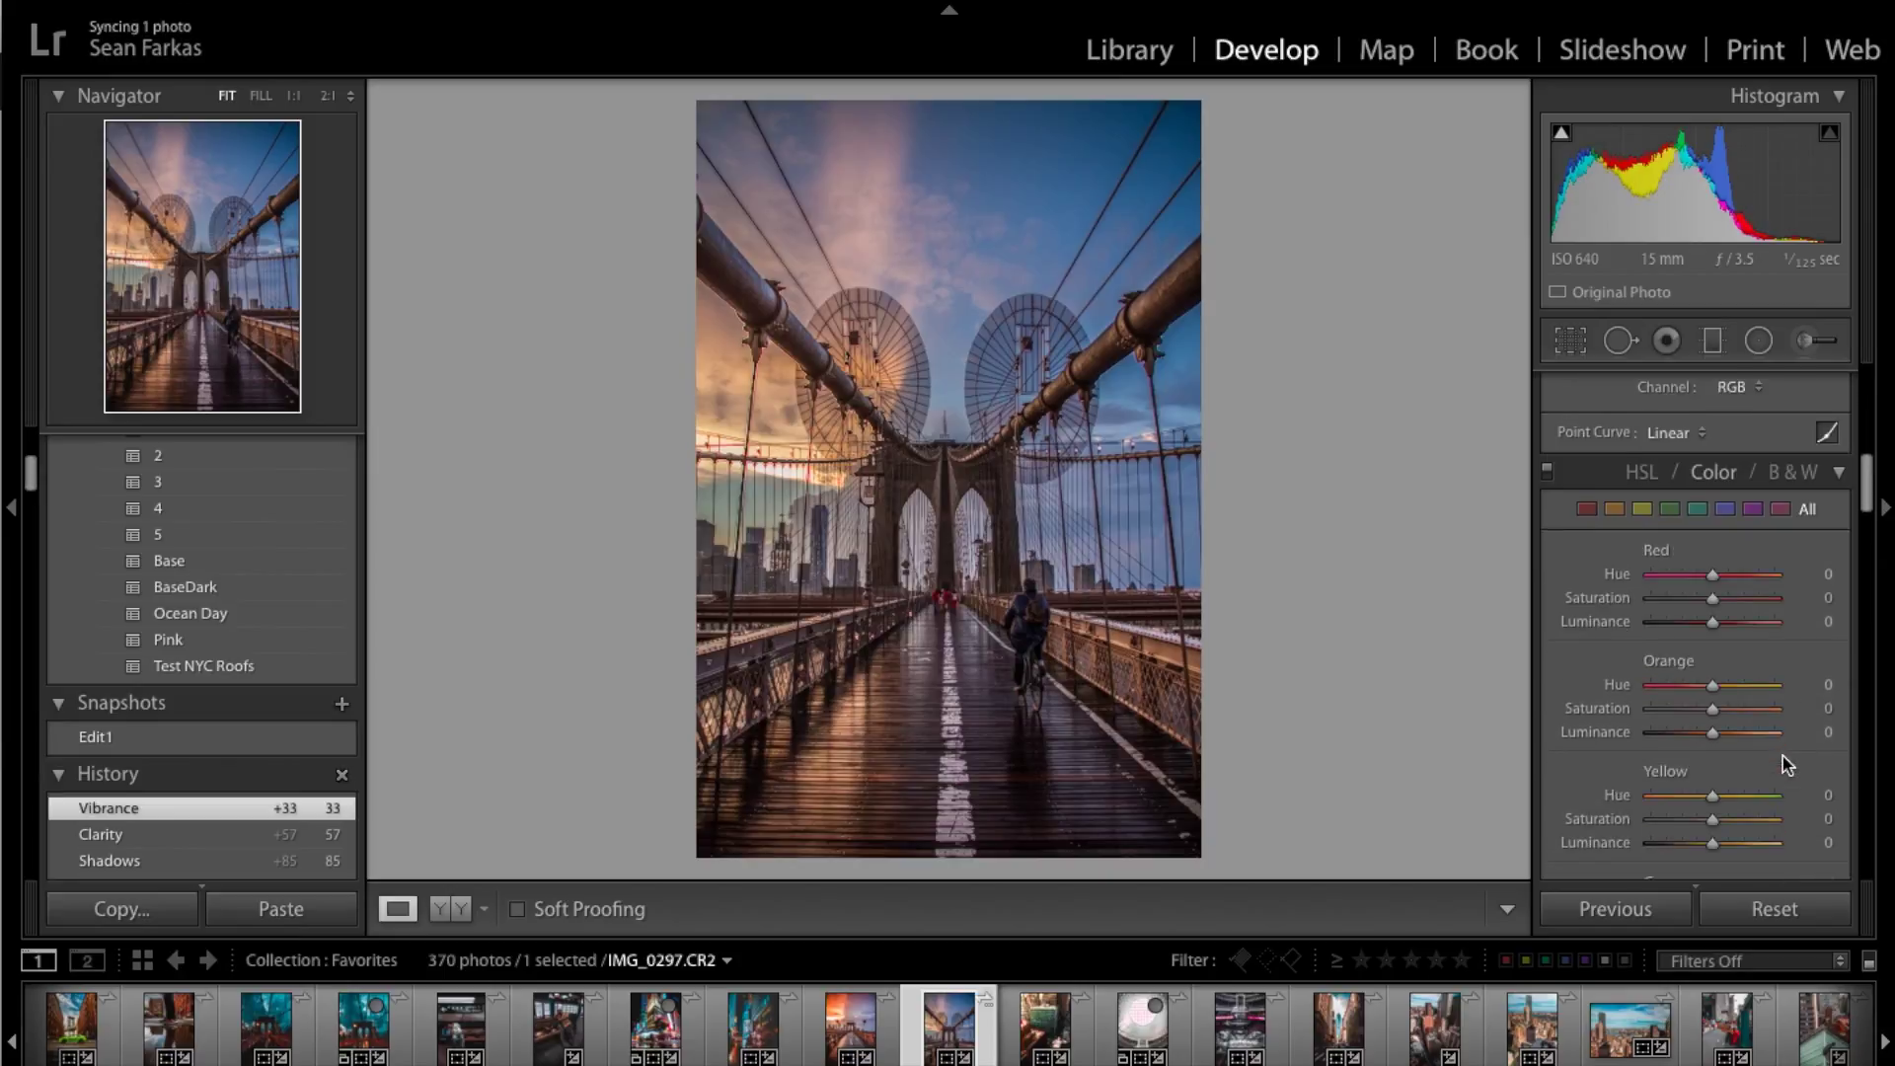
scroll(1731, 671, down, 10)
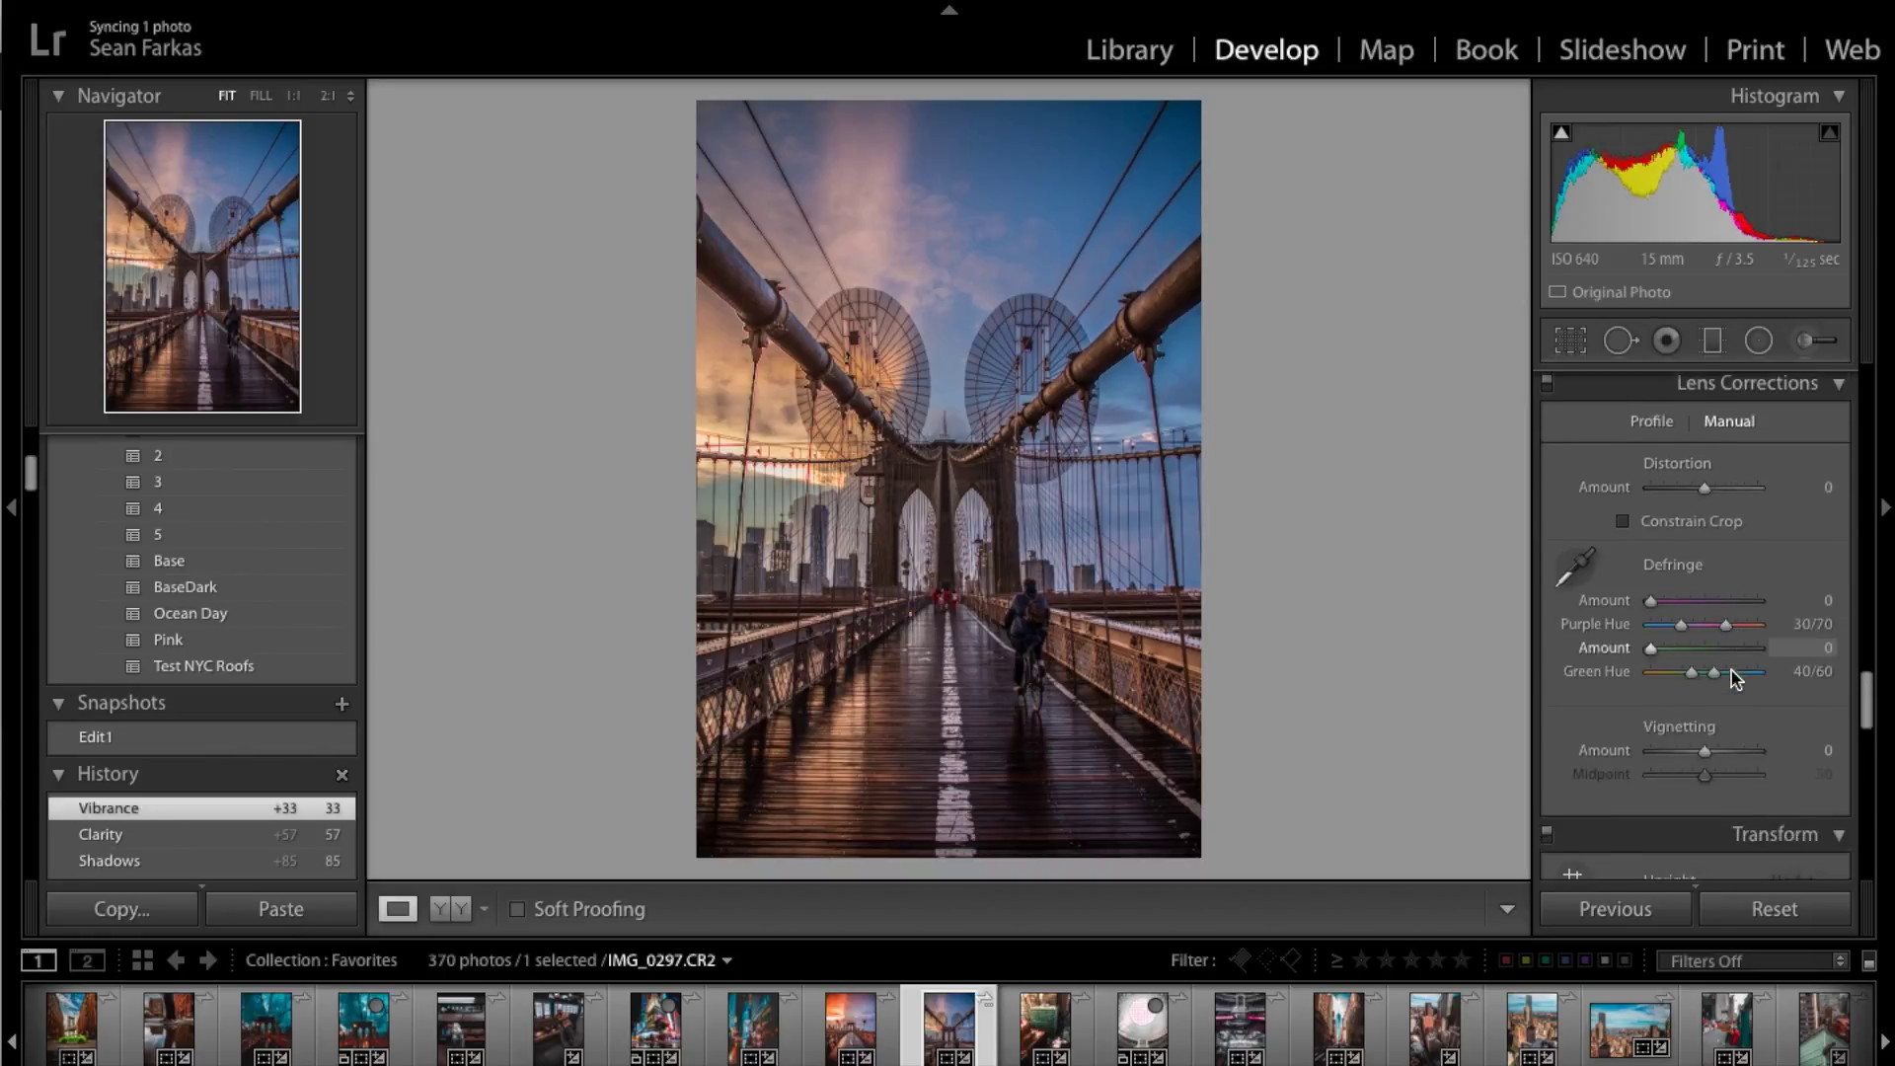
scroll(1731, 671, down, 10)
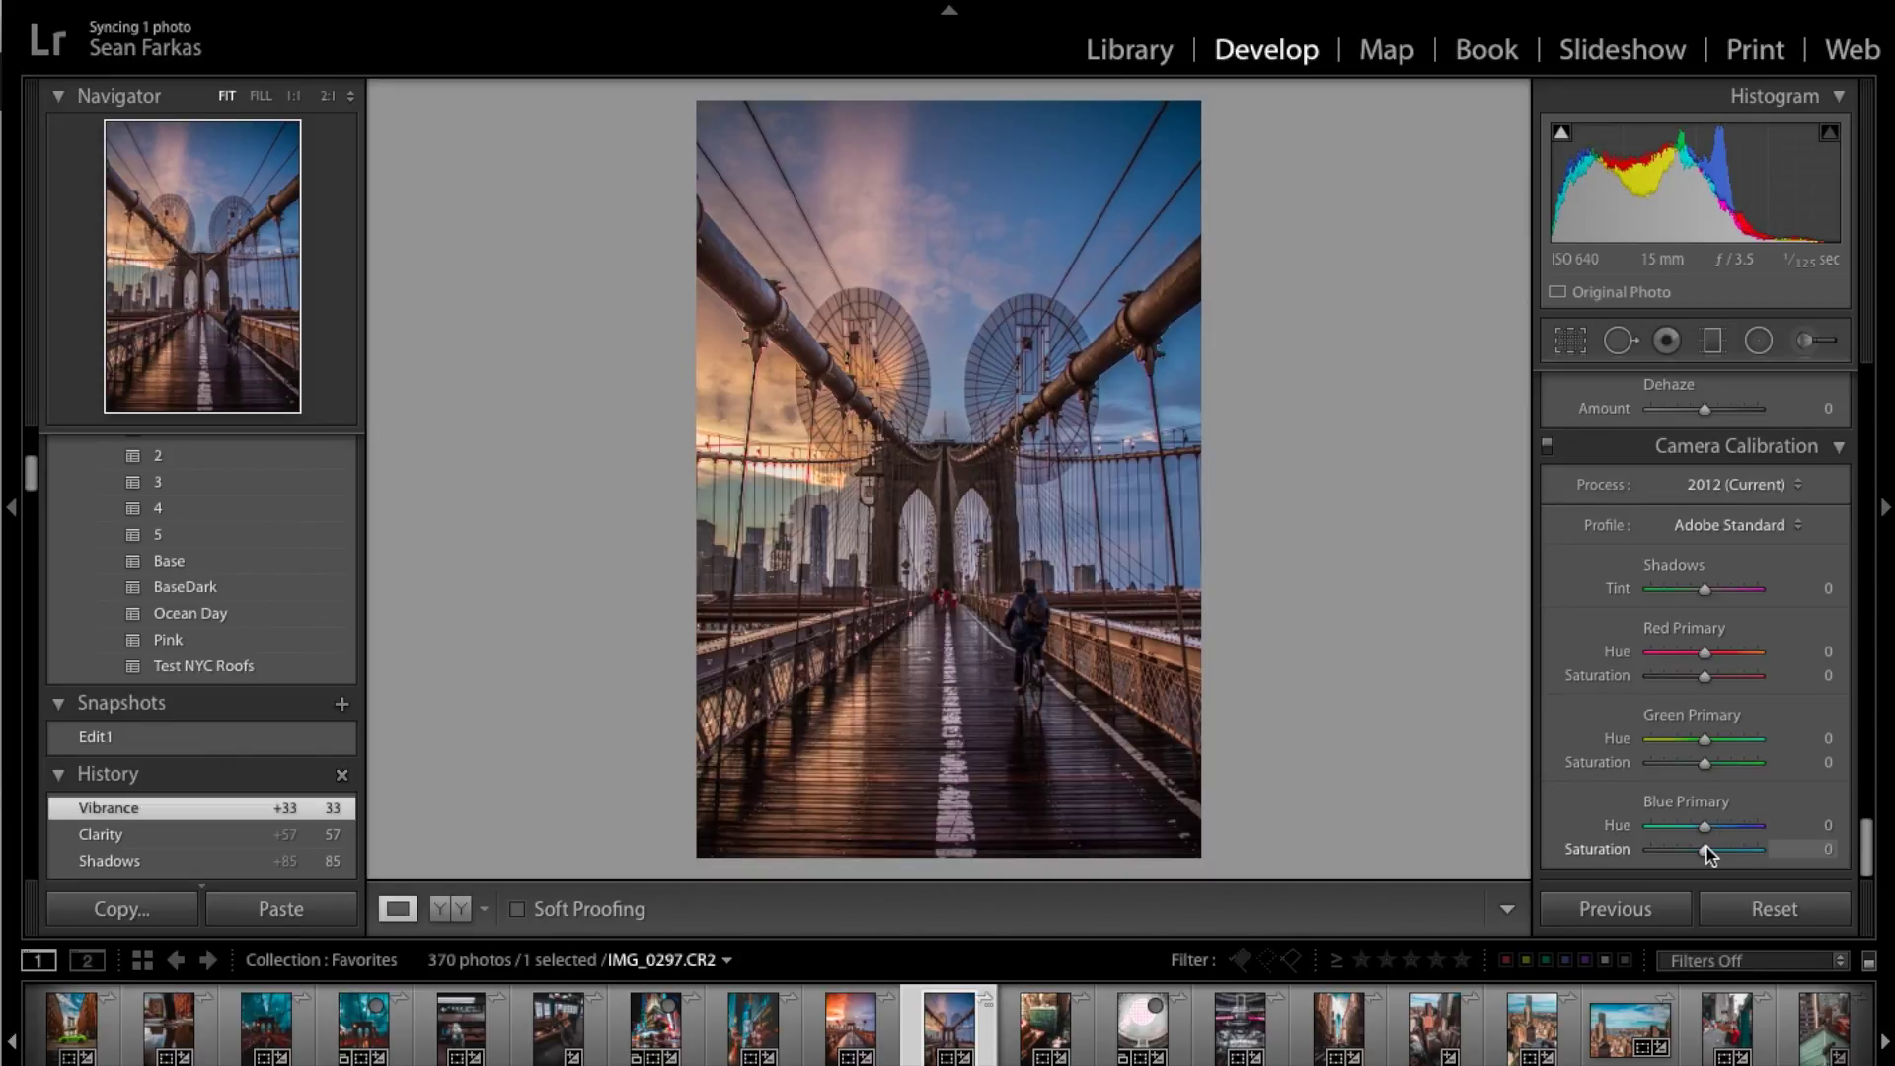
drag(1705, 848, 1685, 854)
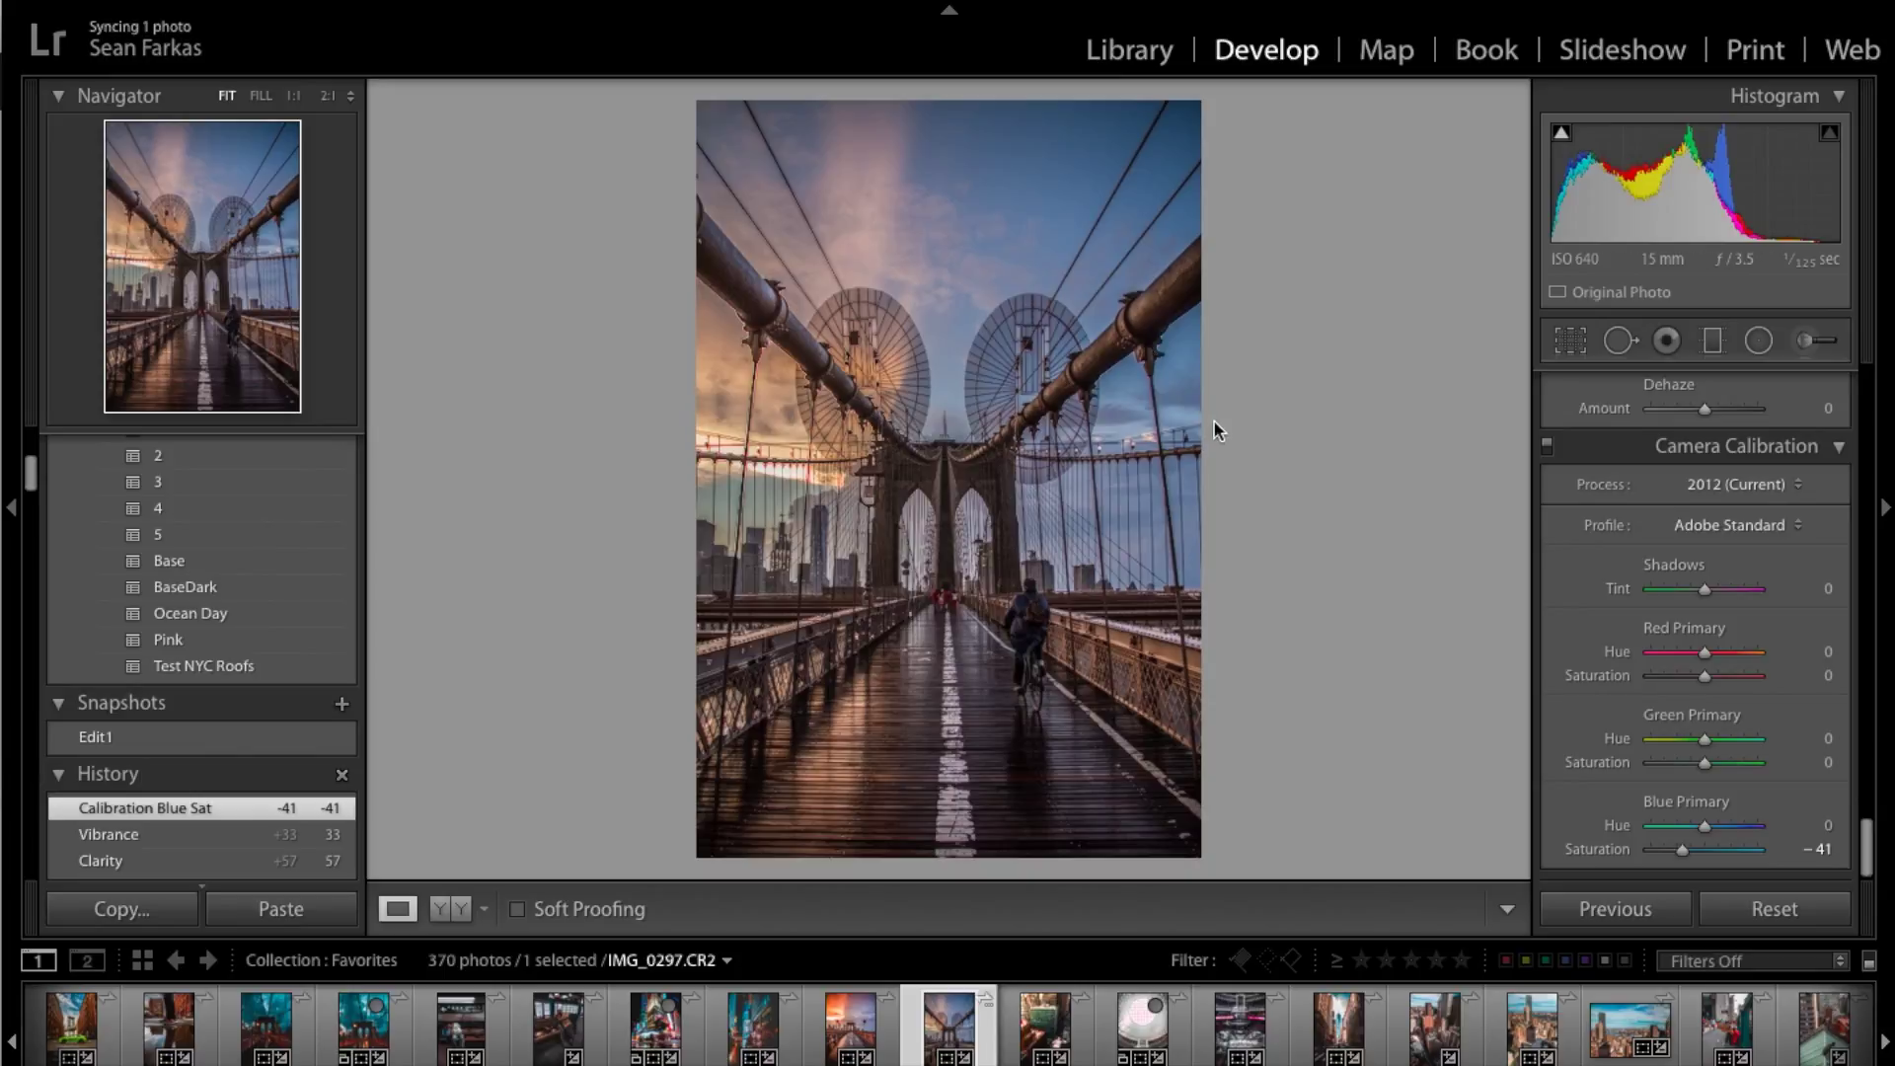
drag(1708, 827, 1688, 827)
drag(1688, 833, 1686, 832)
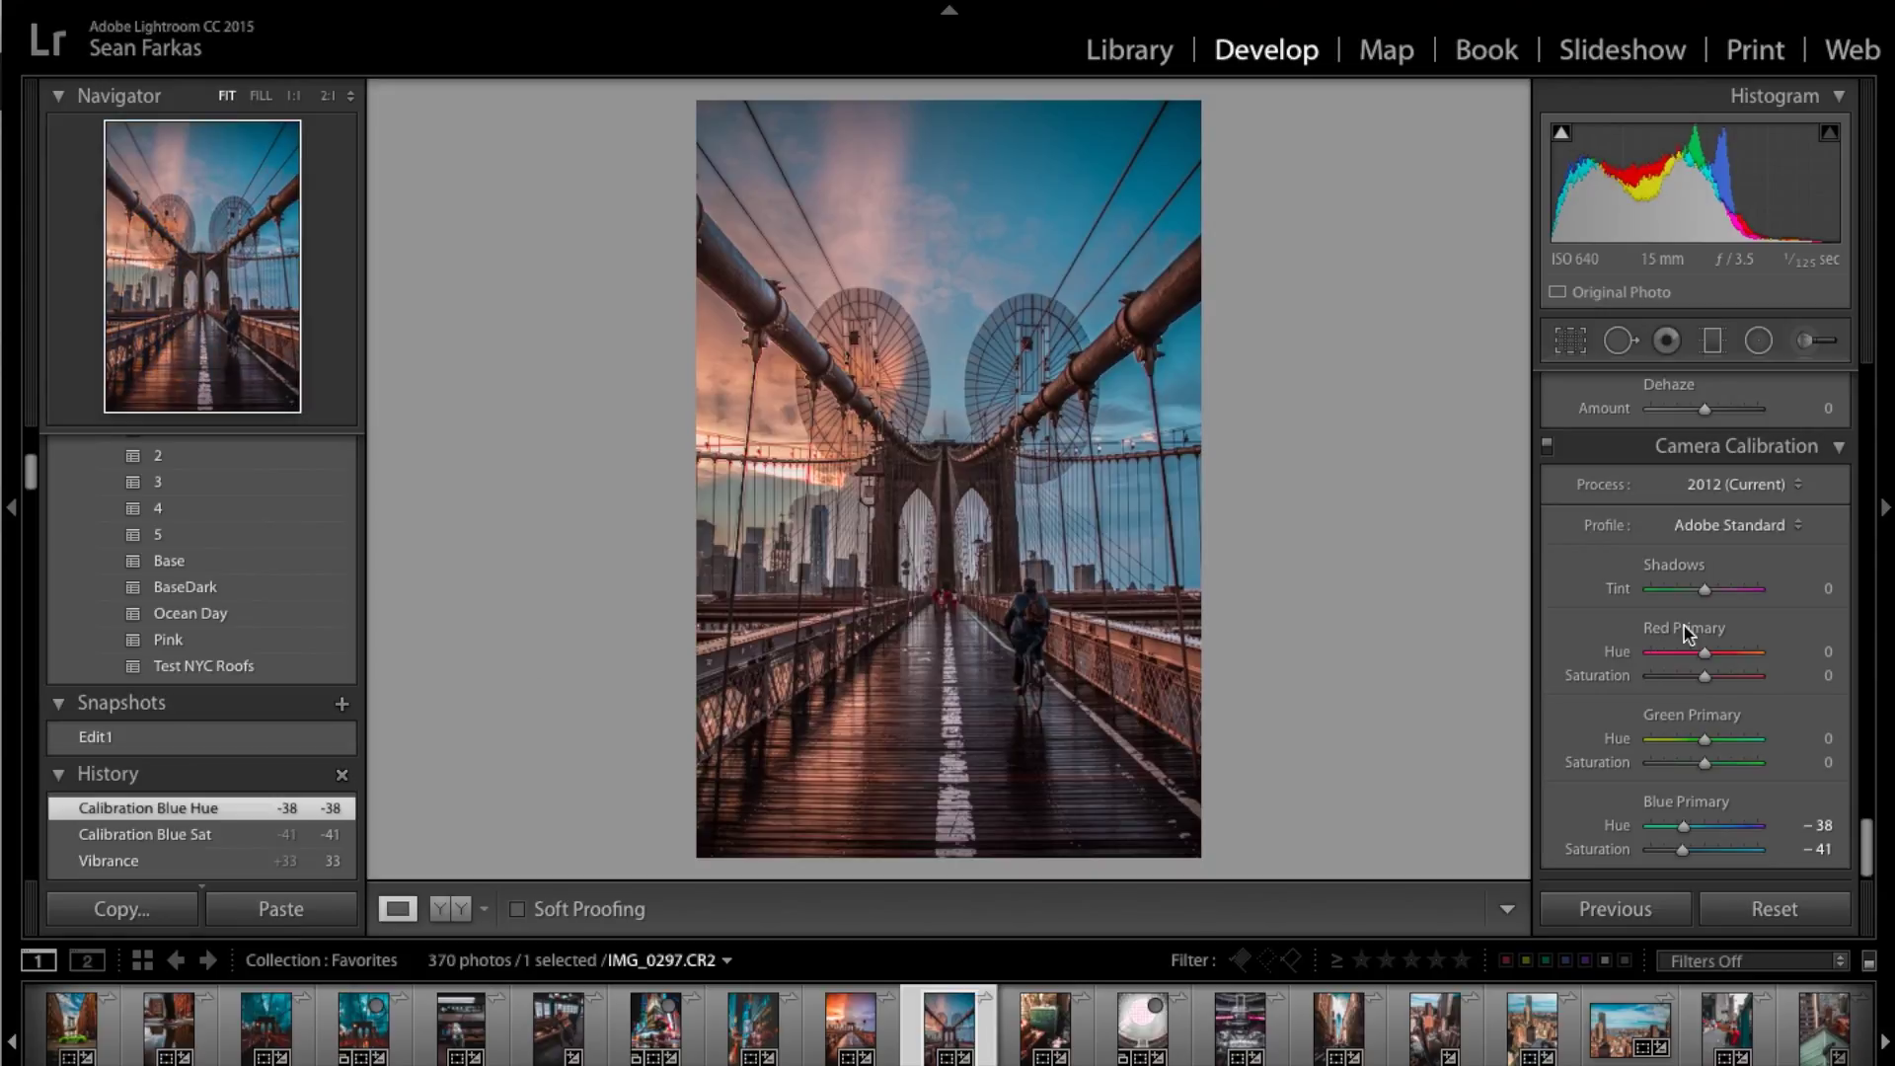
Add a near-vertical graduated filter along the bridge's centre line covering the photo's left half, and set its Temp to 72.
scroll(1718, 632, up, 10)
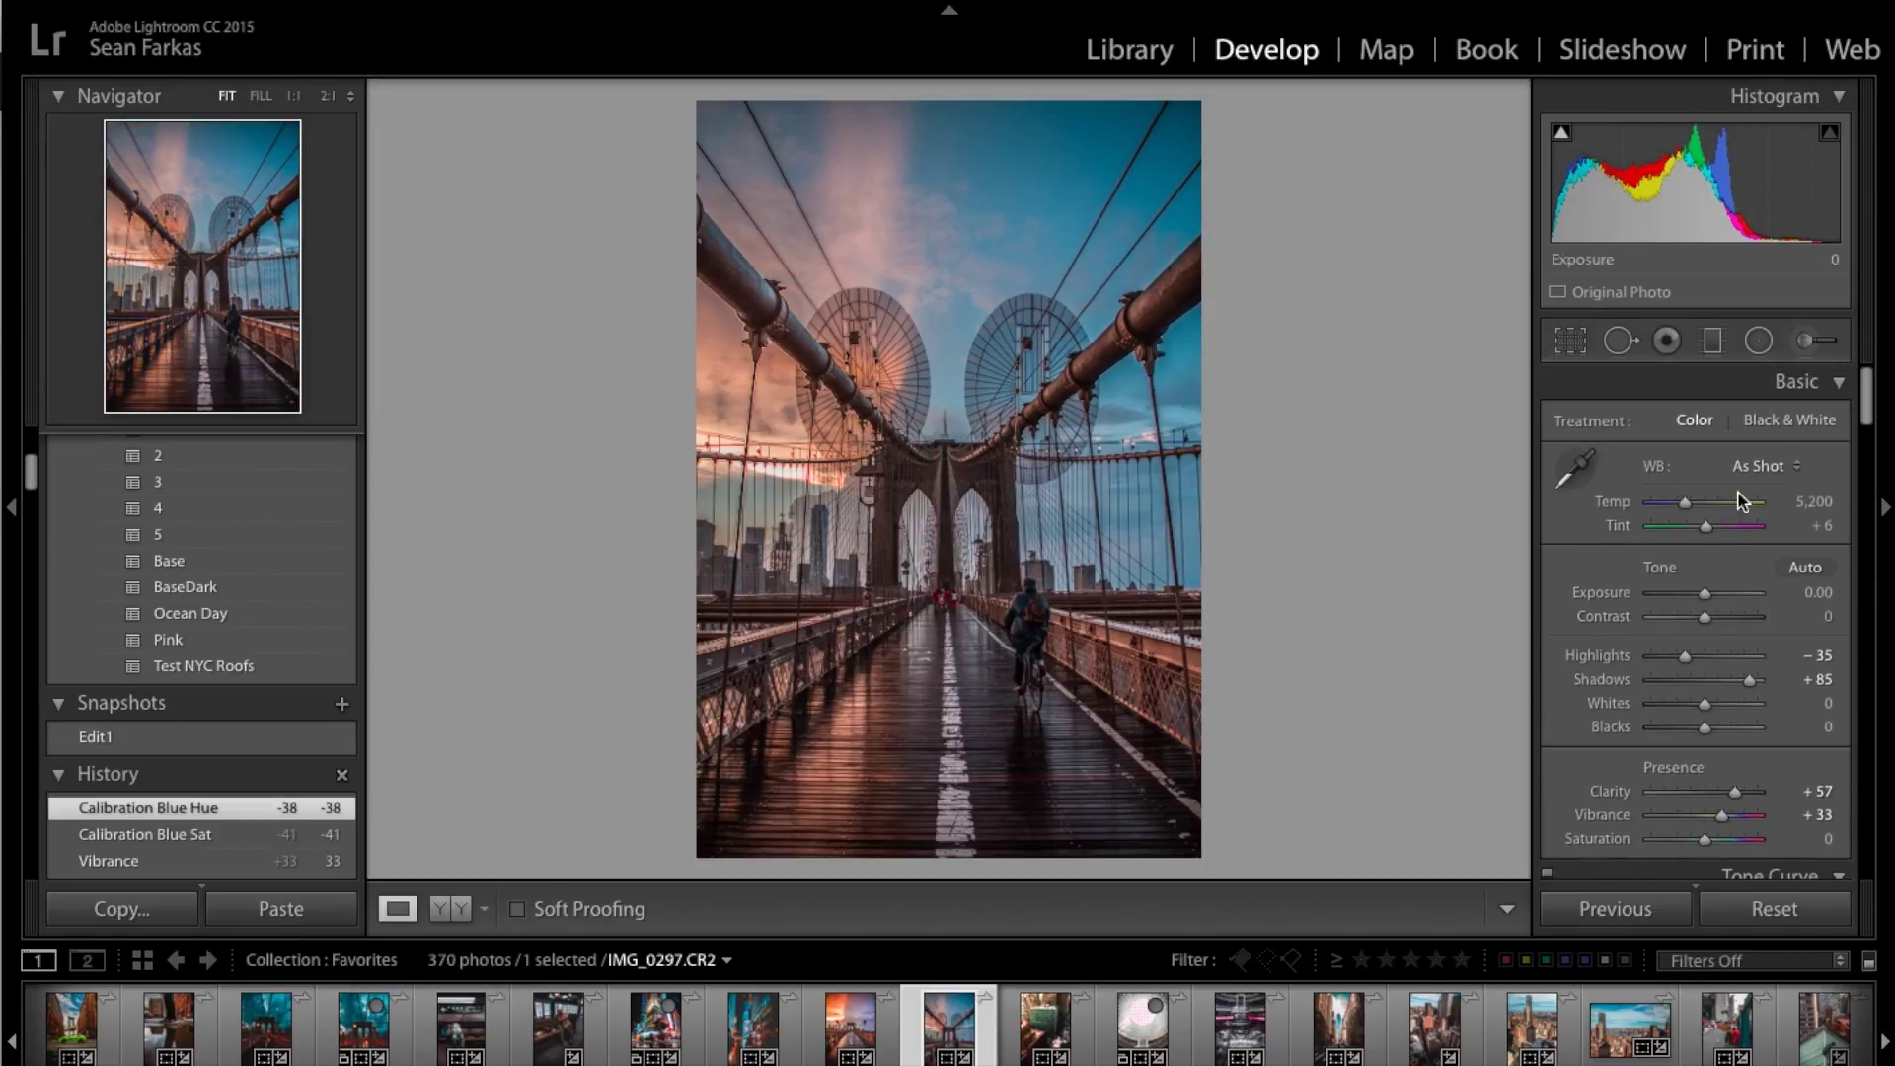
click(1714, 346)
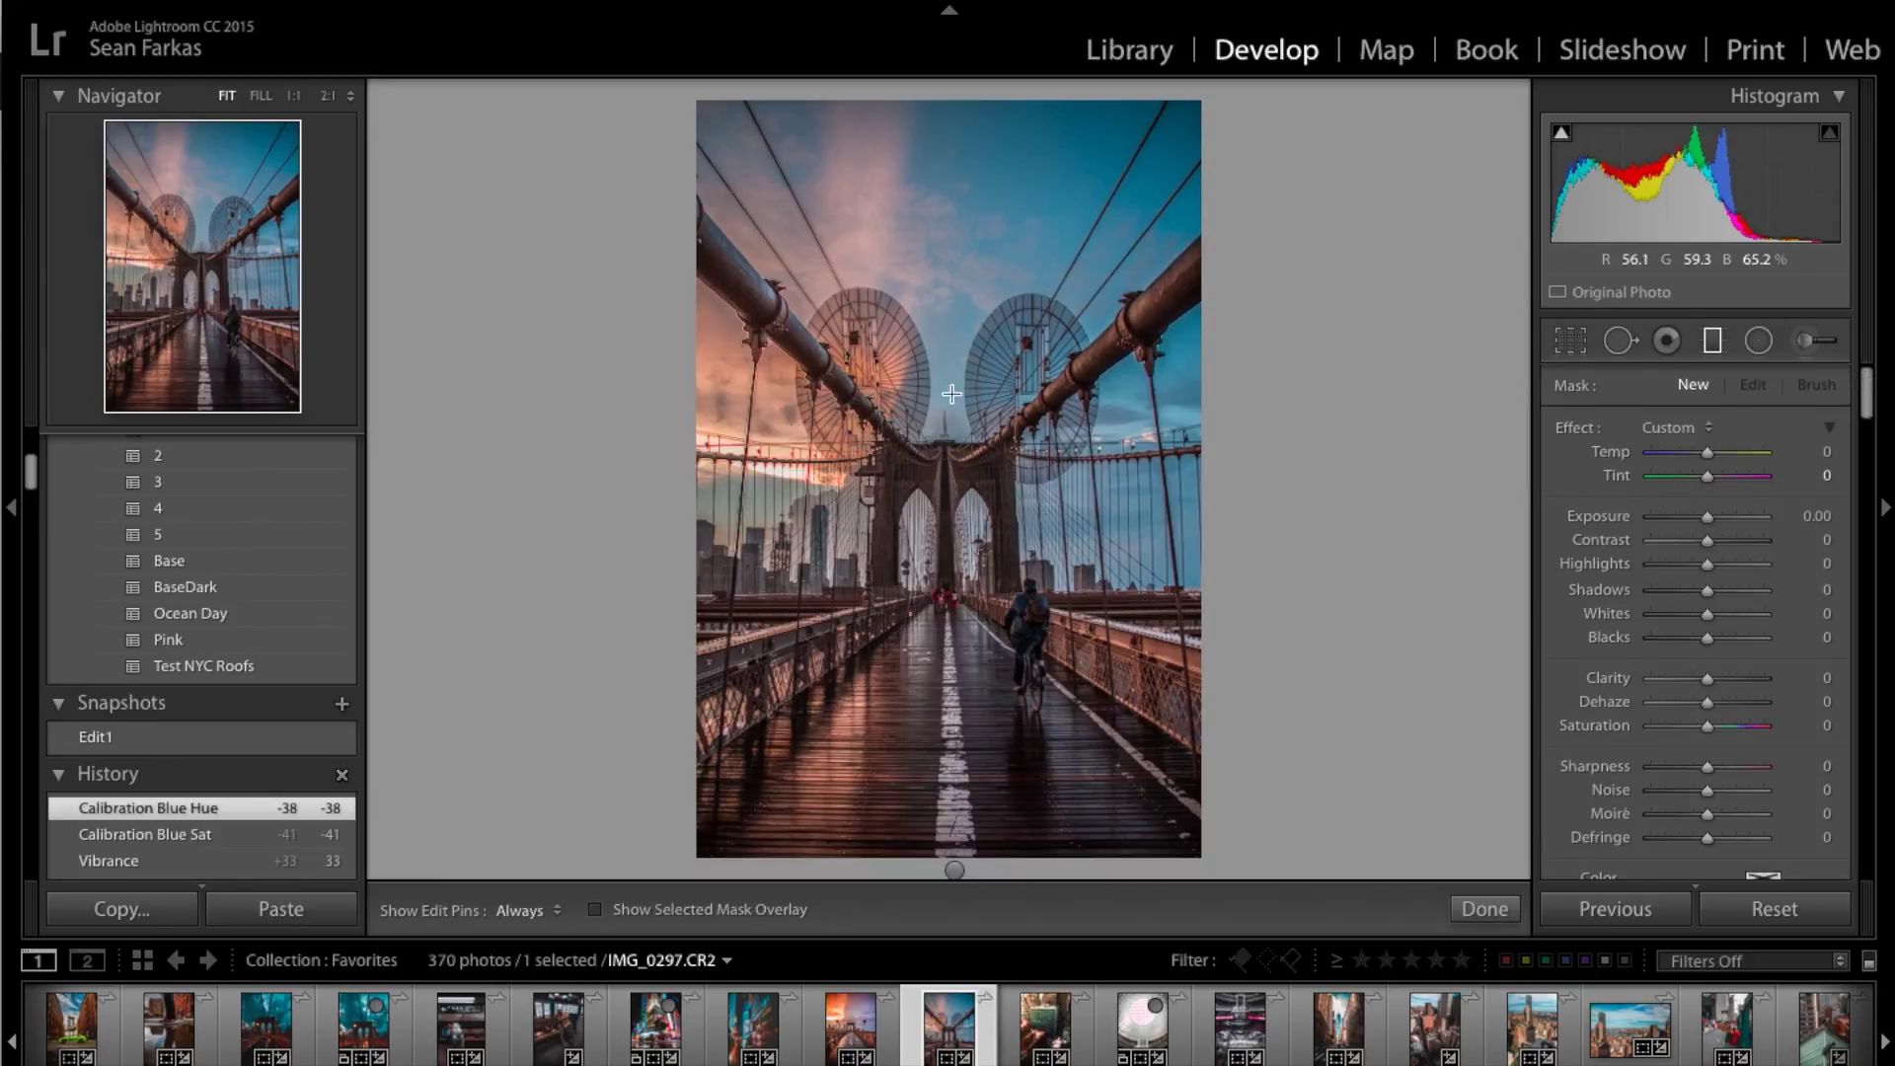
drag(921, 417, 969, 423)
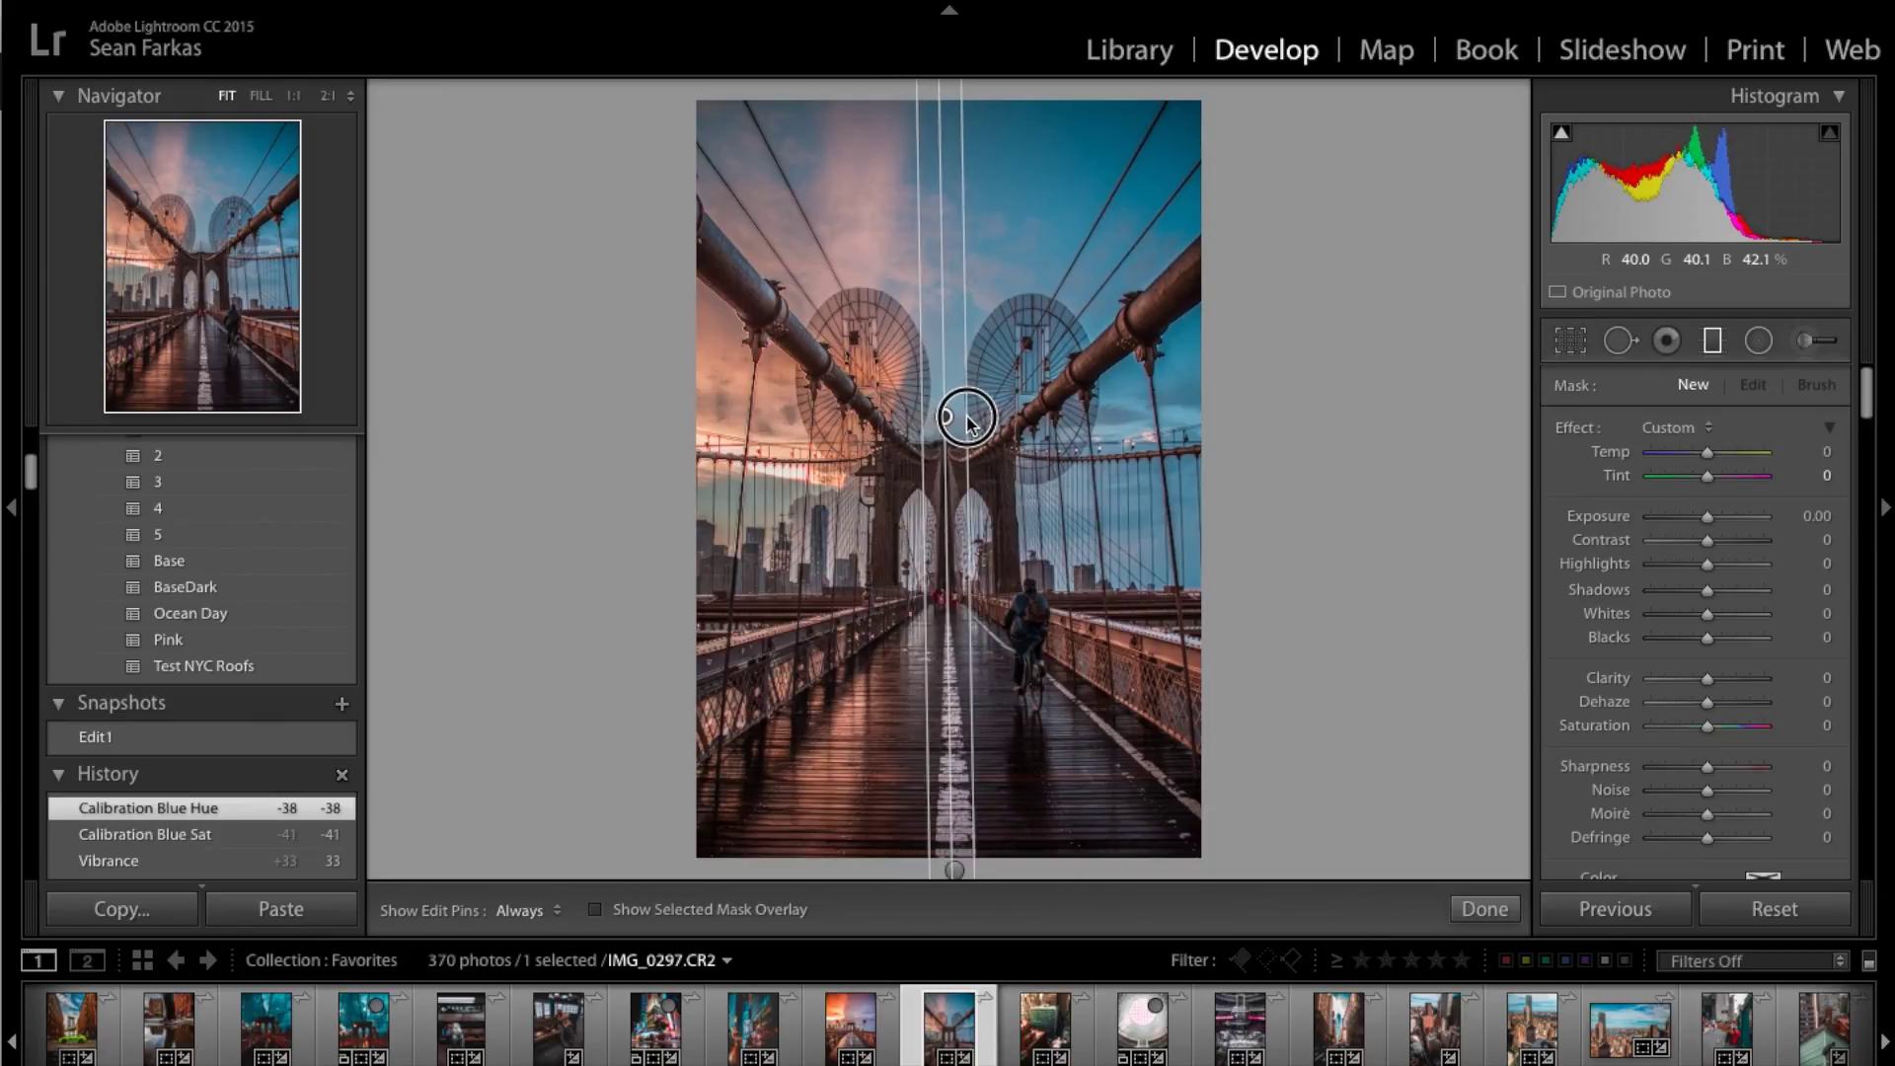
drag(969, 422, 952, 417)
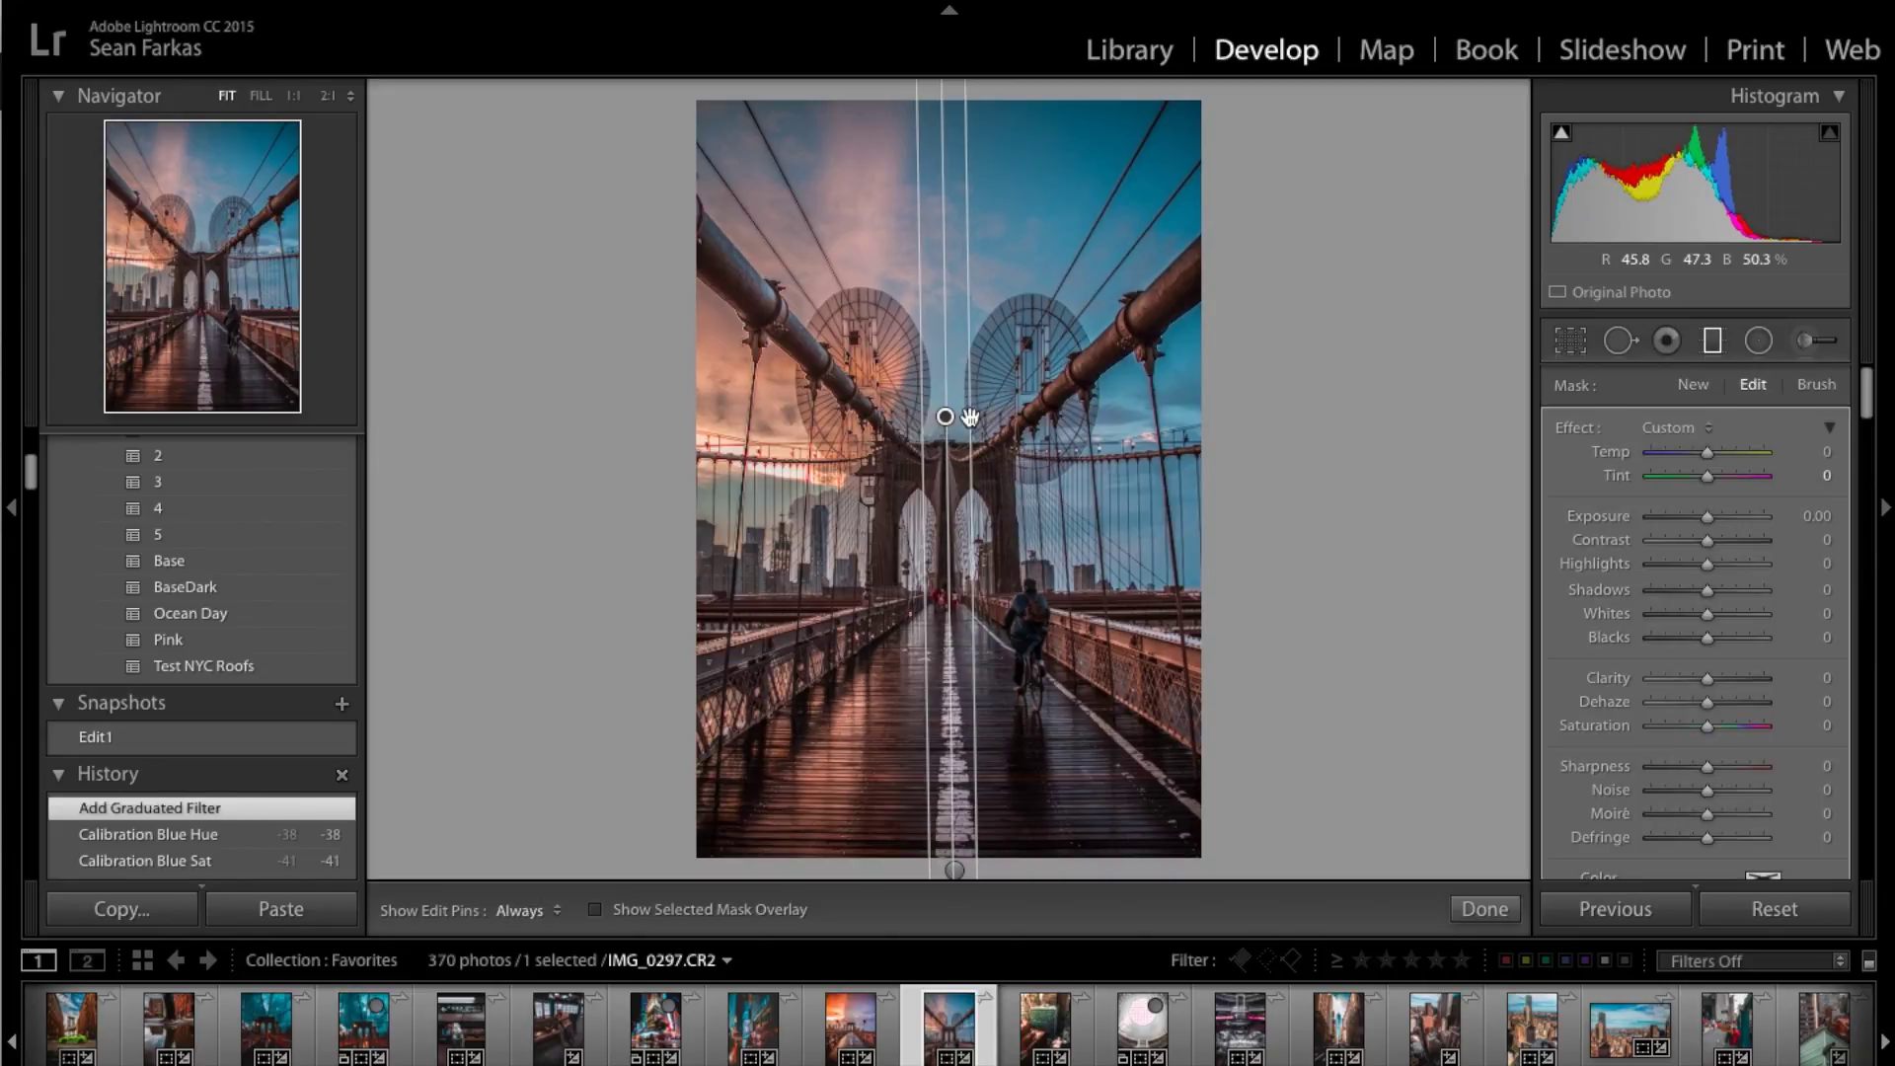
mouse_move(948, 417)
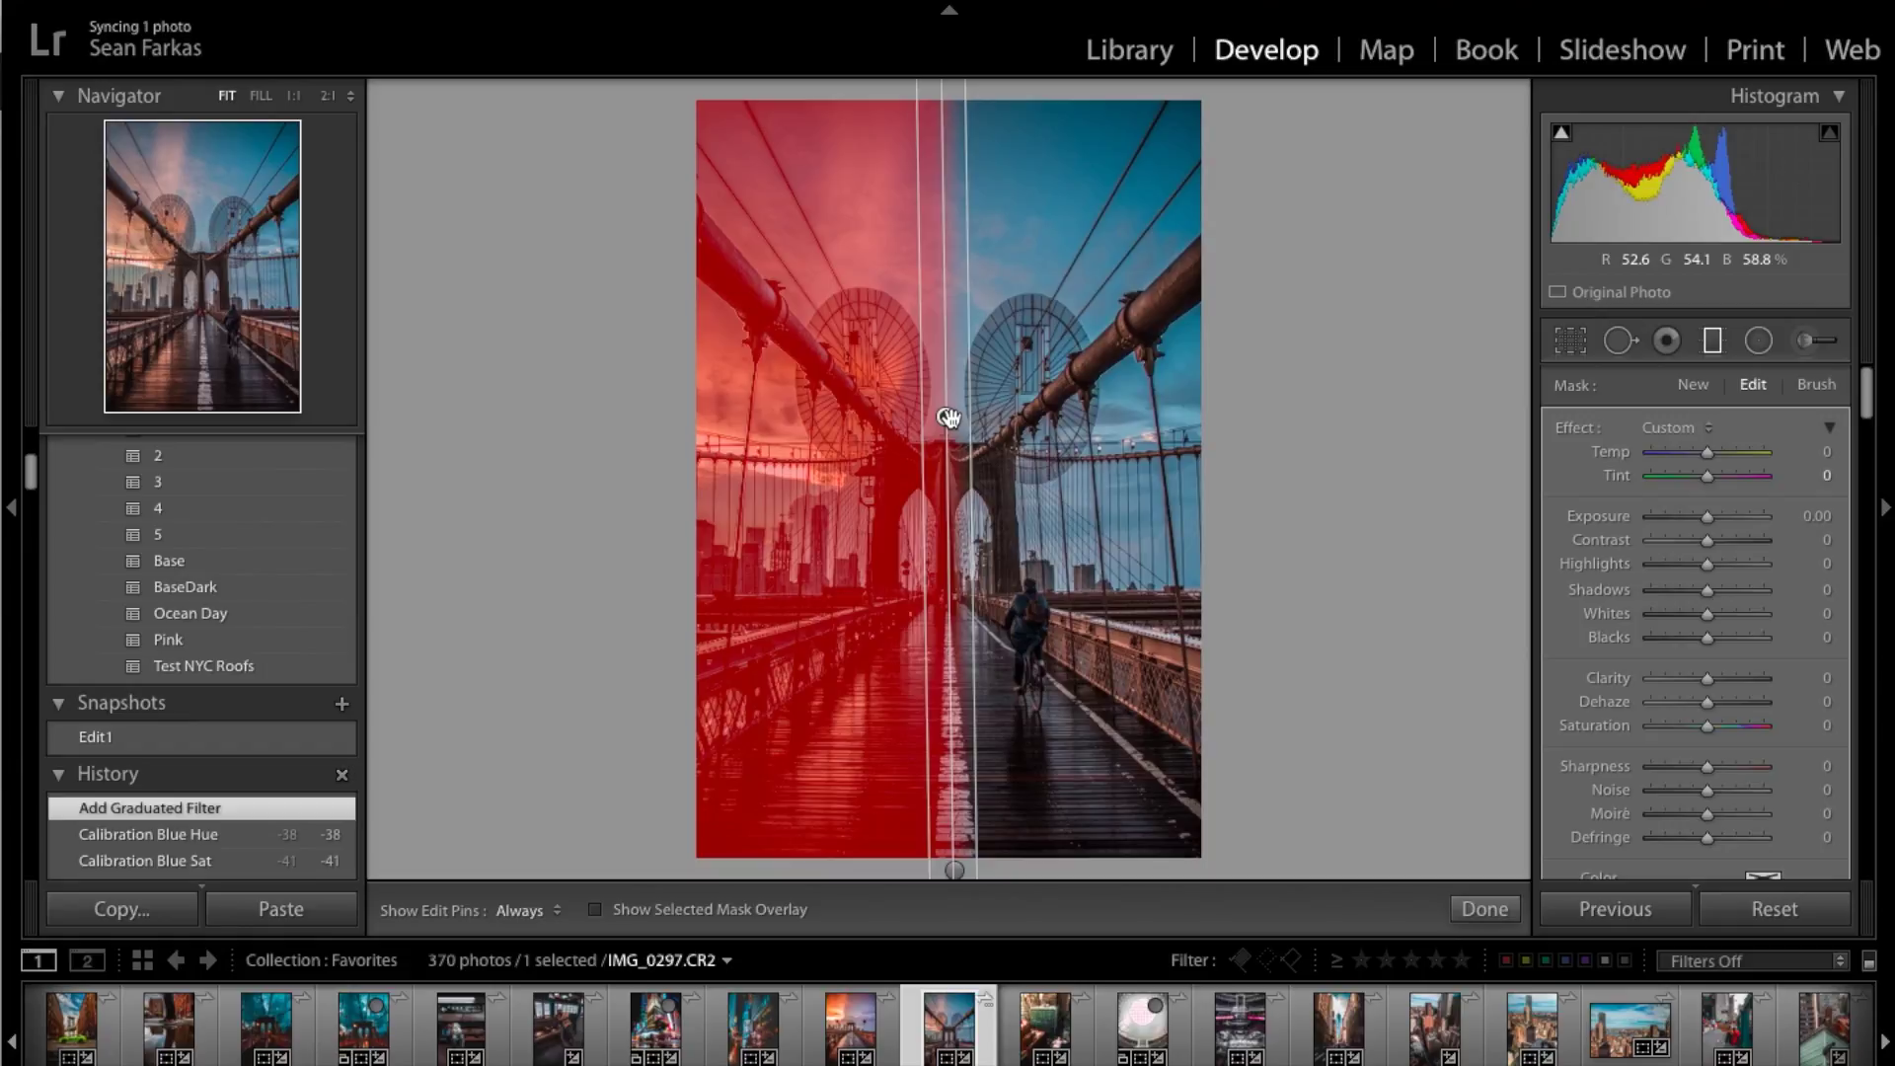
drag(1708, 453, 1749, 458)
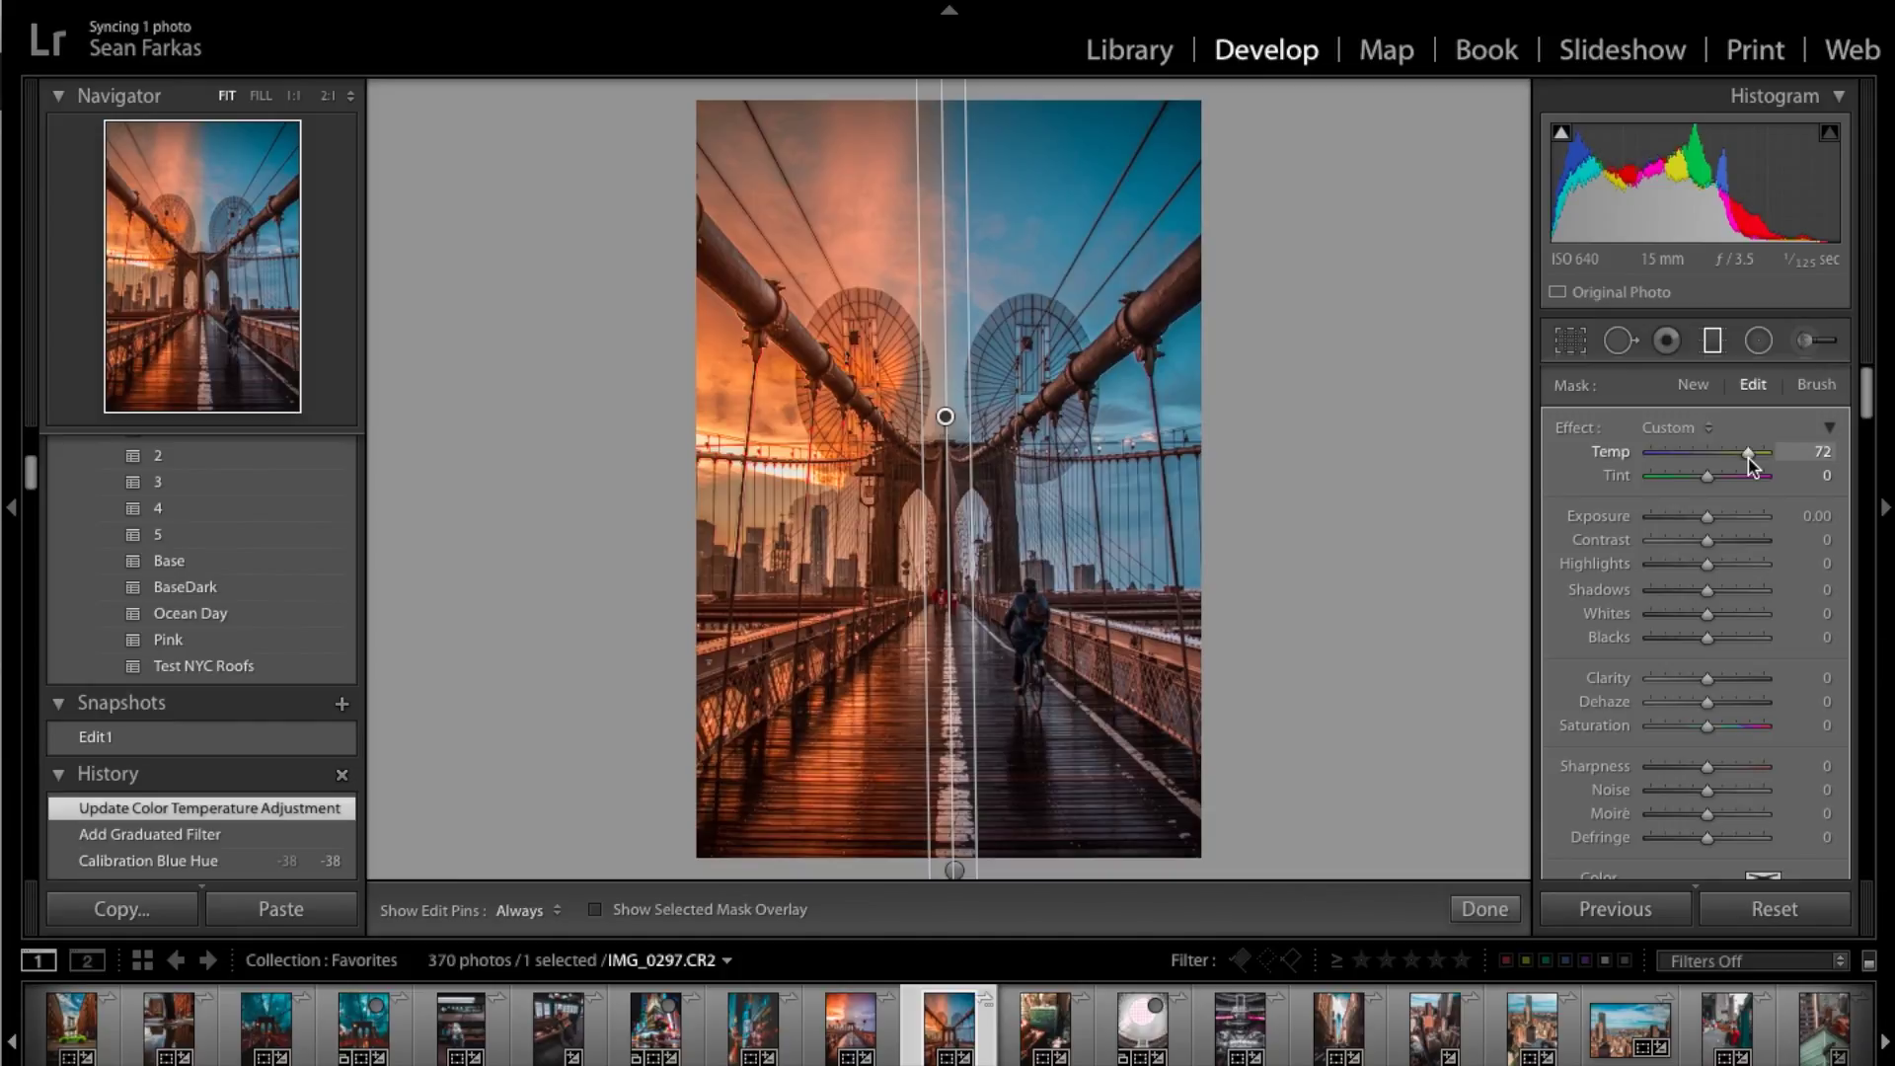
Set the left-half graduated filter's Temp to 70 and finish editing the filter.
click(1750, 460)
drag(1750, 459, 1746, 459)
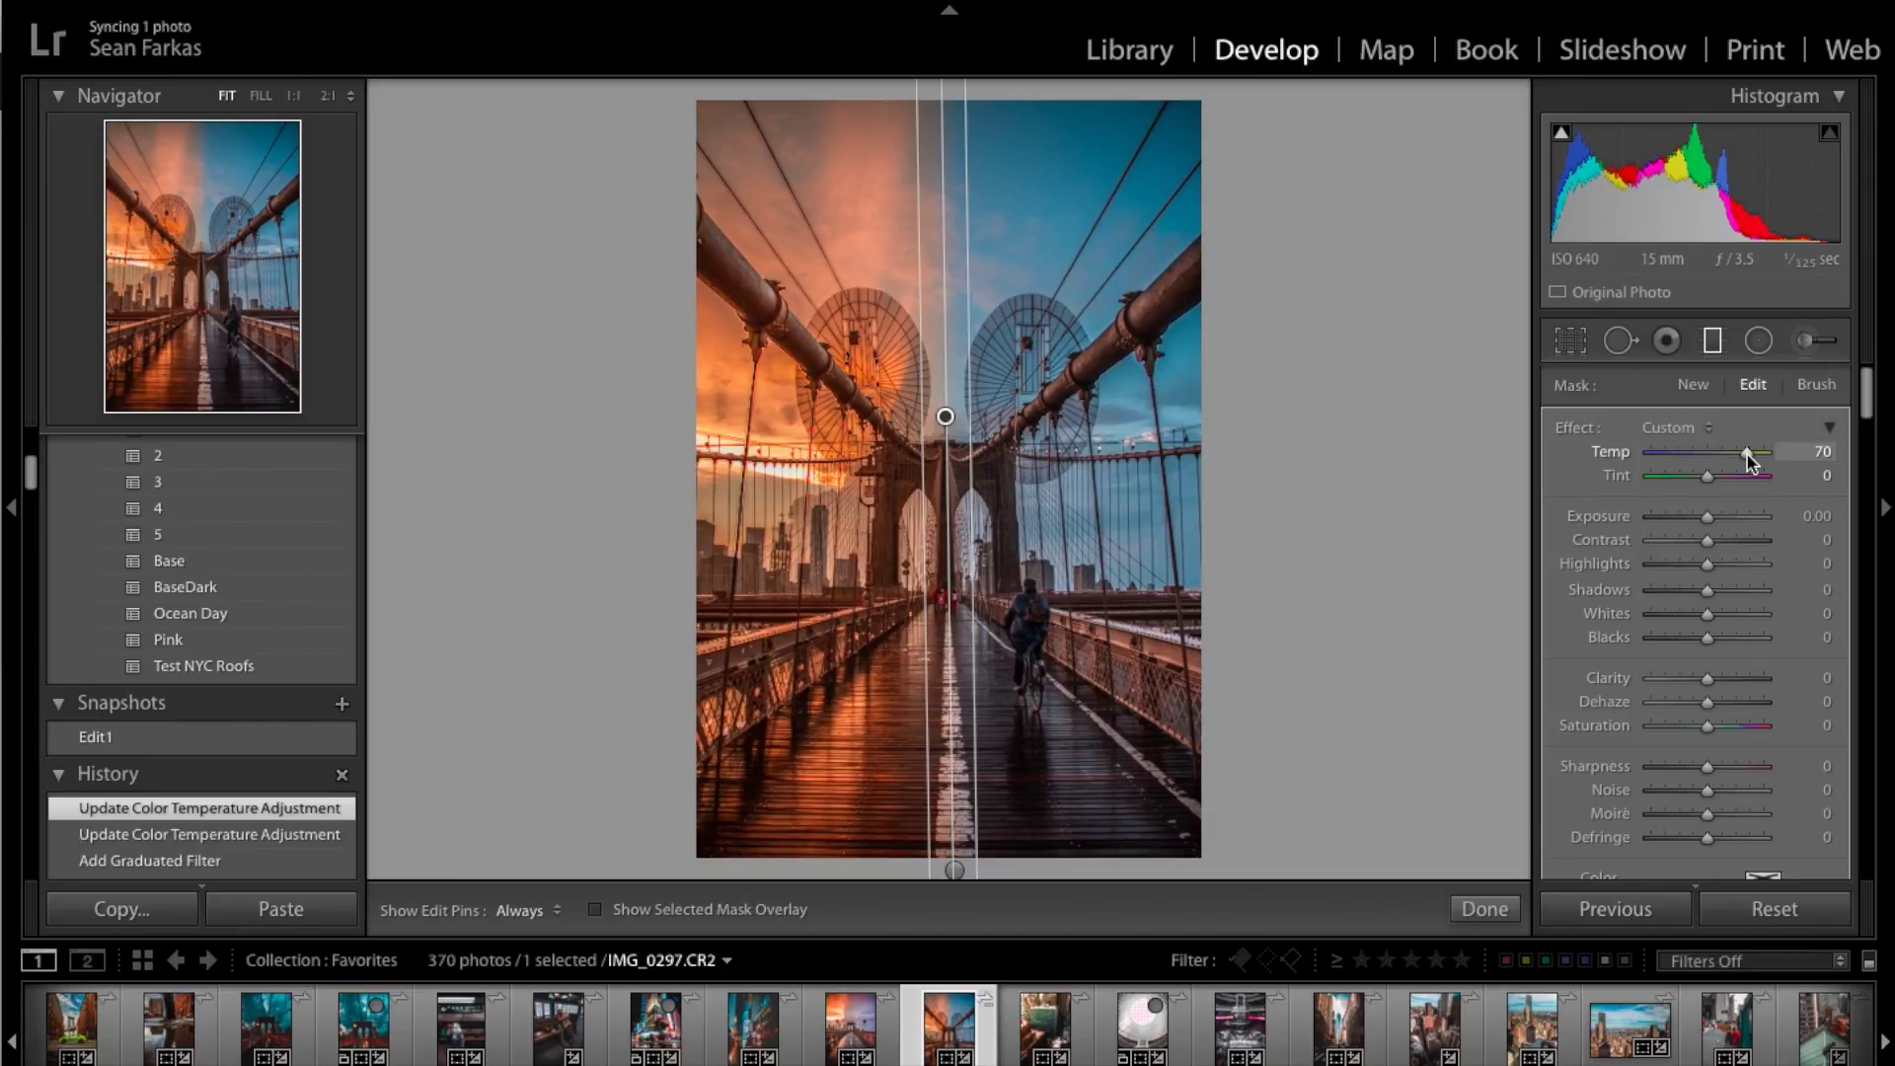
click(1485, 908)
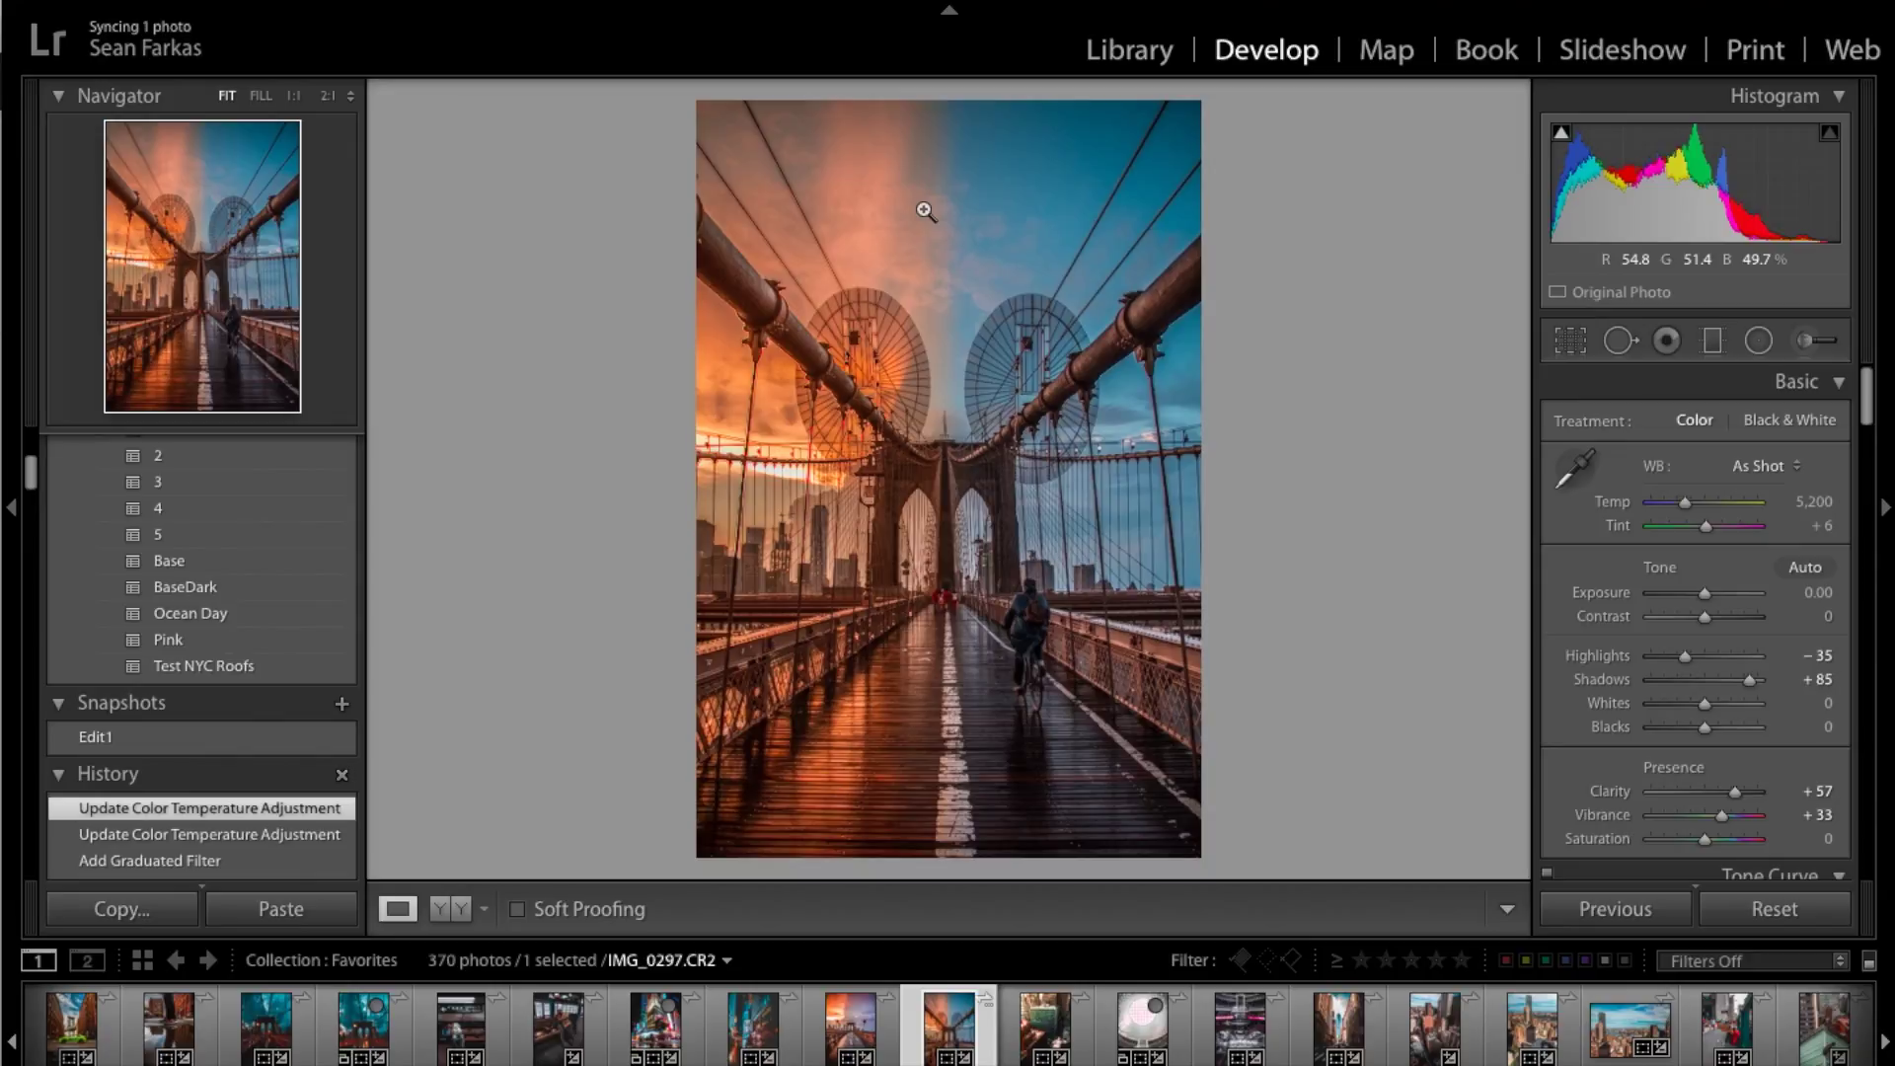
Widen the left-half graduated filter's transition, realign it along the bridge's centre line, and finish editing the filter.
click(1713, 341)
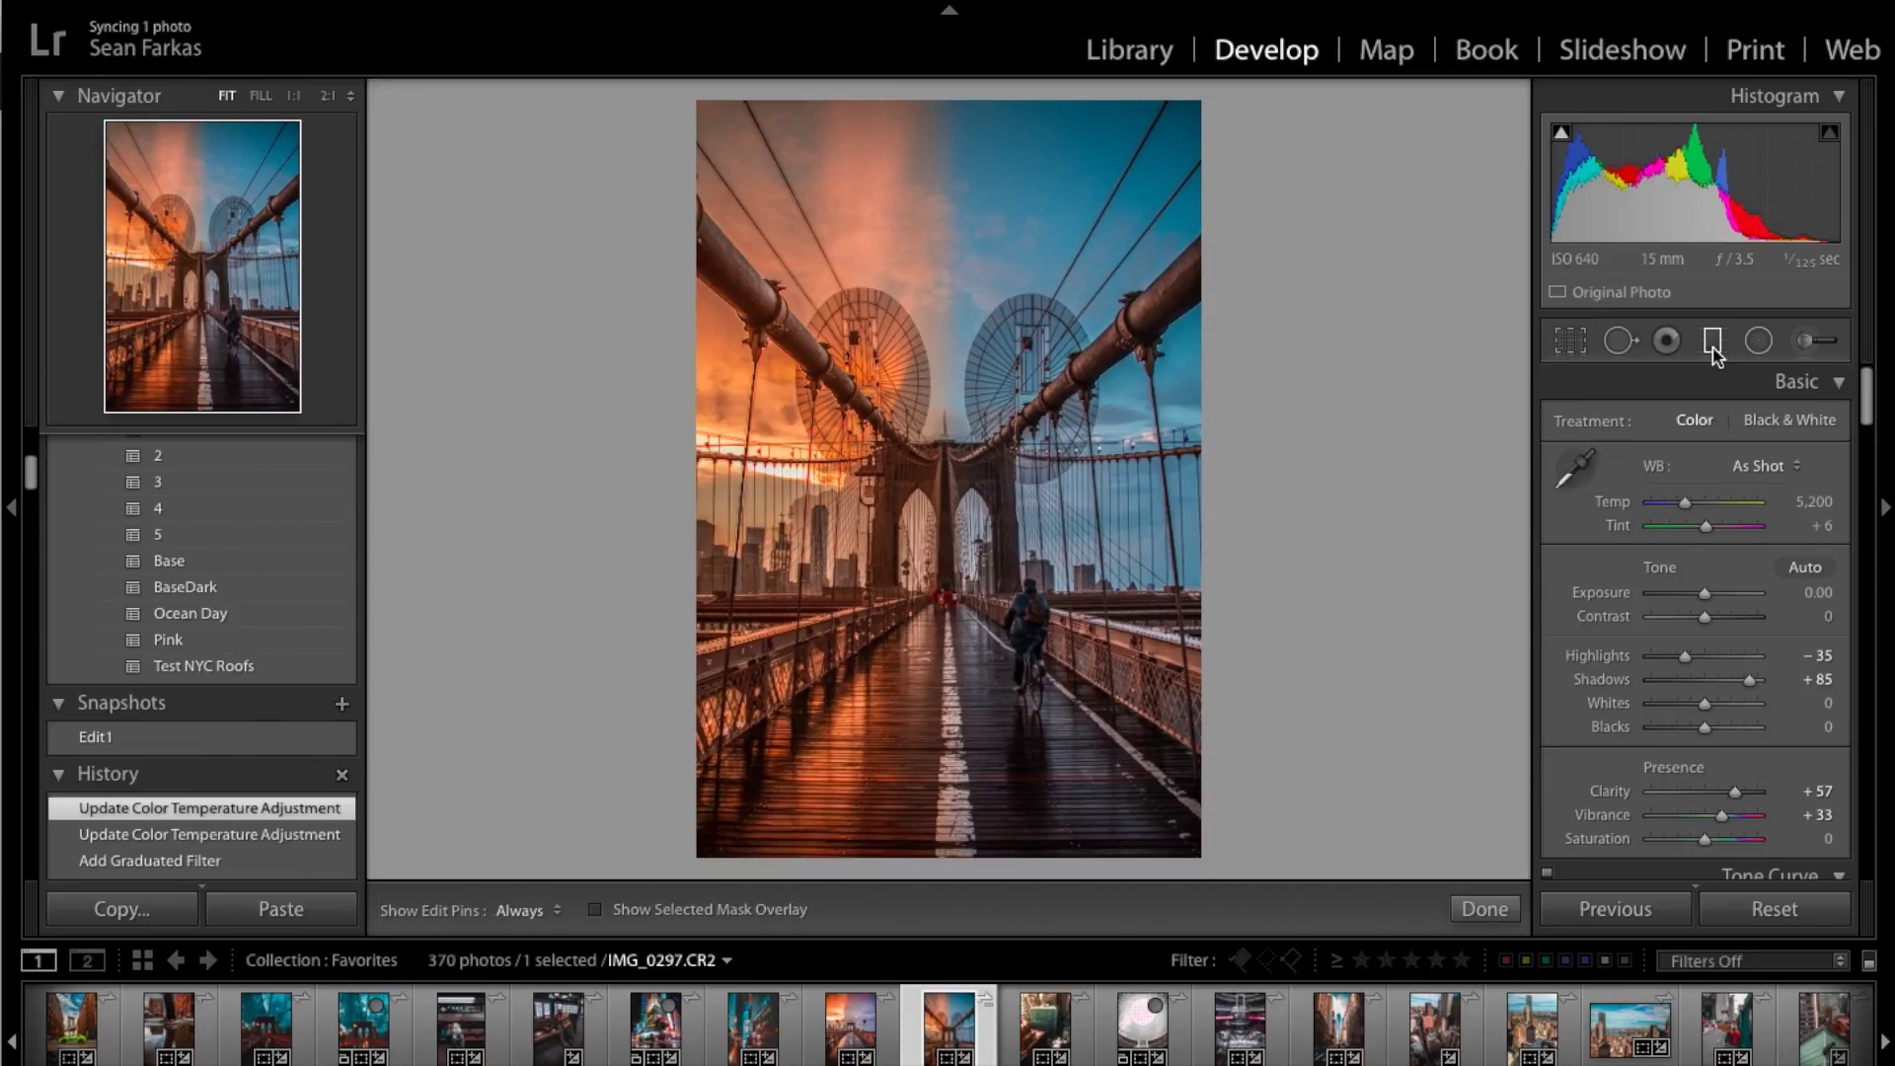
click(945, 415)
drag(924, 451, 942, 418)
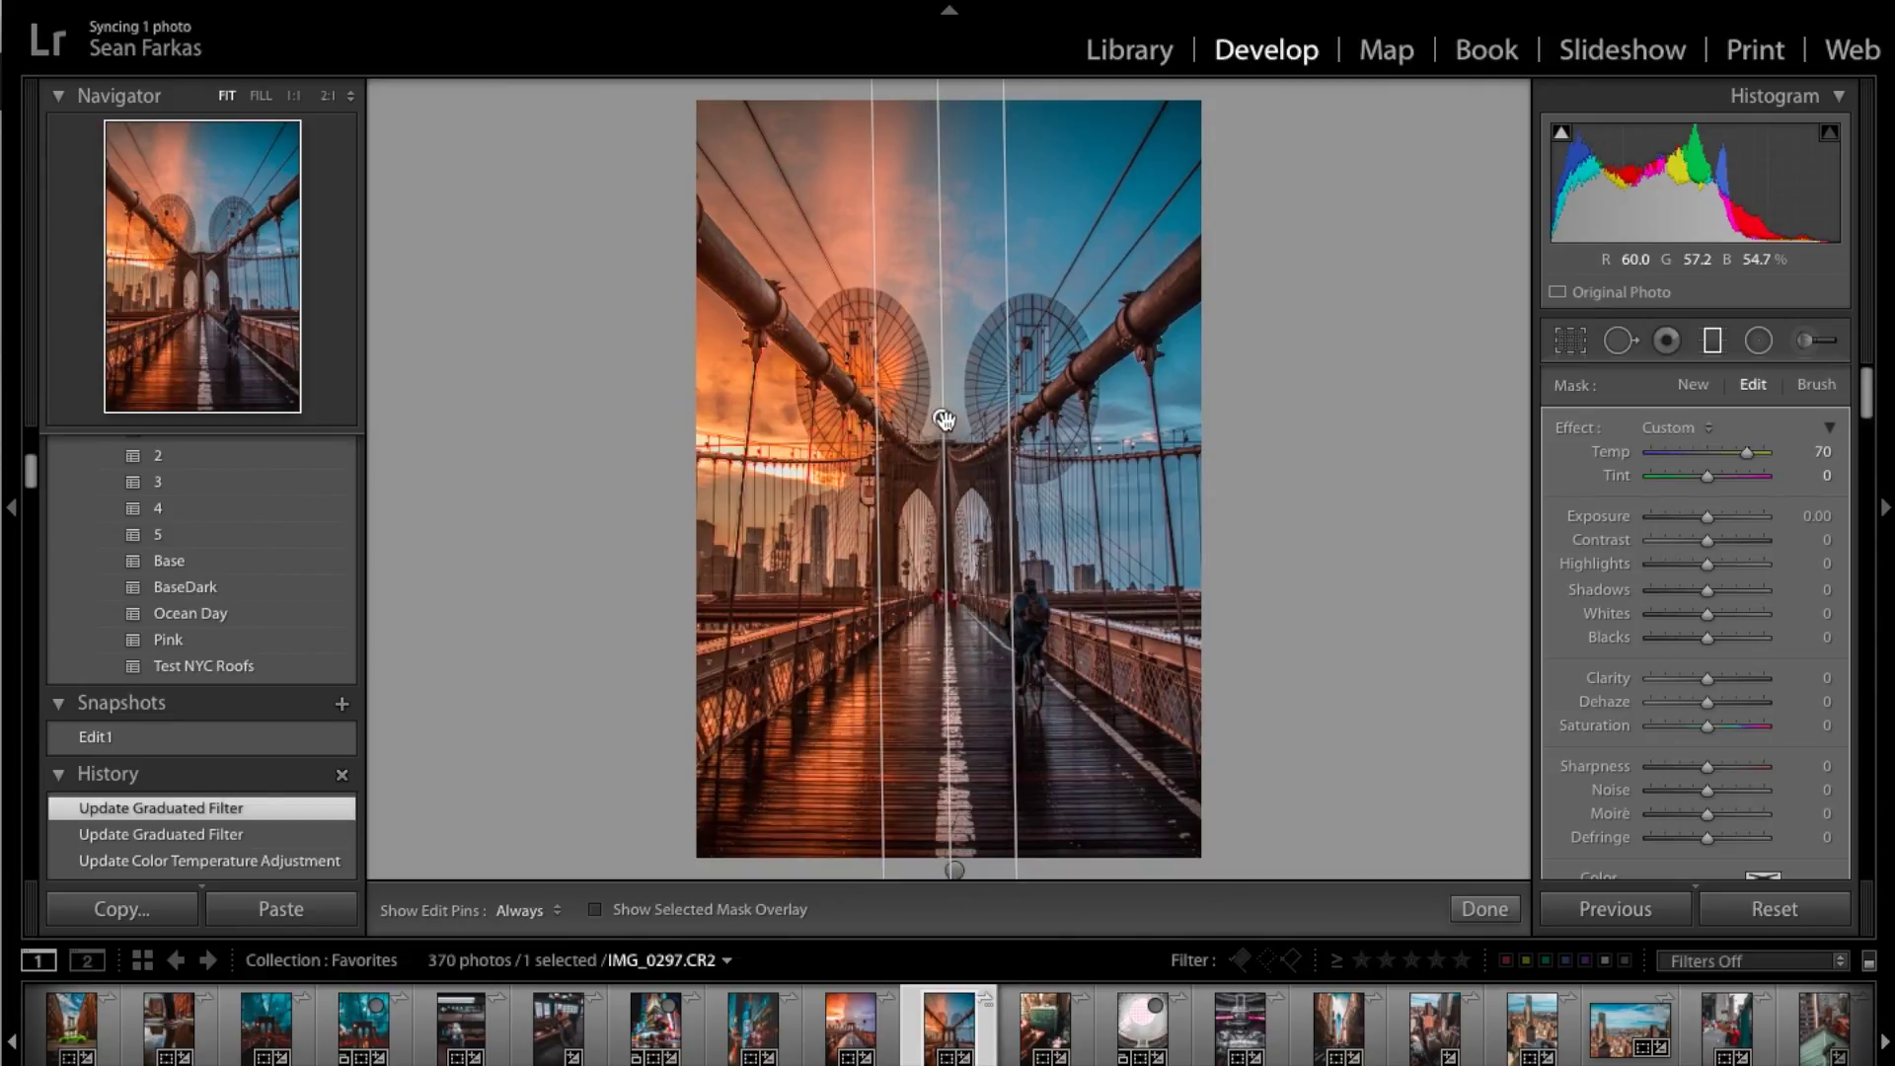
drag(949, 710, 945, 712)
click(1486, 907)
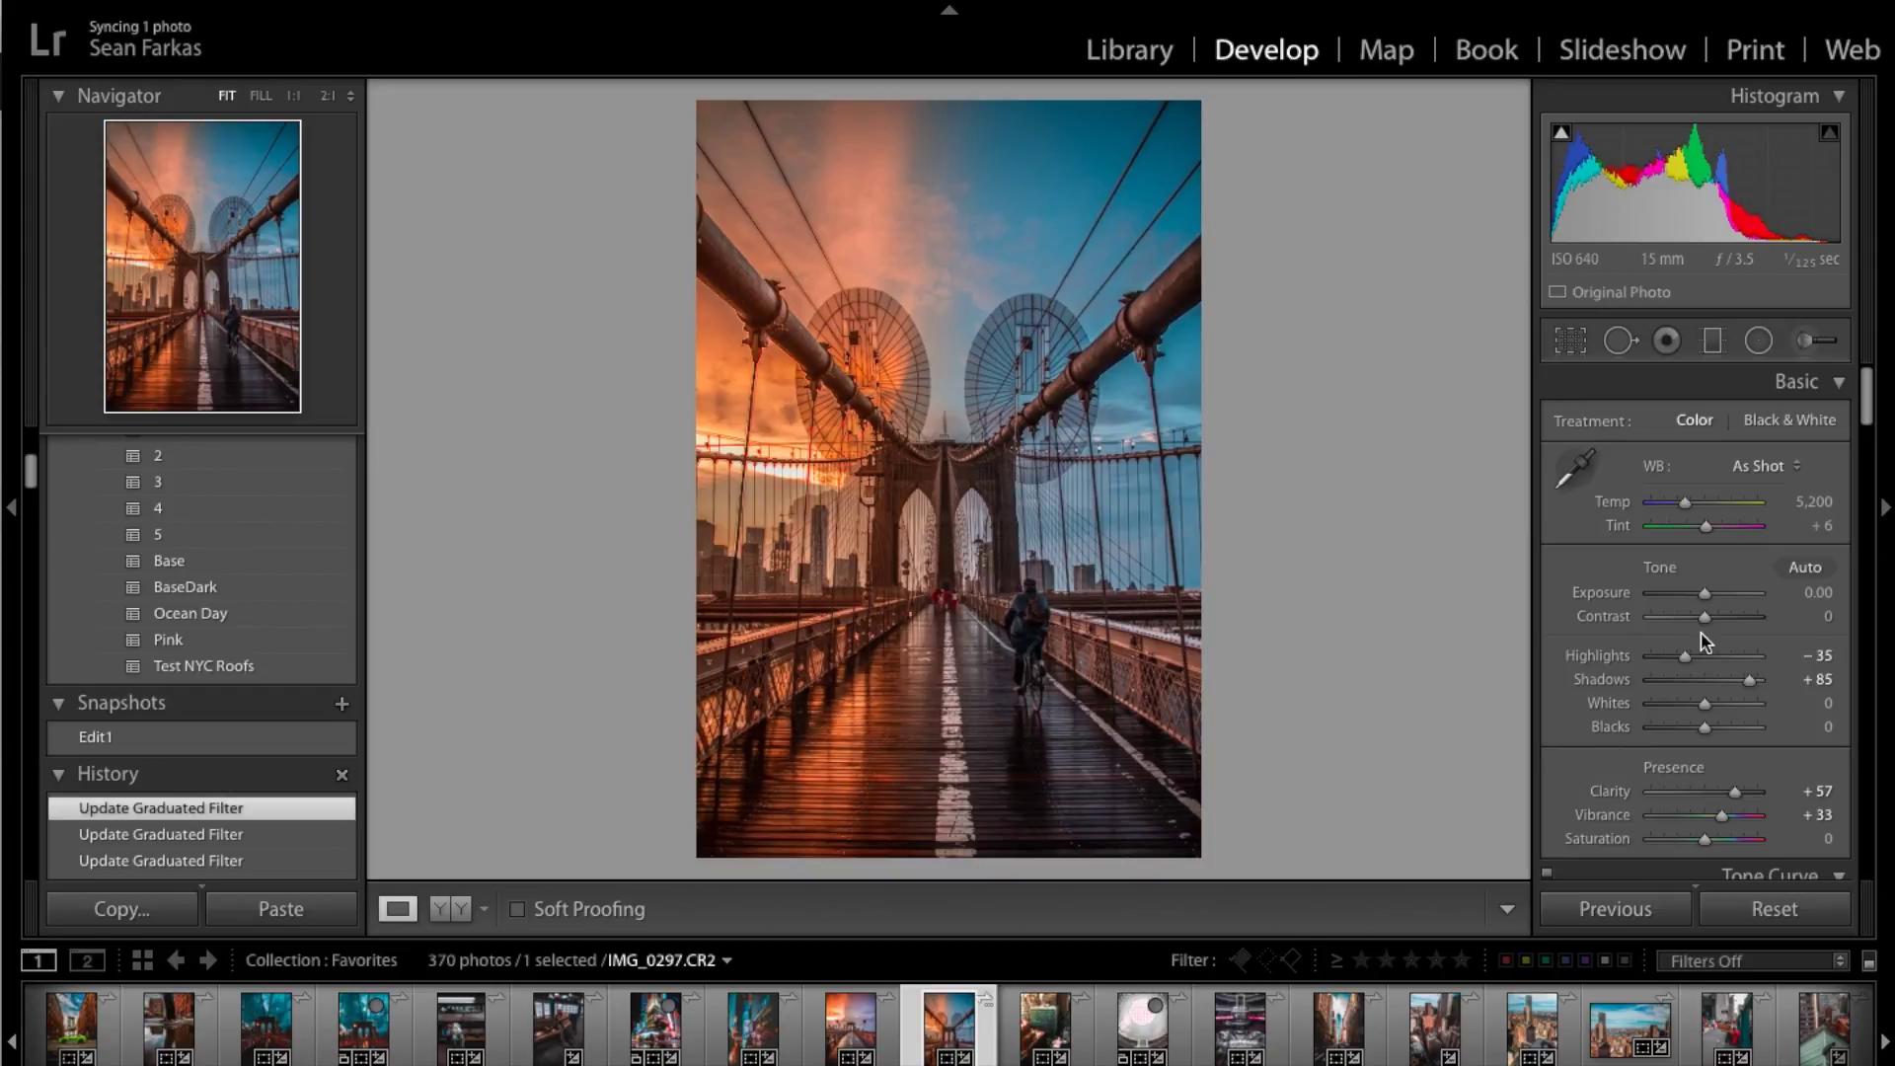
Set the colour adjustments' Saturation to +21 for Red, +10 for Orange and -21 for Yellow.
scroll(1705, 642, down, 10)
scroll(1705, 612, up, 3)
scroll(1705, 584, down, 5)
scroll(1699, 584, down, 4)
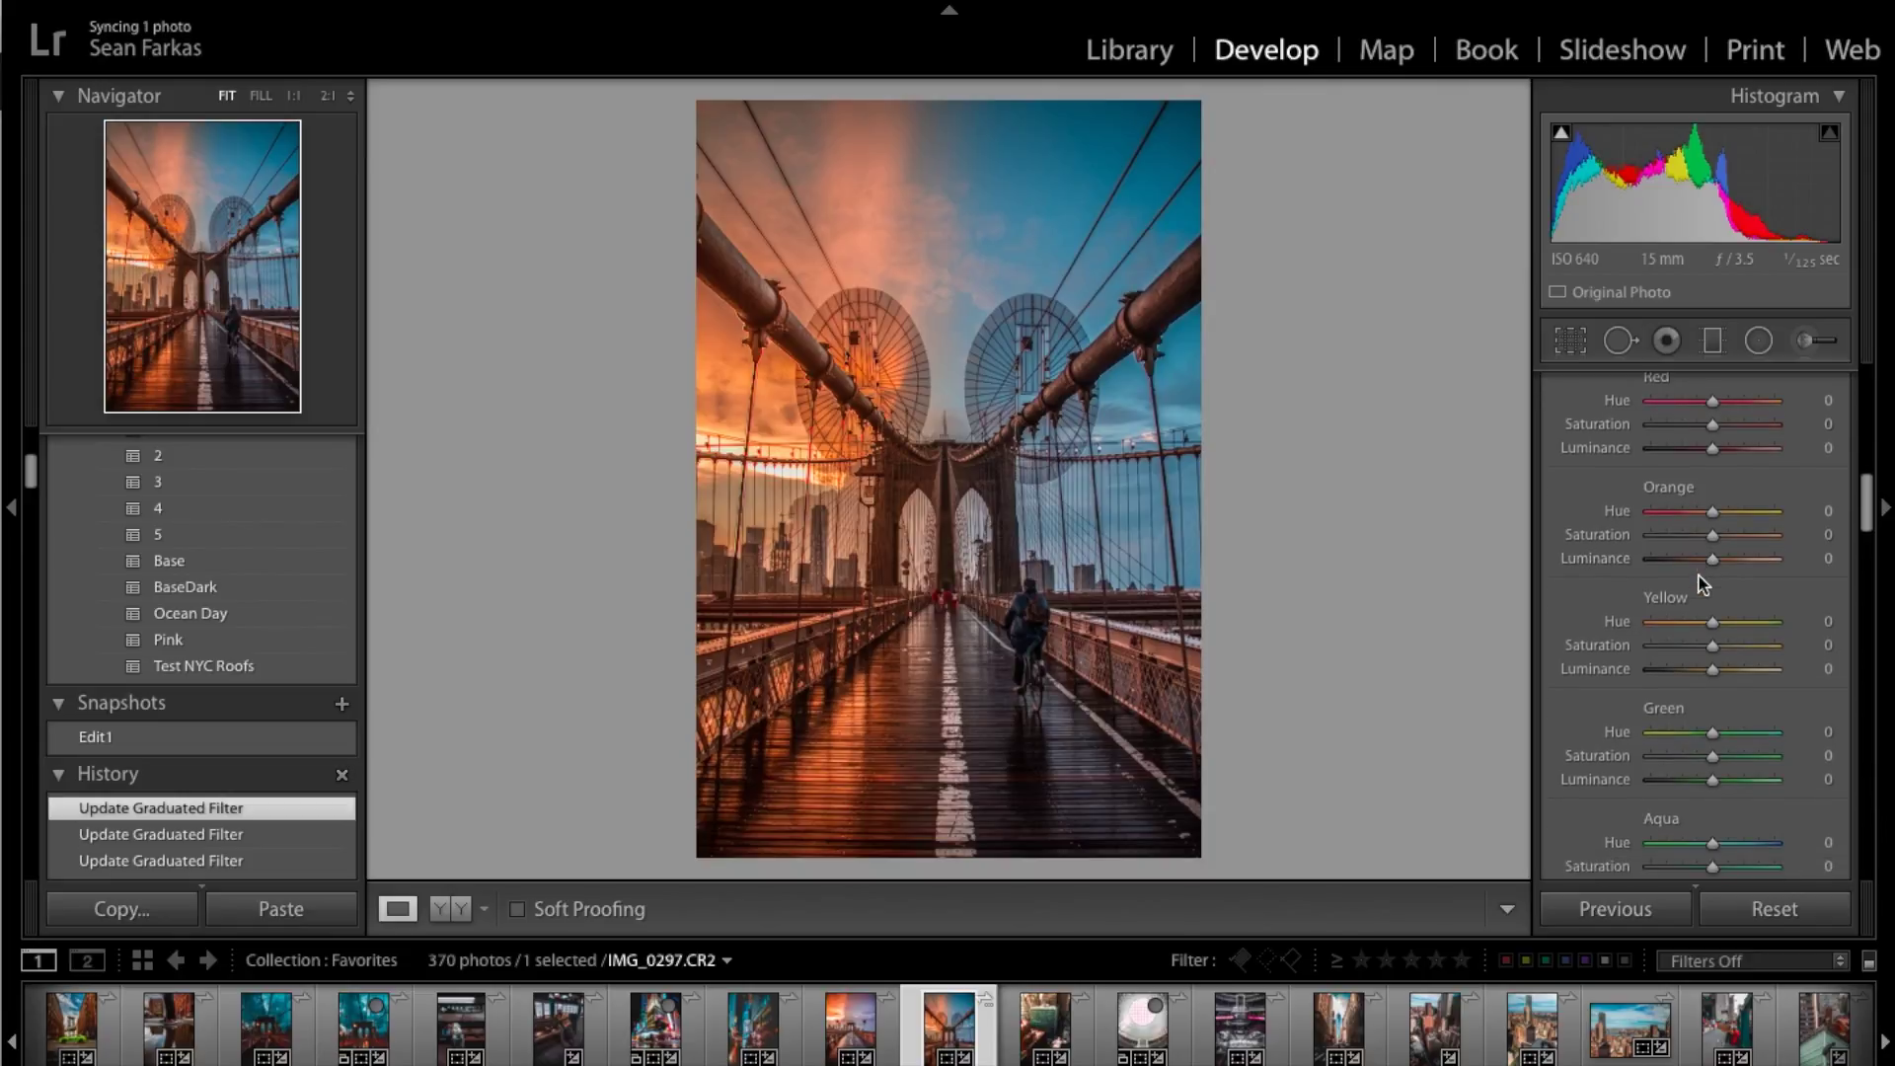
scroll(1703, 583, up, 2)
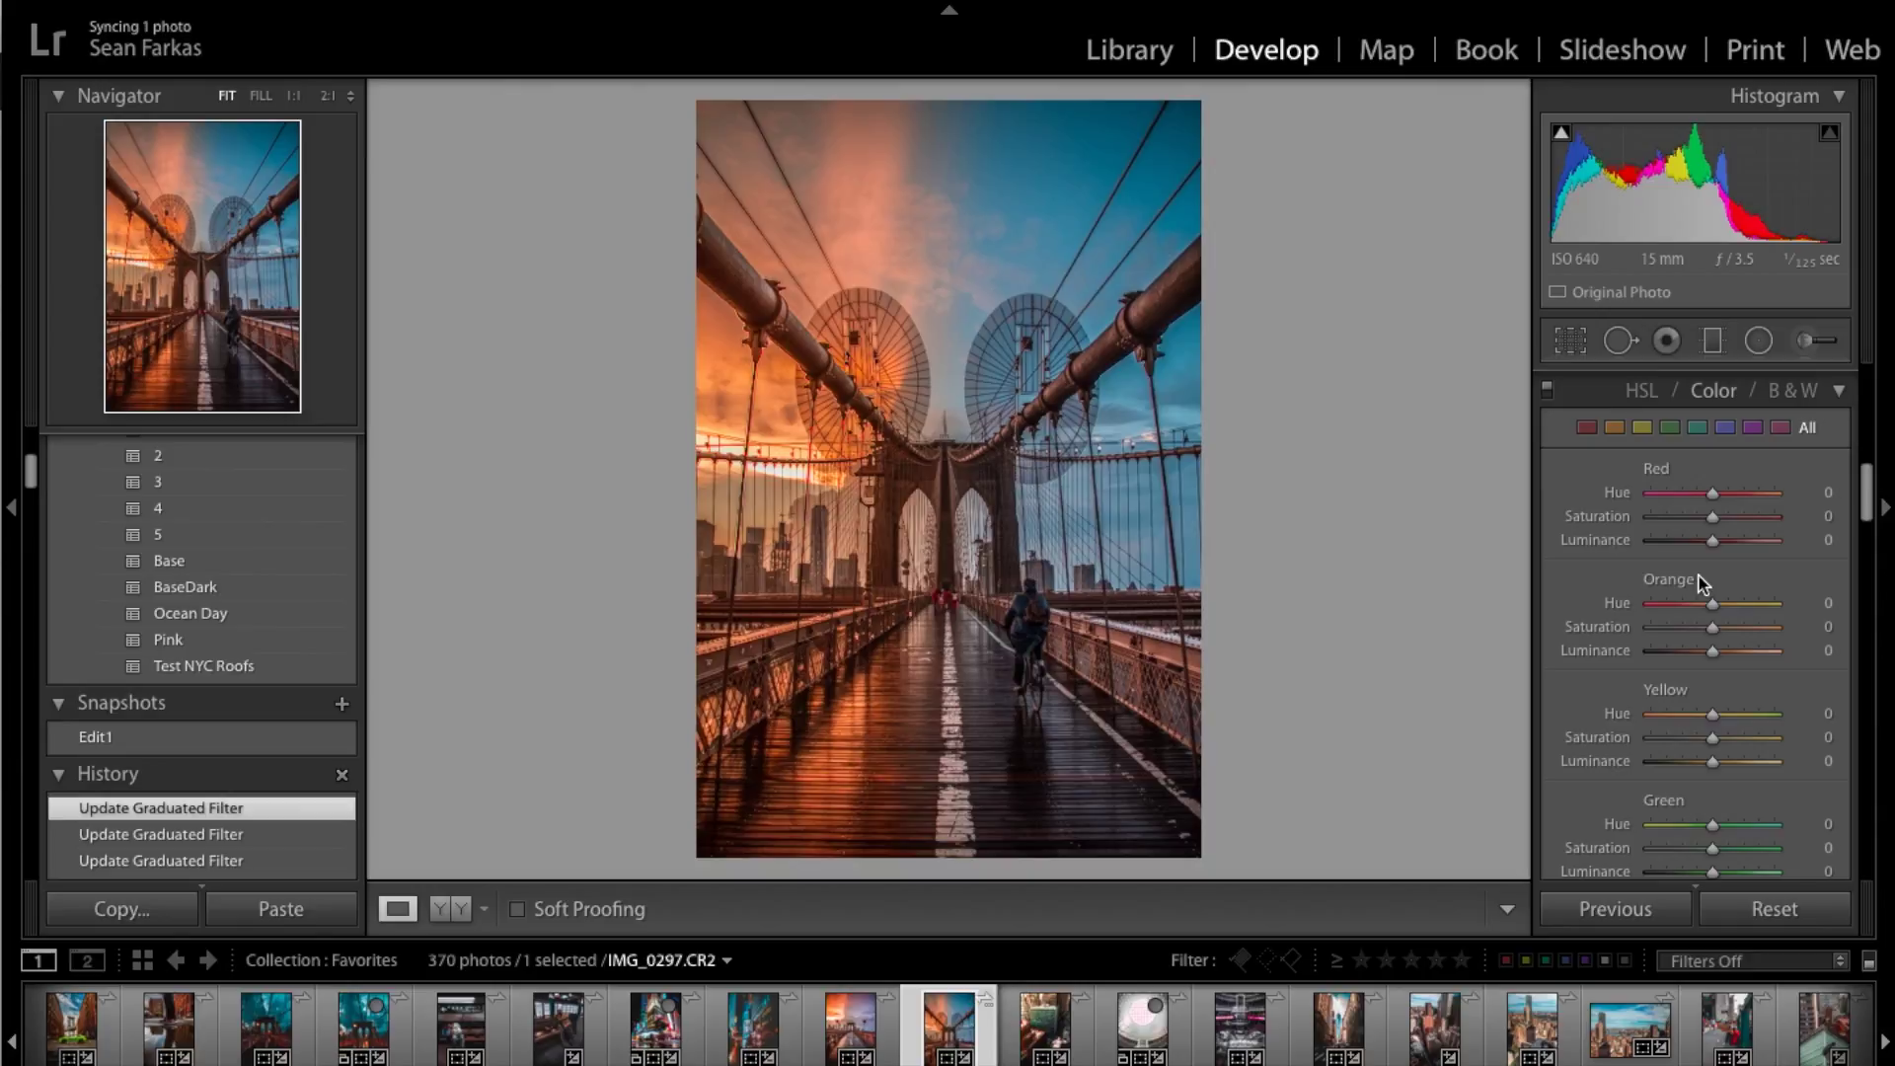
drag(1712, 520, 1726, 522)
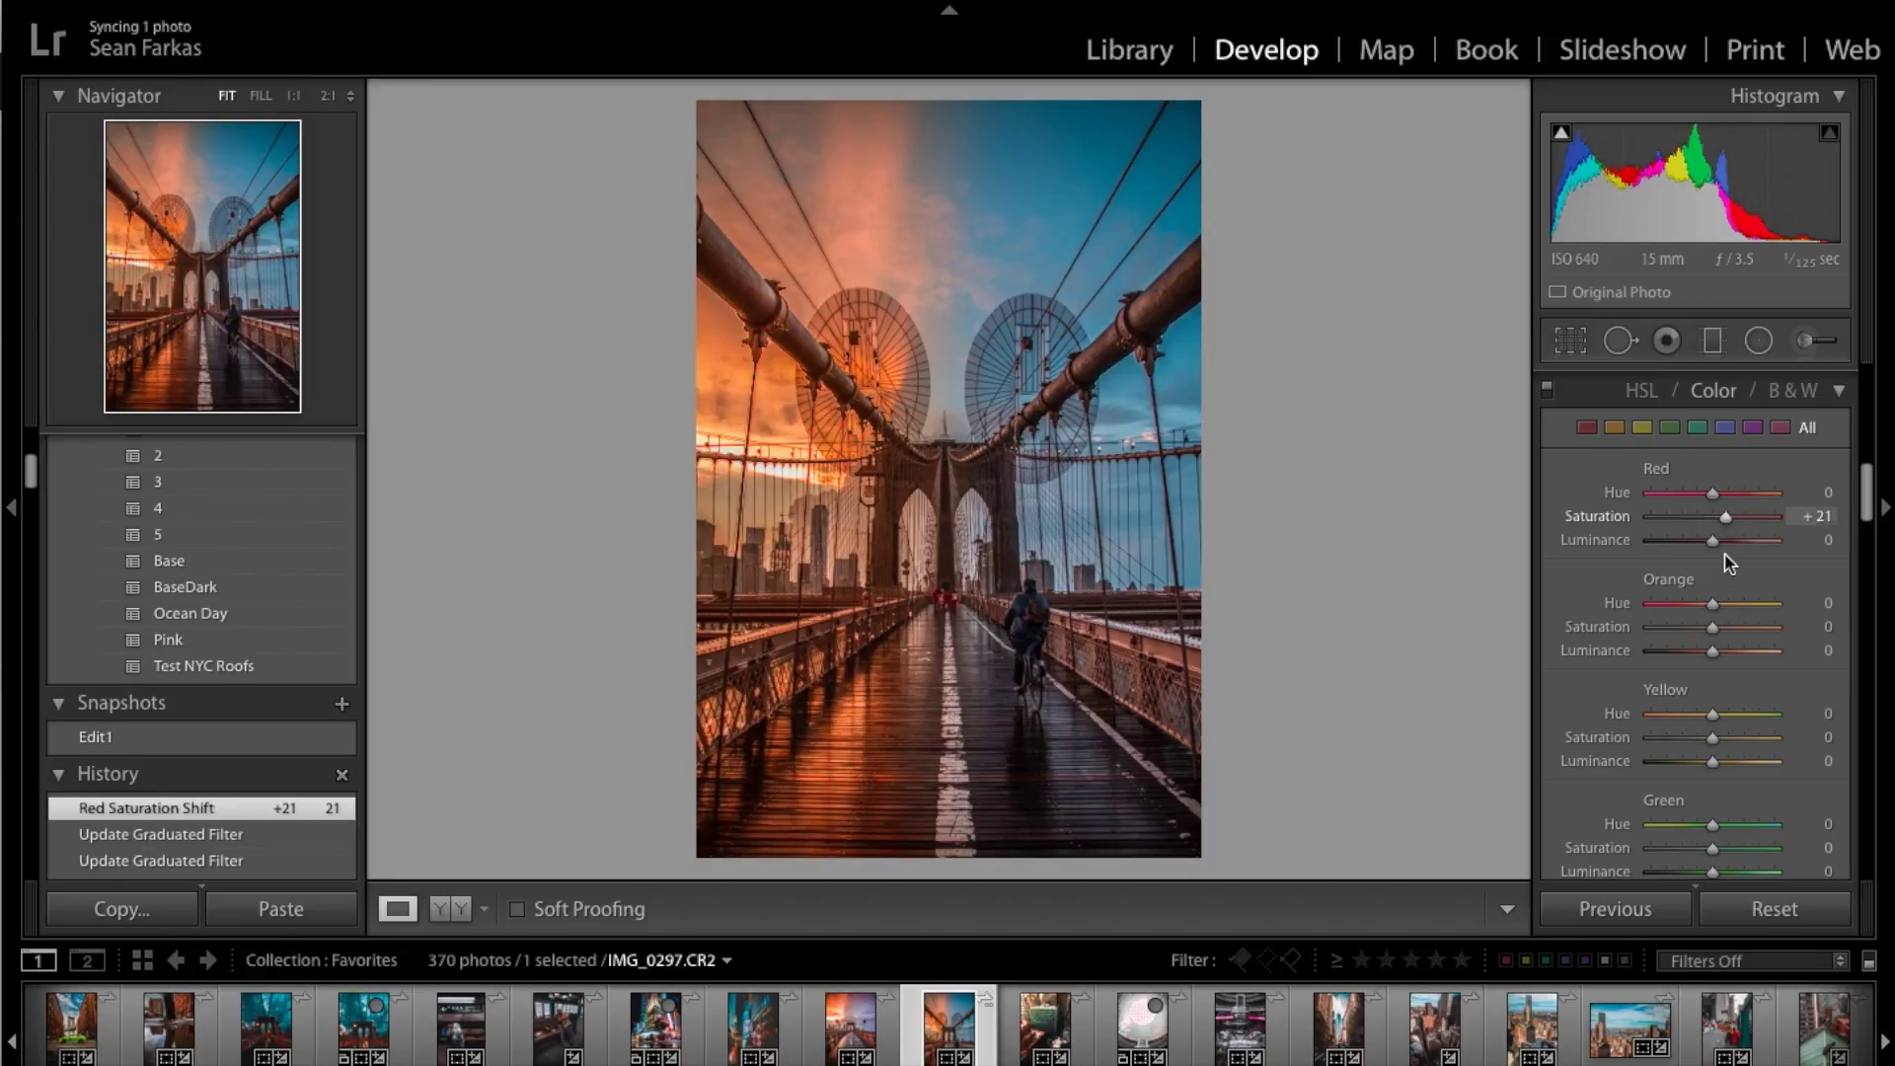
drag(1714, 627, 1716, 626)
scroll(1715, 626, down, 2)
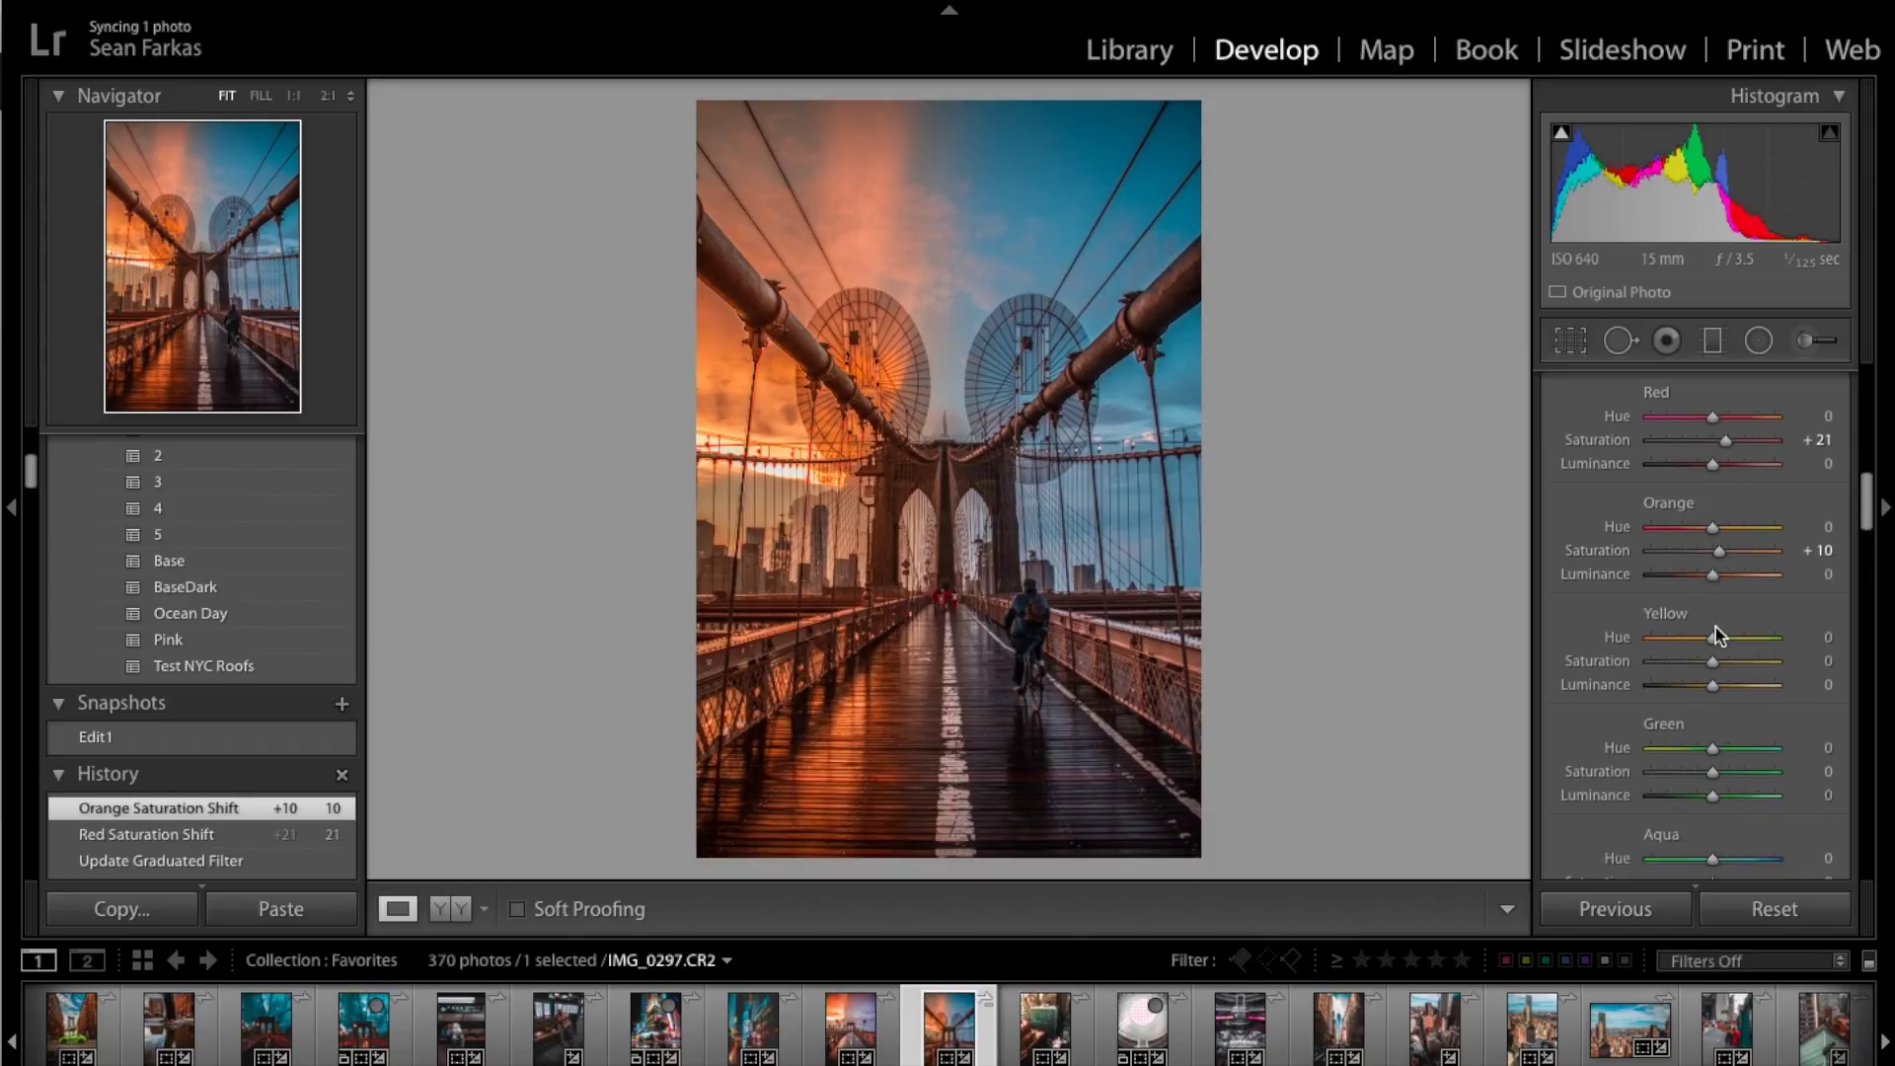
drag(1712, 658, 1704, 661)
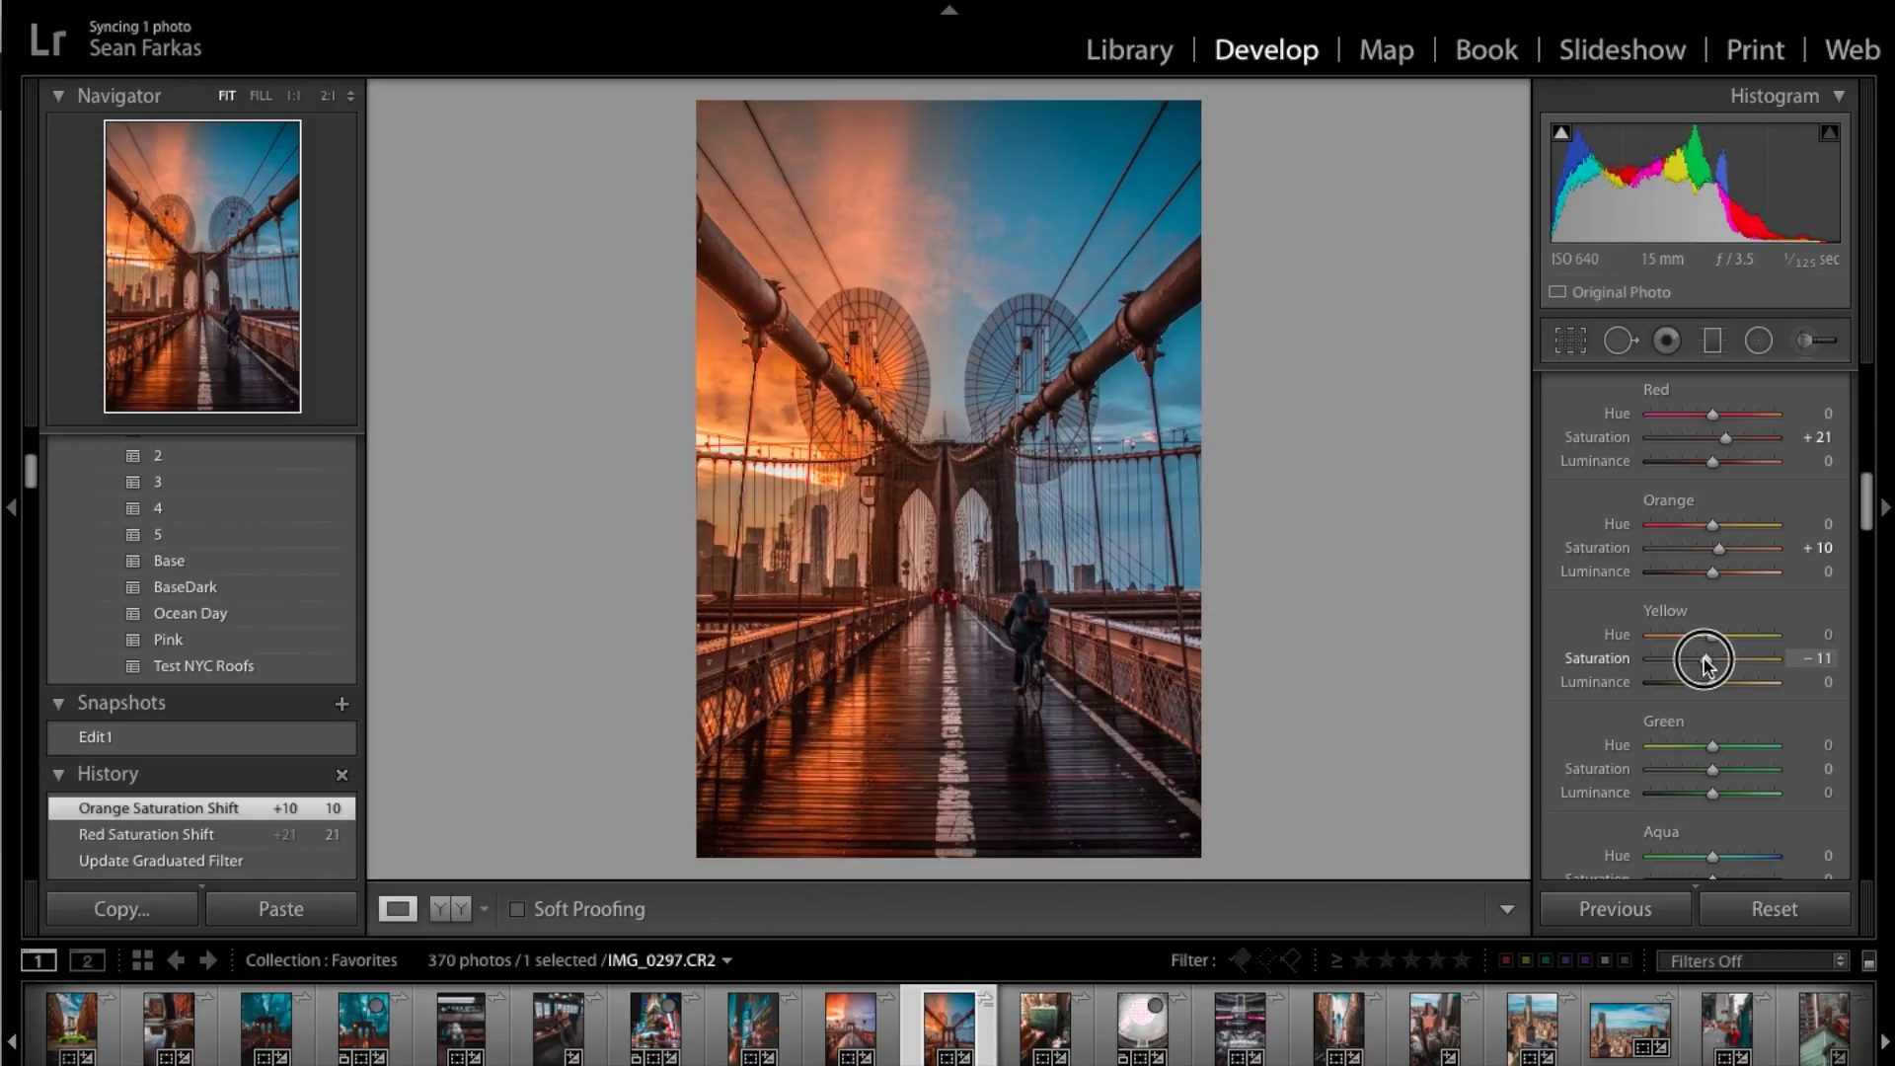
drag(1705, 664, 1700, 665)
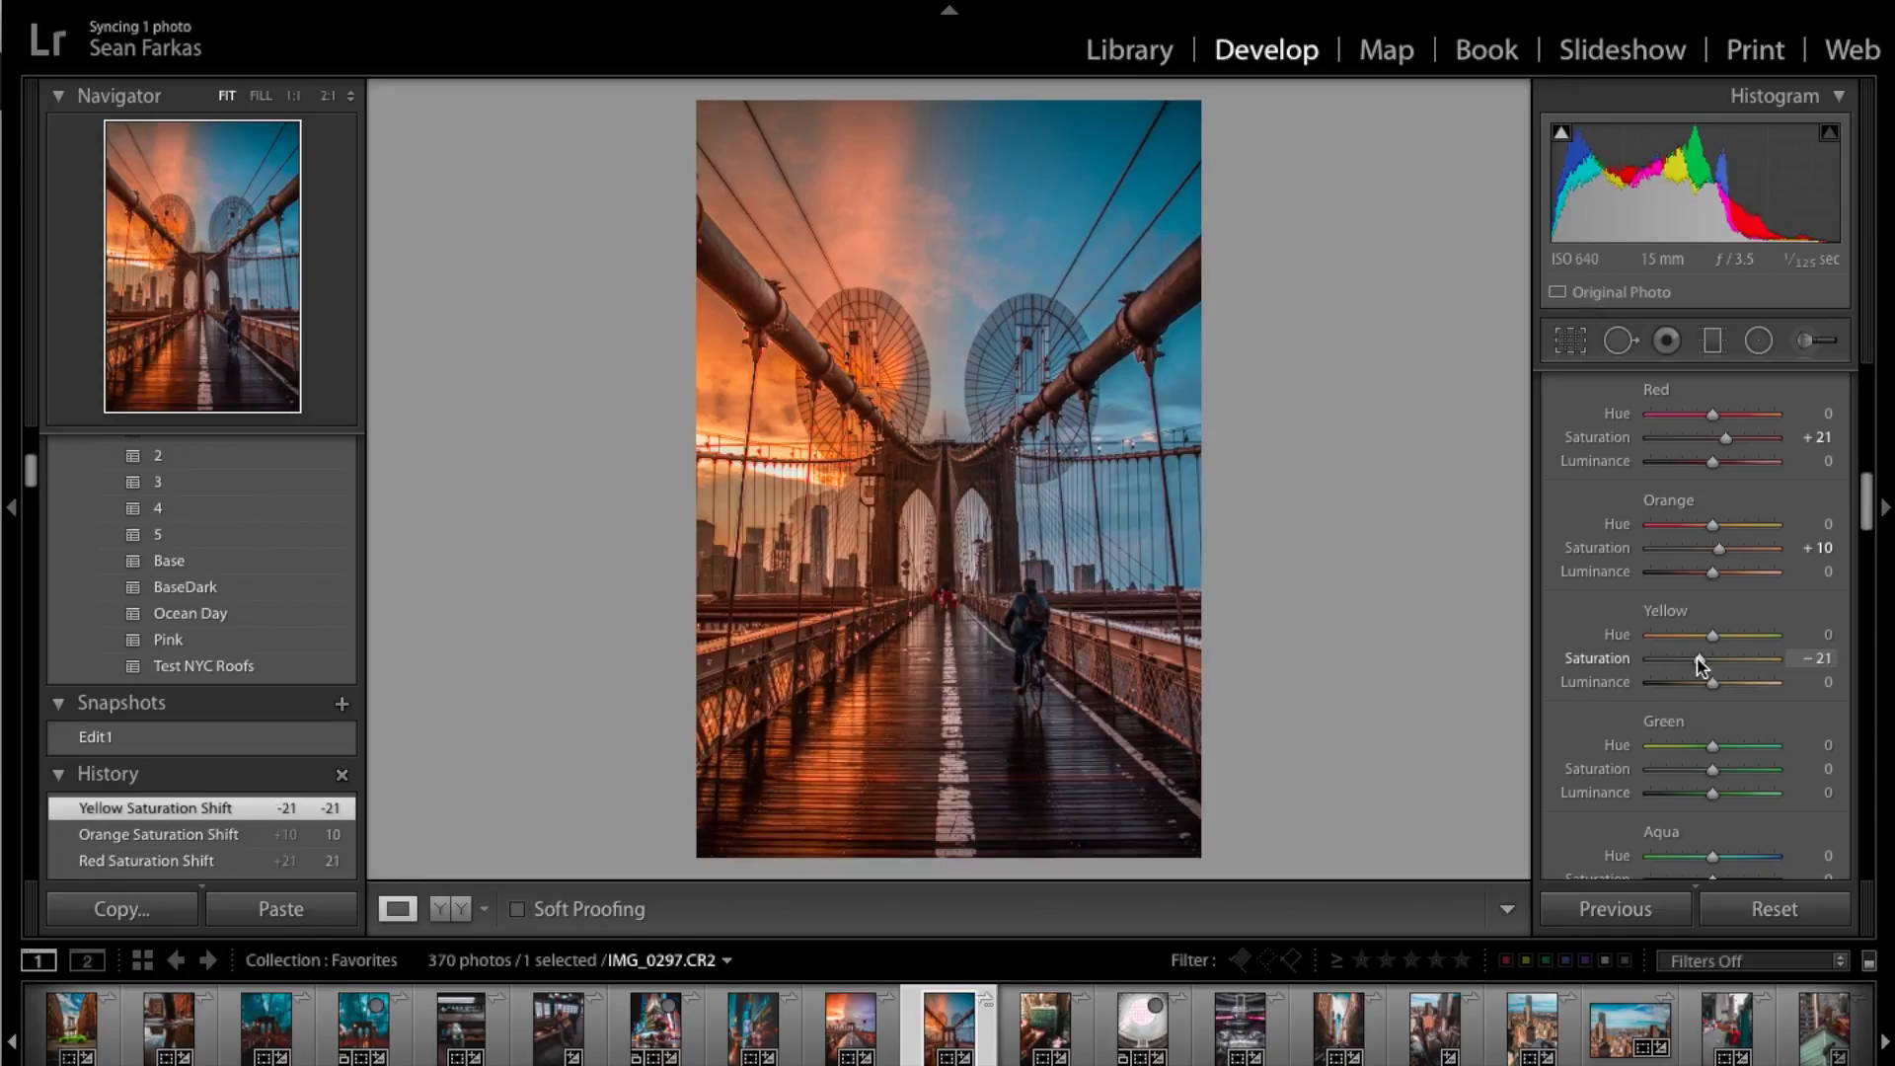
Set the Green colour adjustment's Hue to +39 and its Luminance to -39.
scroll(1700, 661, down, 3)
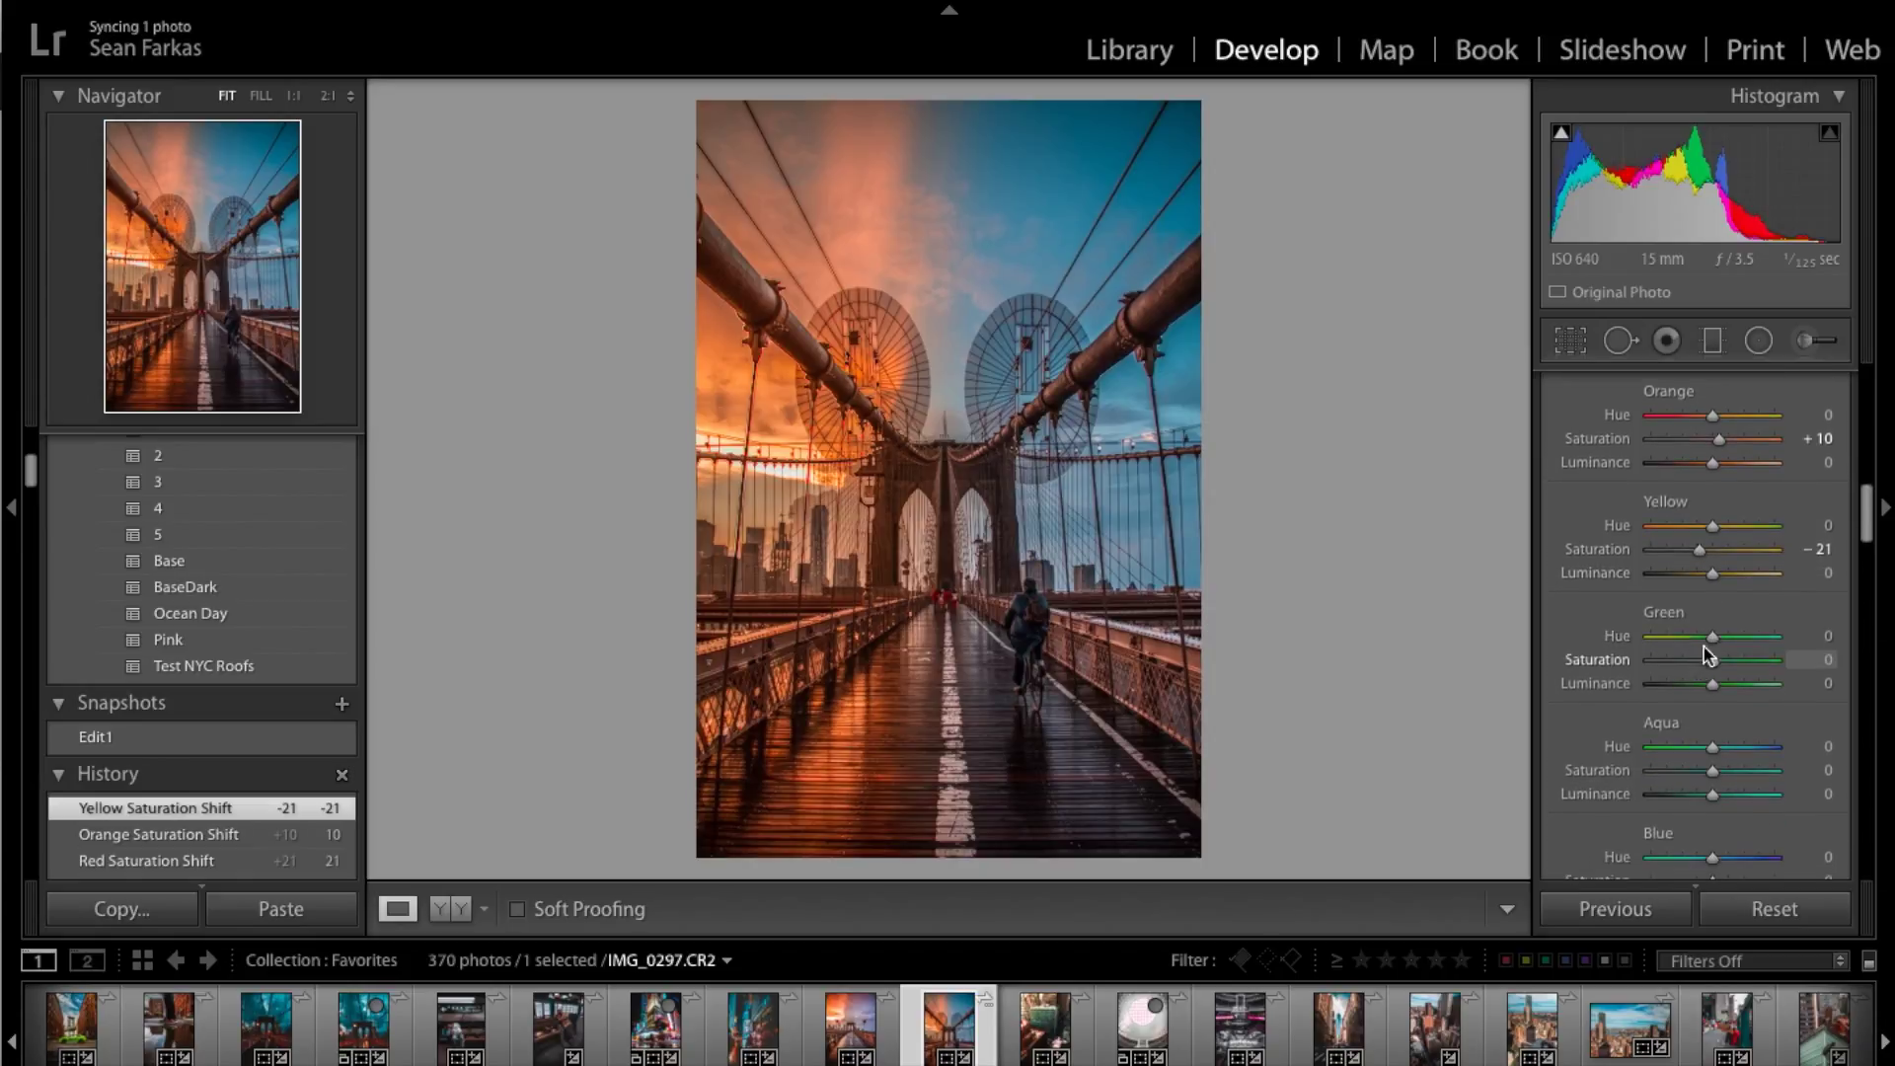
drag(1715, 638, 1692, 691)
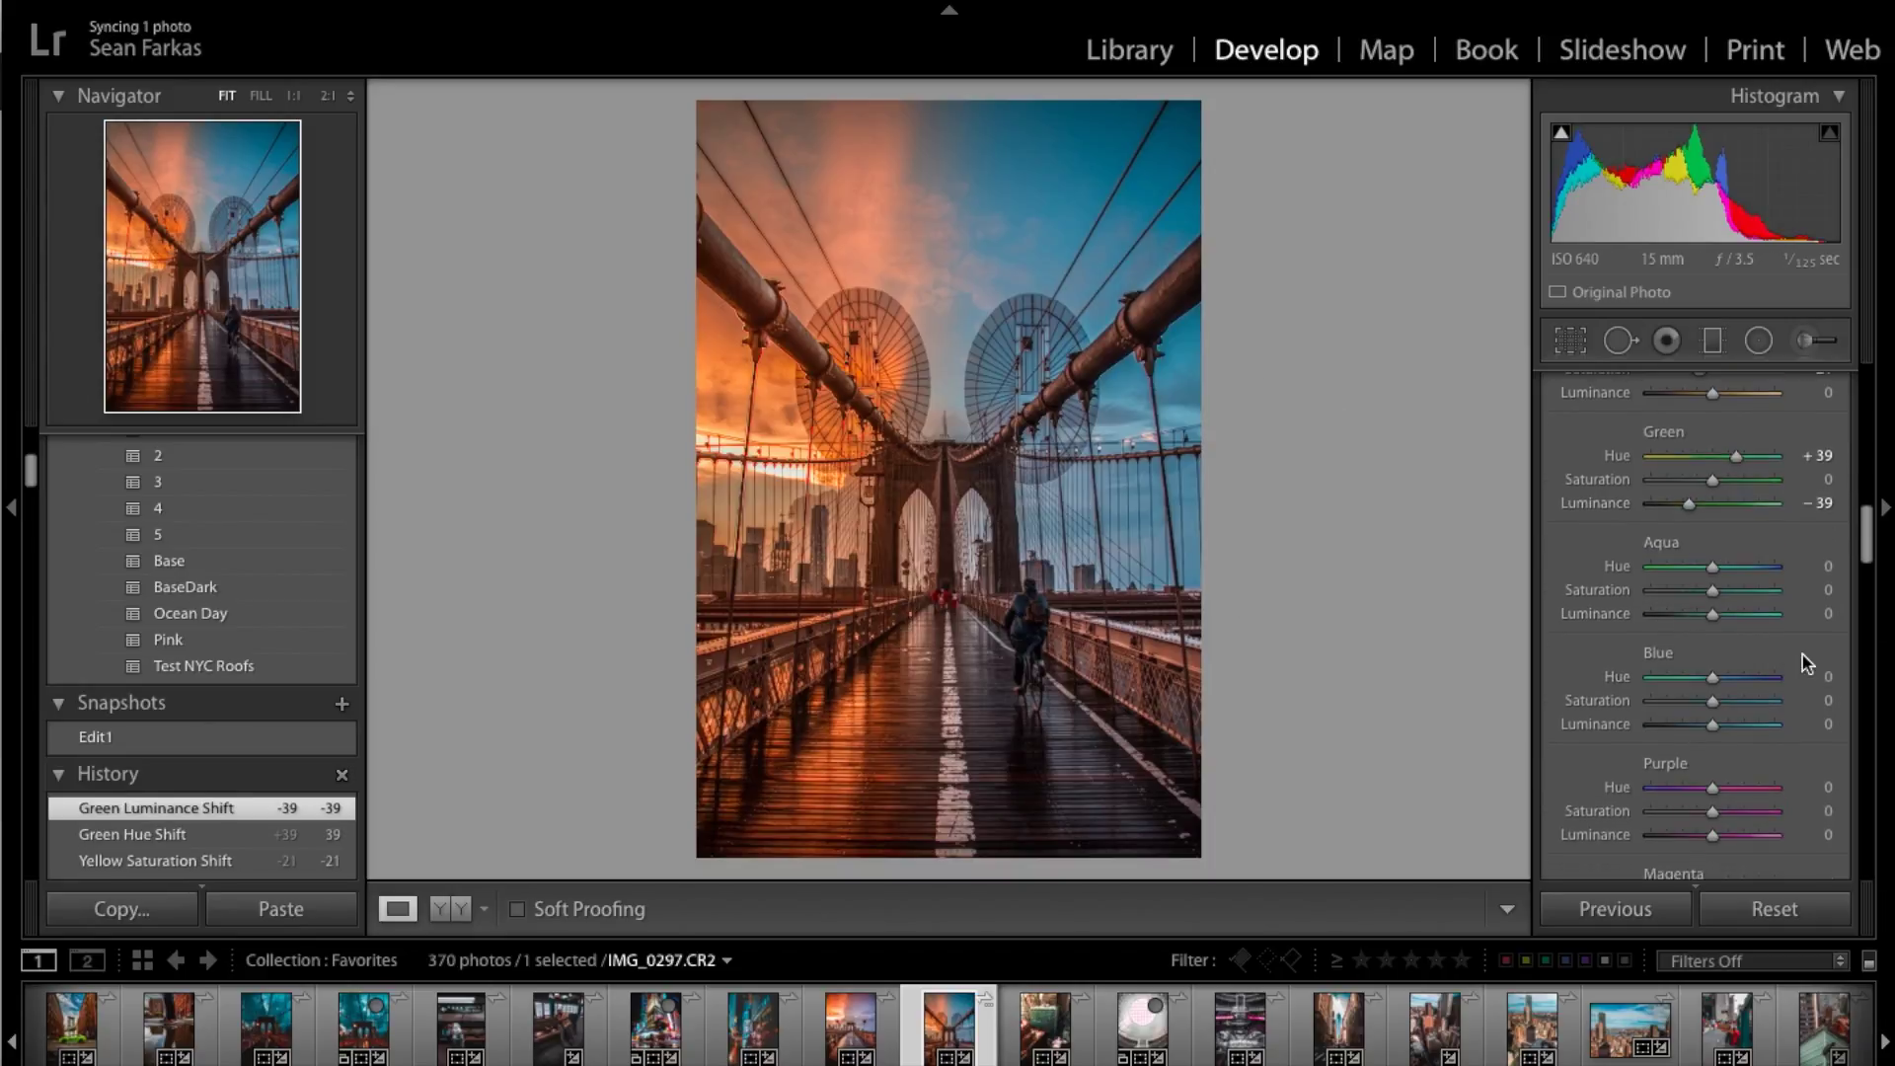
scroll(1719, 768, down, 4)
scroll(1721, 768, down, 8)
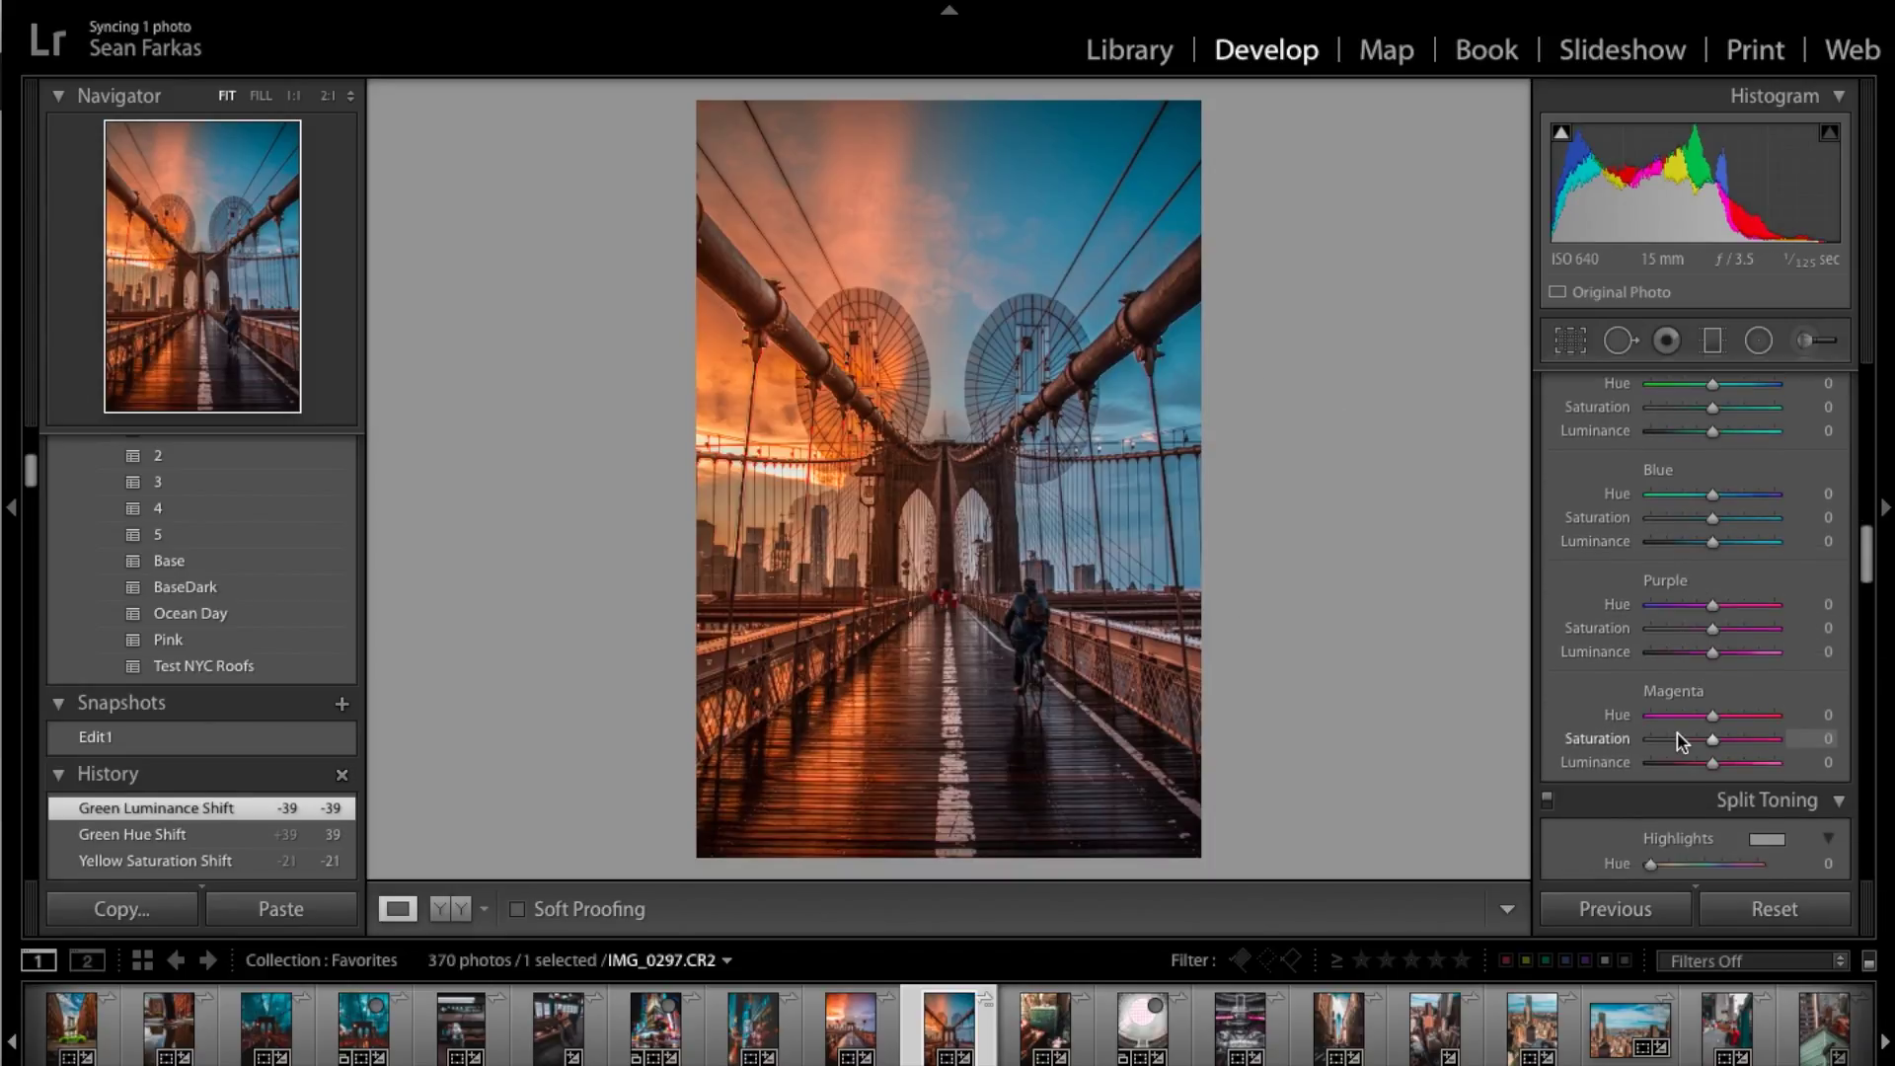
scroll(1681, 742, down, 3)
Add a horizontal graduated filter at the skyline covering the upper part of the photo, and widen its transition down to the walkway railing.
scroll(1681, 743, up, 20)
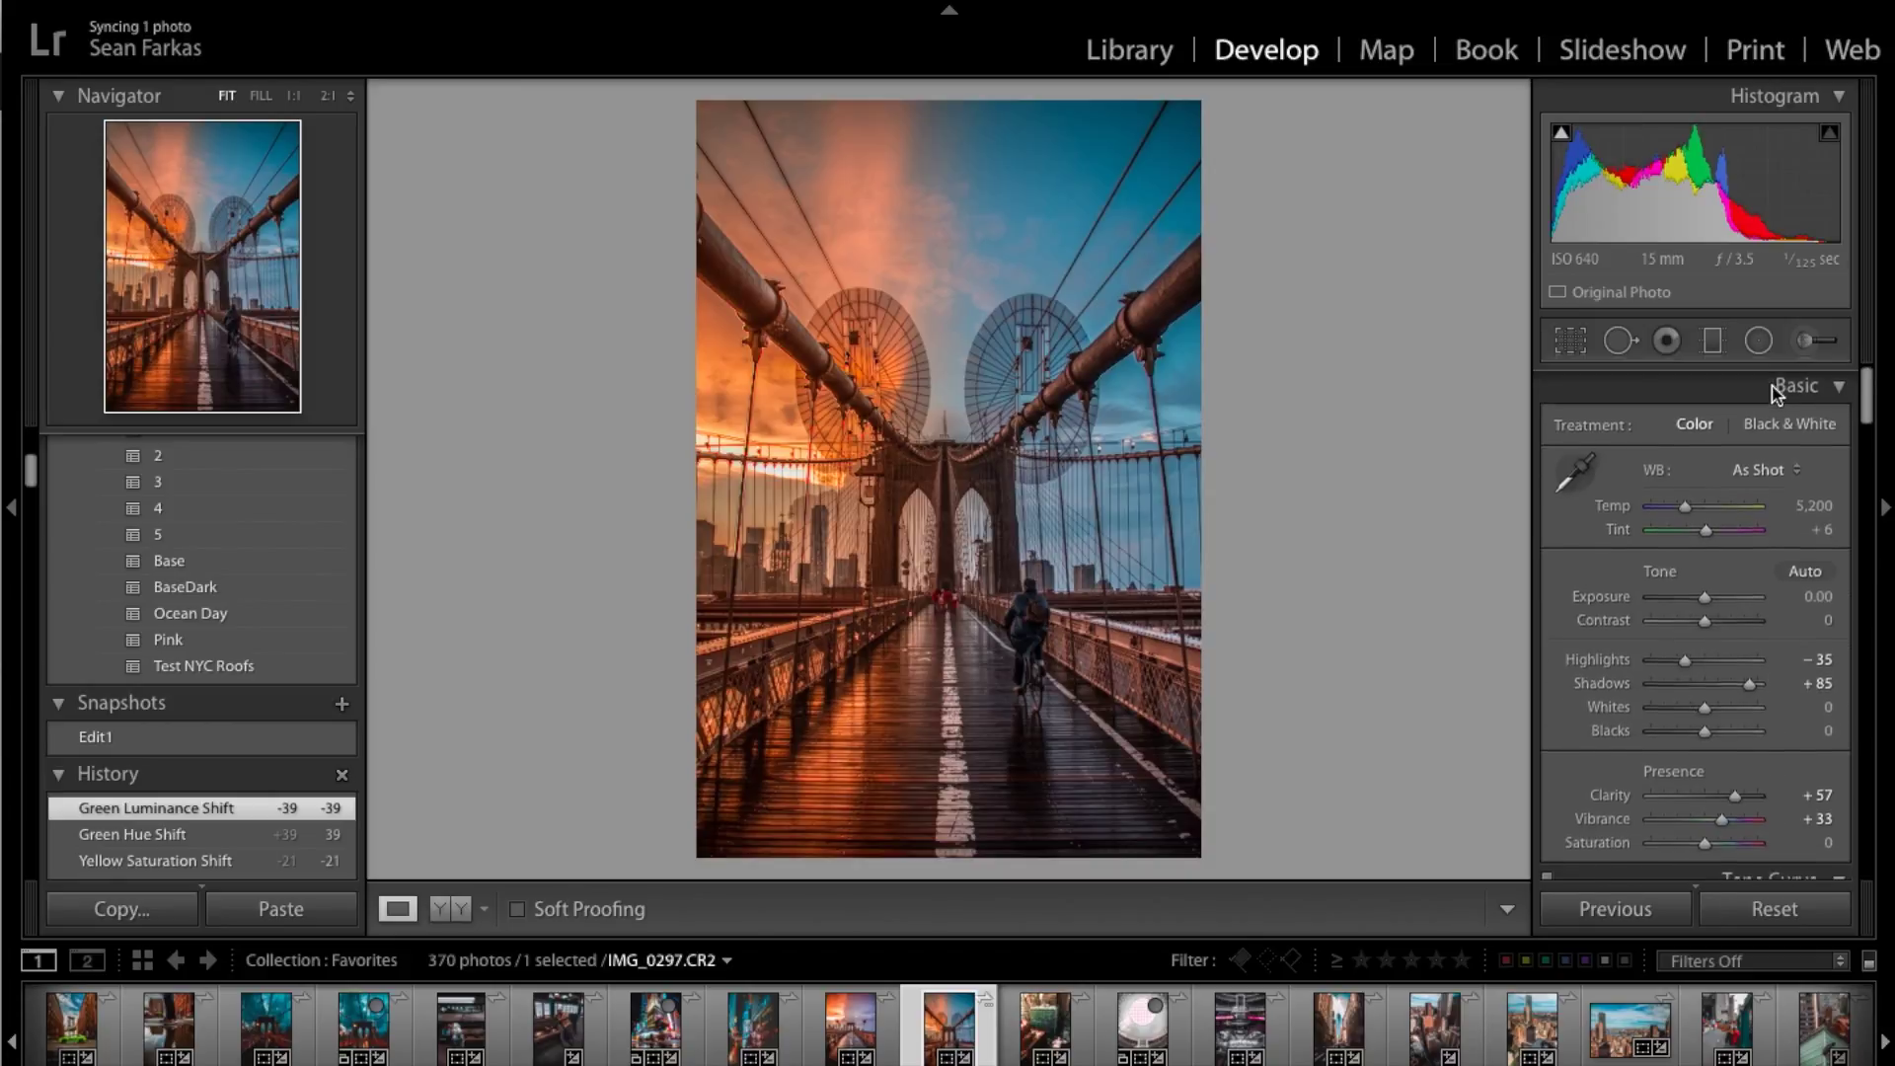
click(1715, 343)
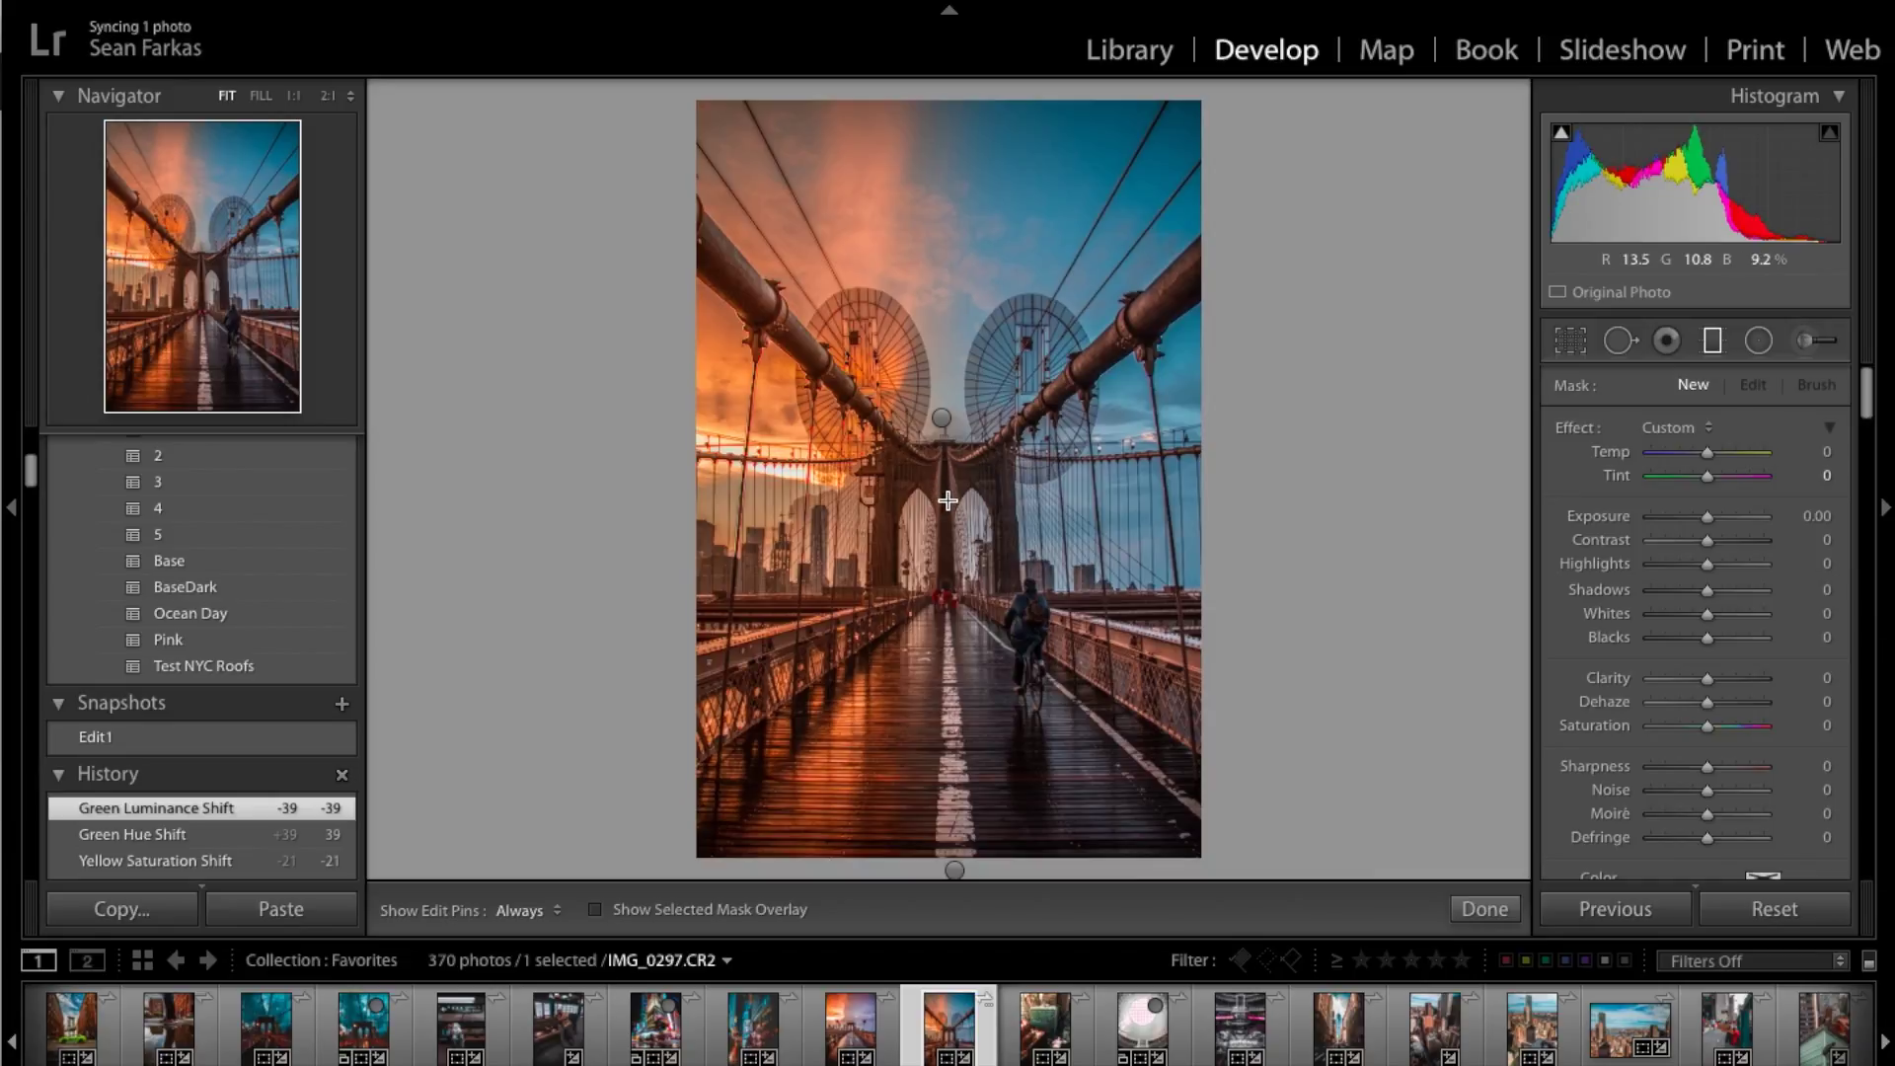
scroll(1728, 686, down, 5)
scroll(1728, 686, up, 5)
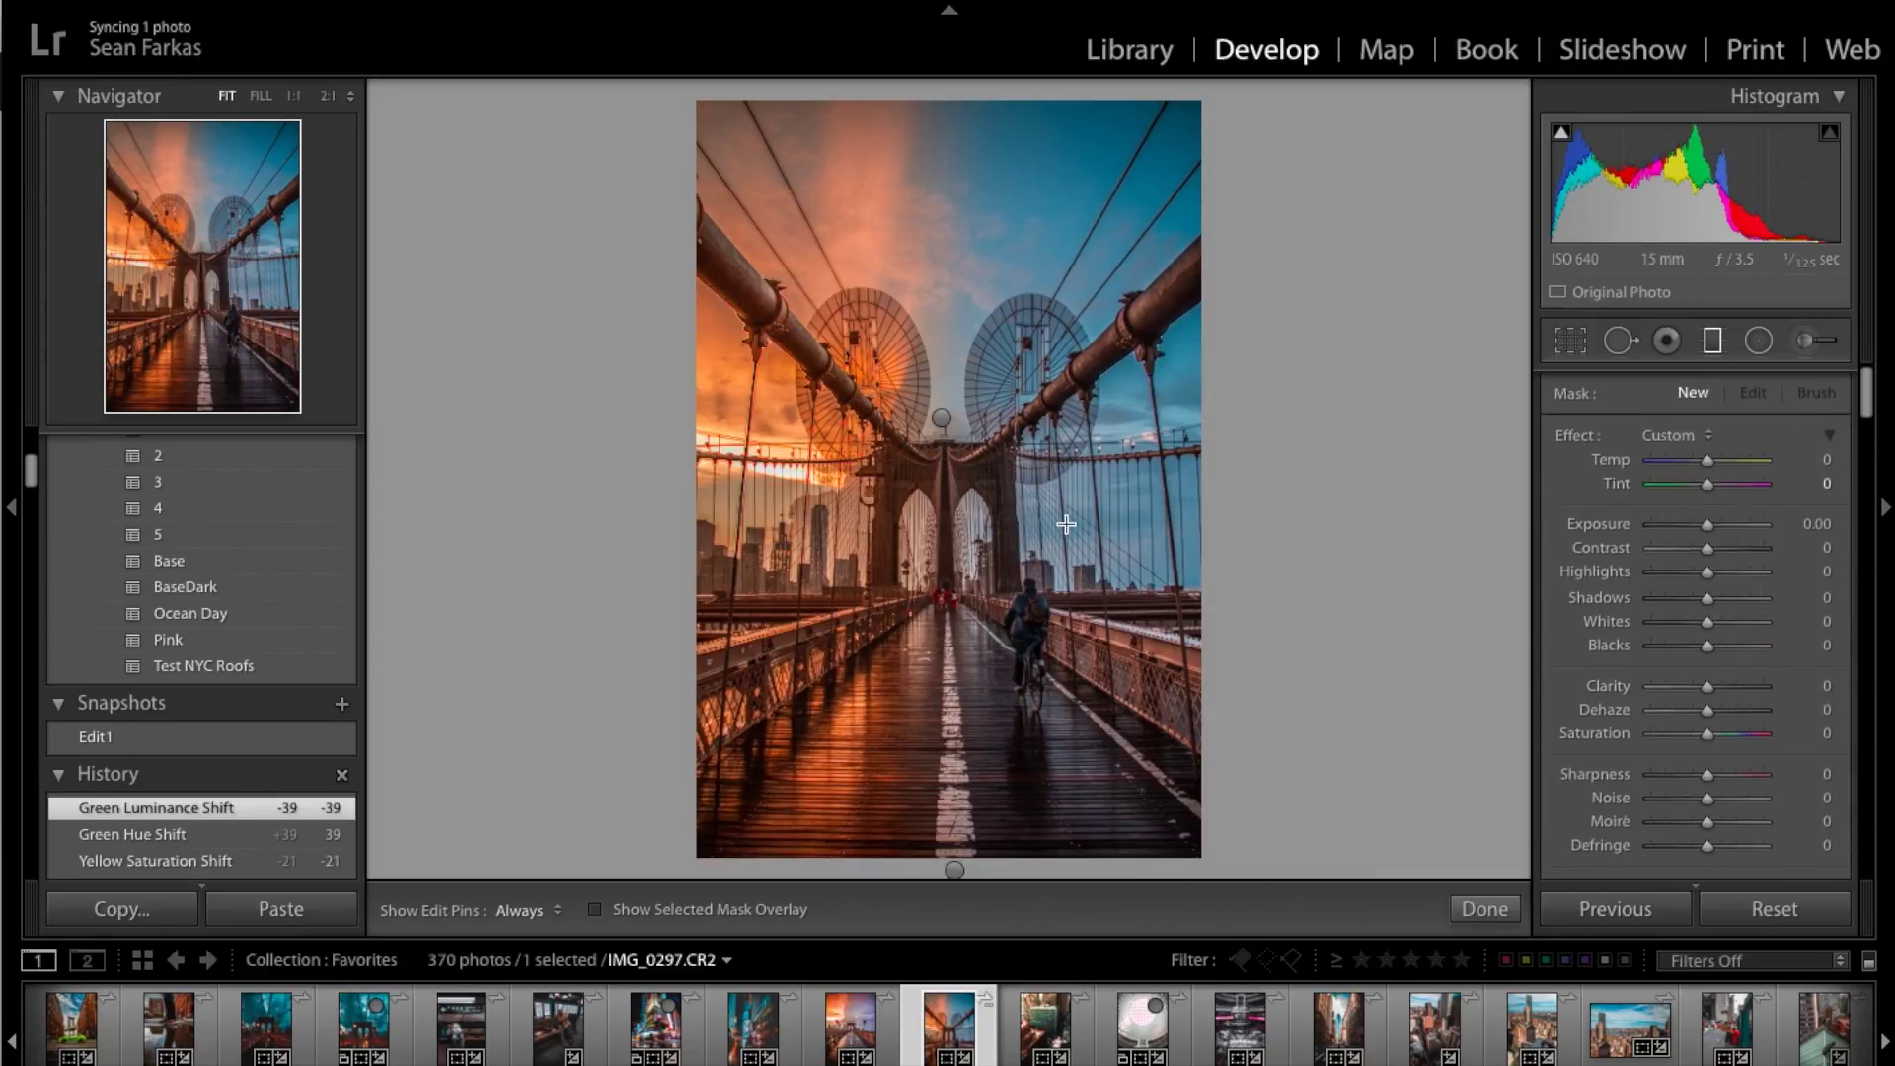
drag(948, 509, 947, 559)
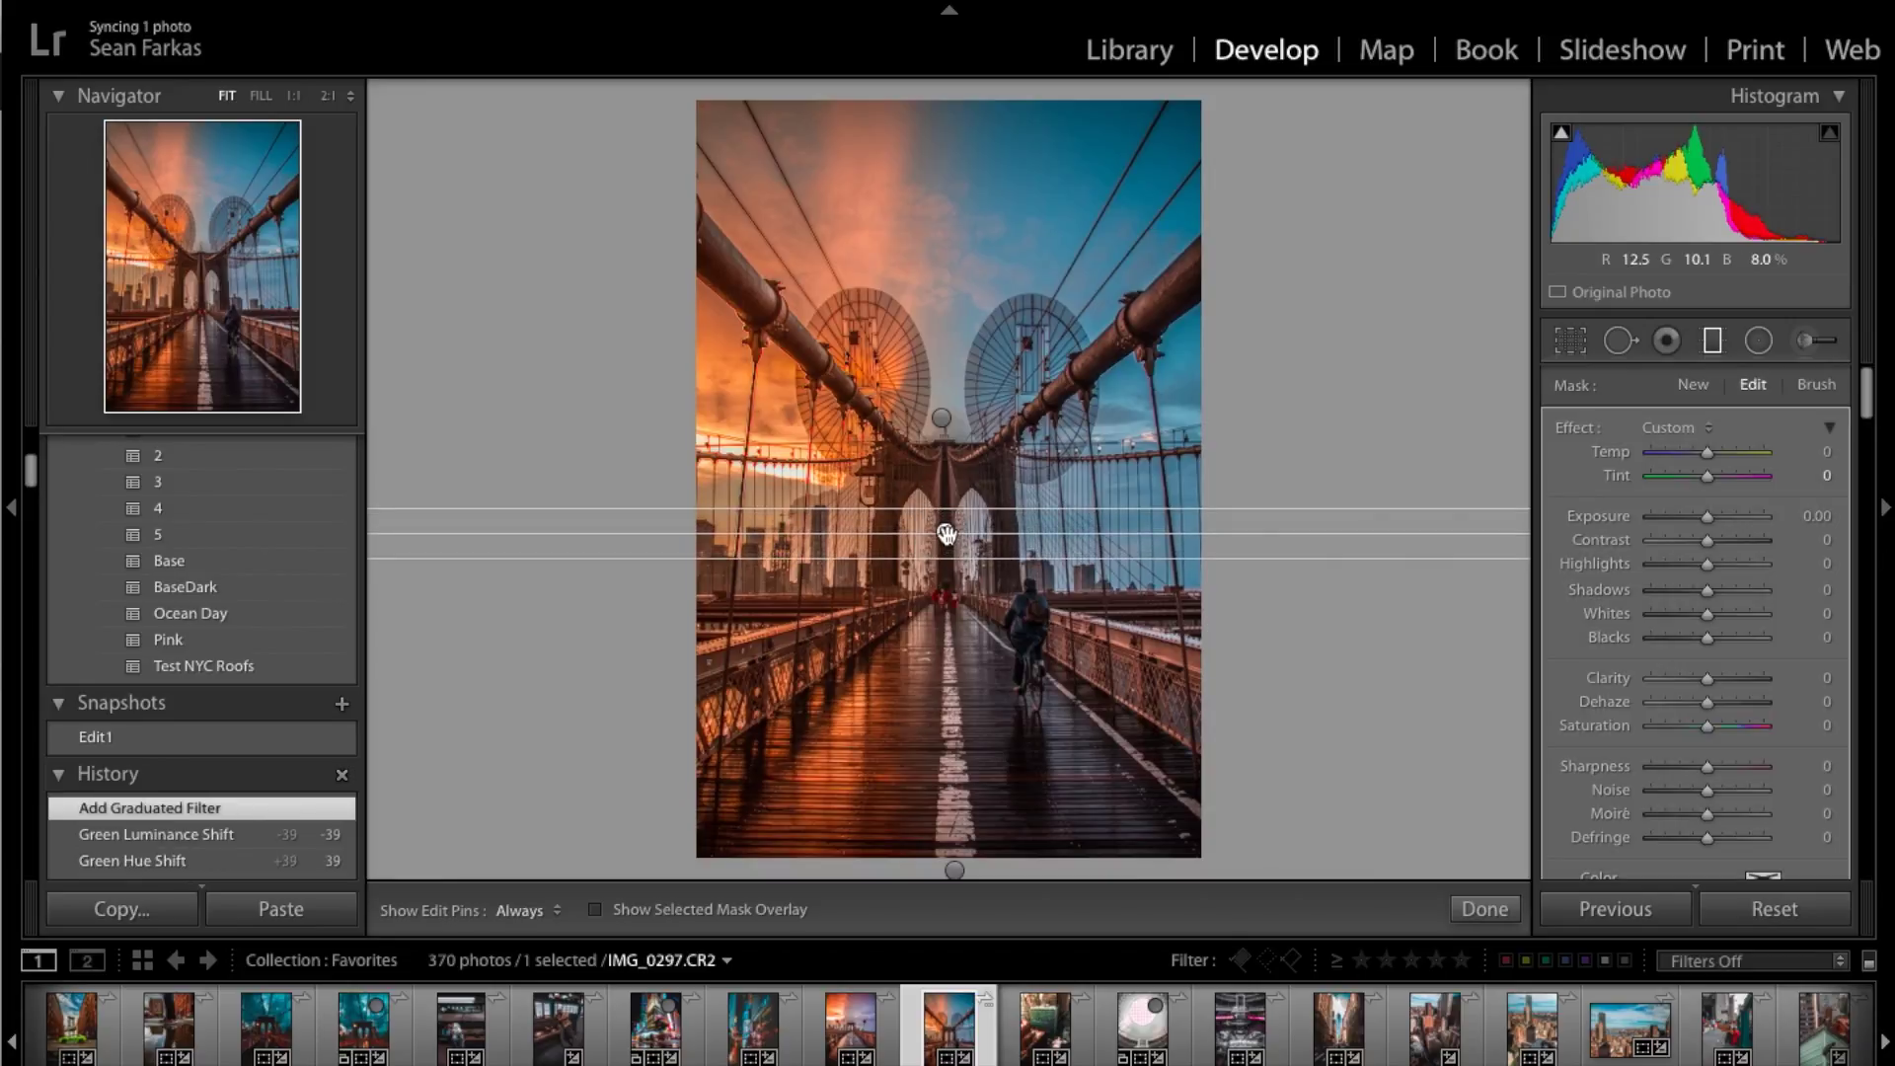
mouse_move(945, 534)
mouse_move(945, 534)
mouse_down()
mouse_move(948, 593)
mouse_move(946, 552)
mouse_up()
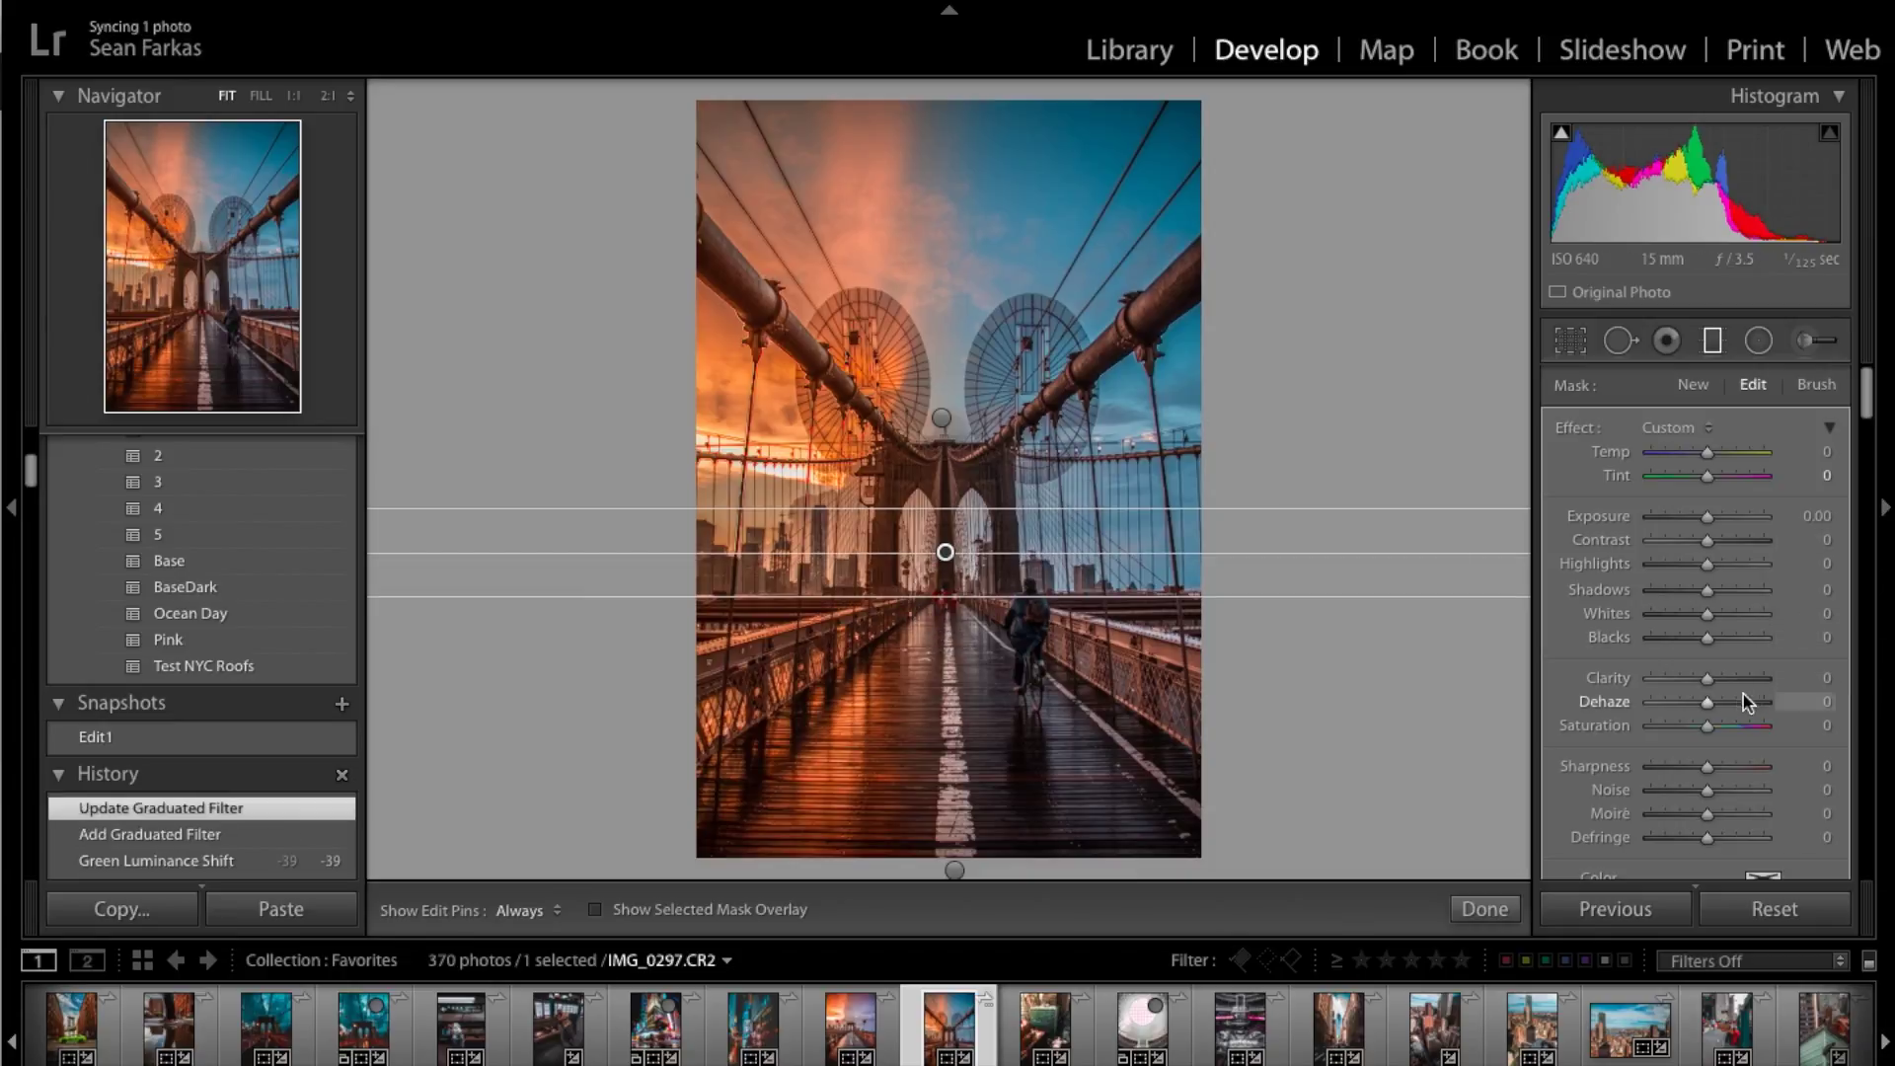
Set the horizontal graduated filter's Dehaze to 20, finish editing it, and compare the photo side by side with its original.
drag(1708, 698, 1720, 702)
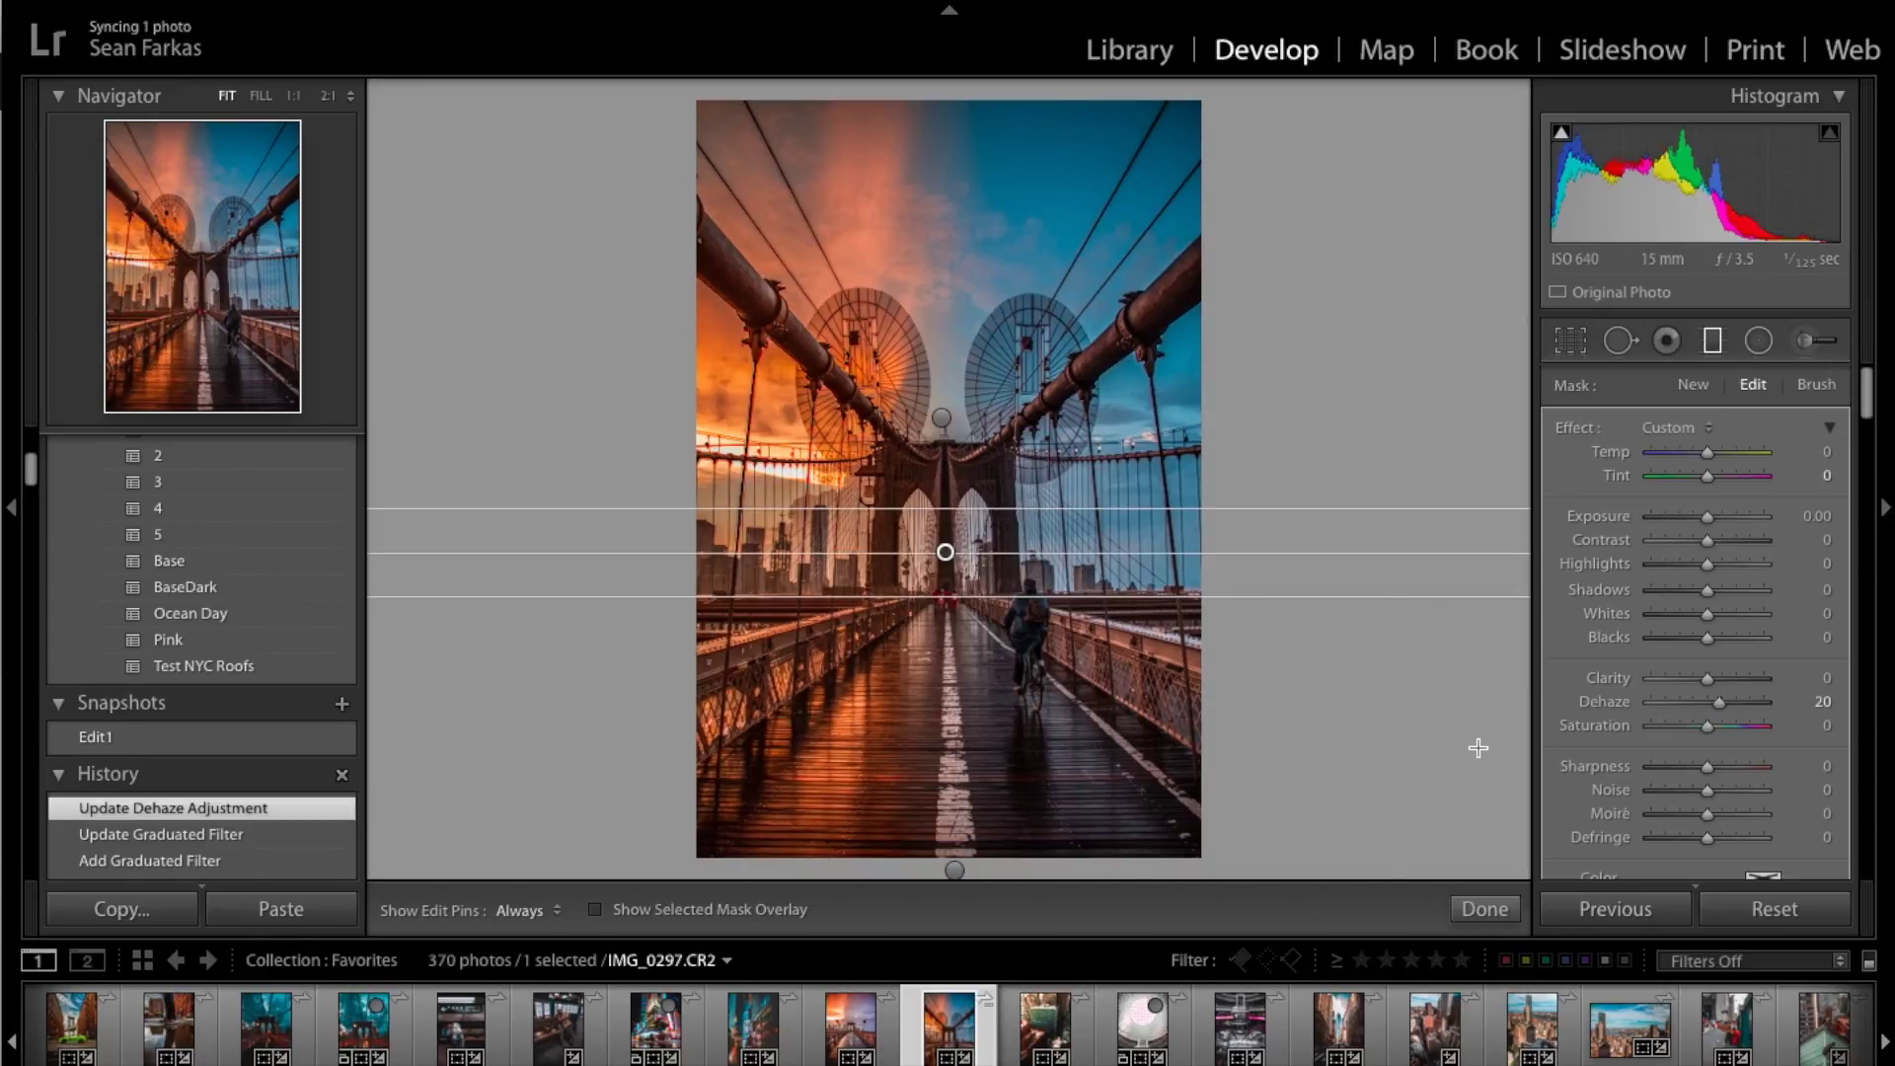
click(1484, 910)
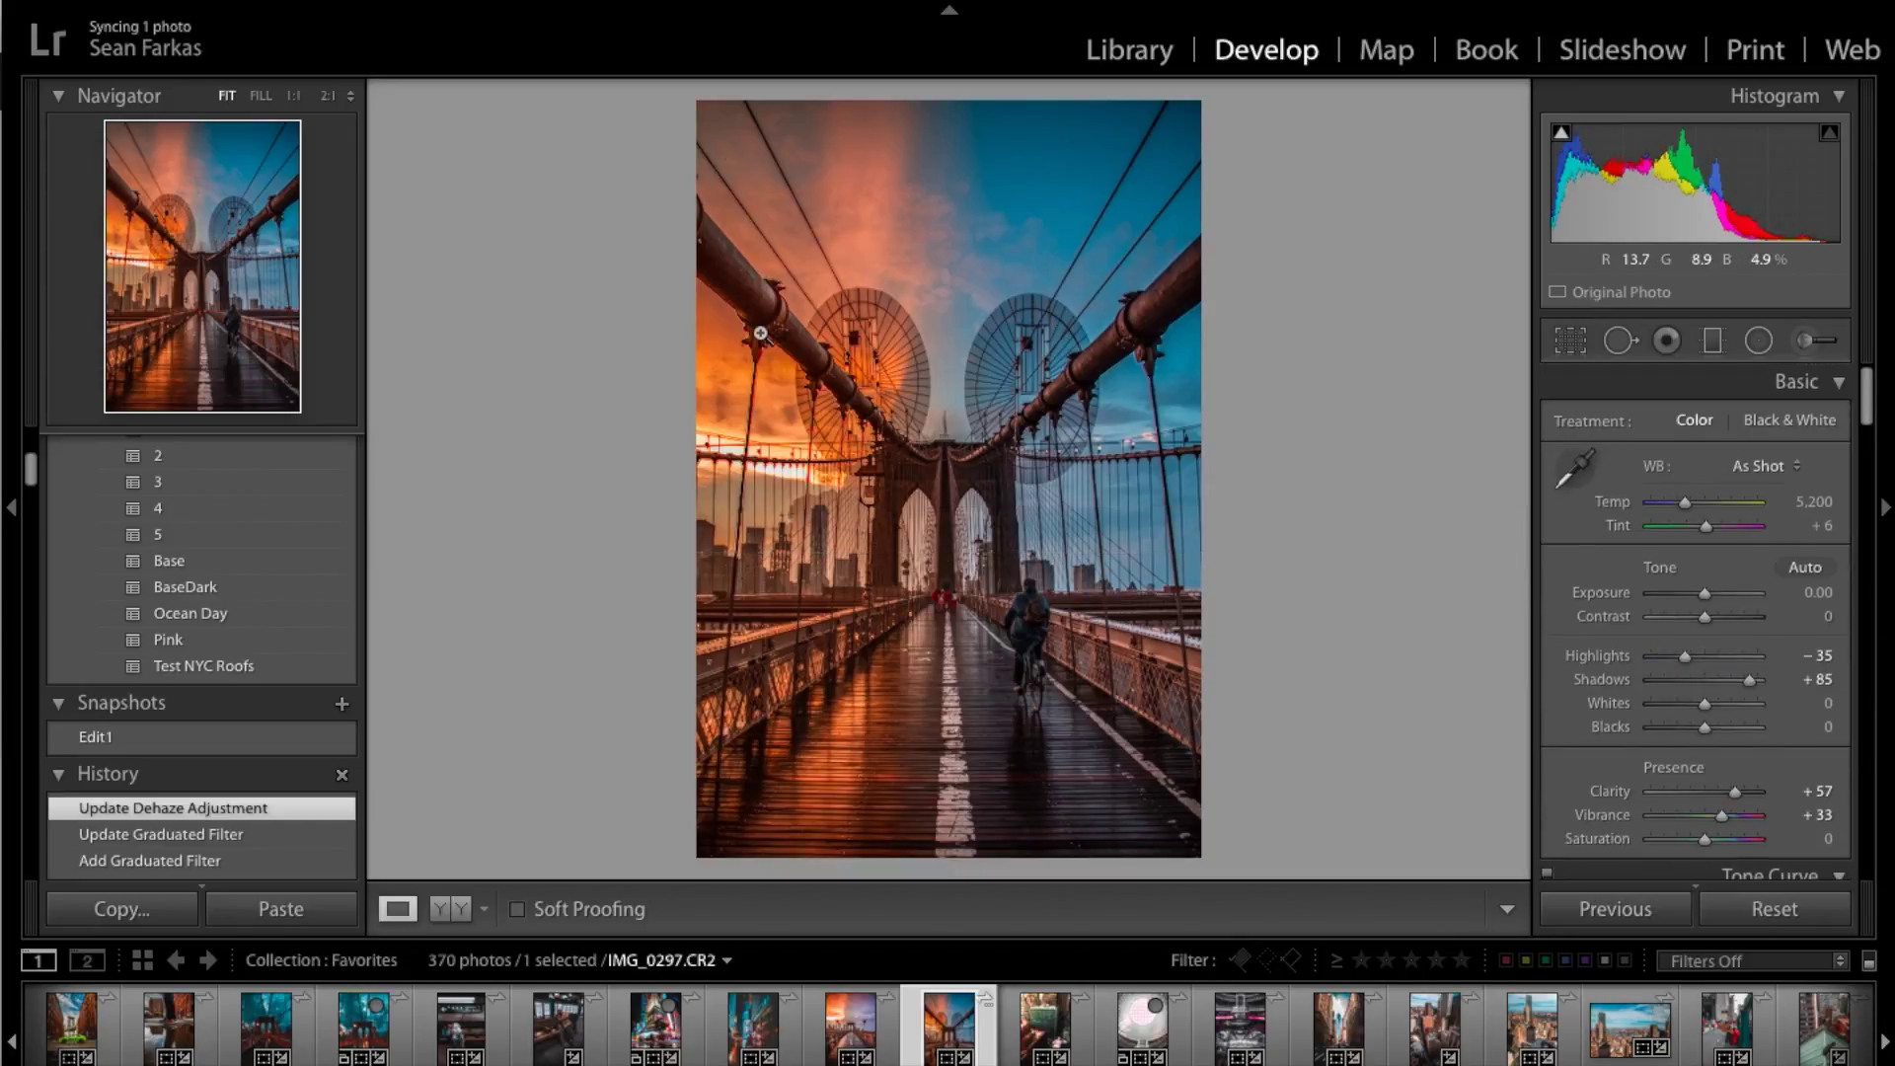
click(440, 910)
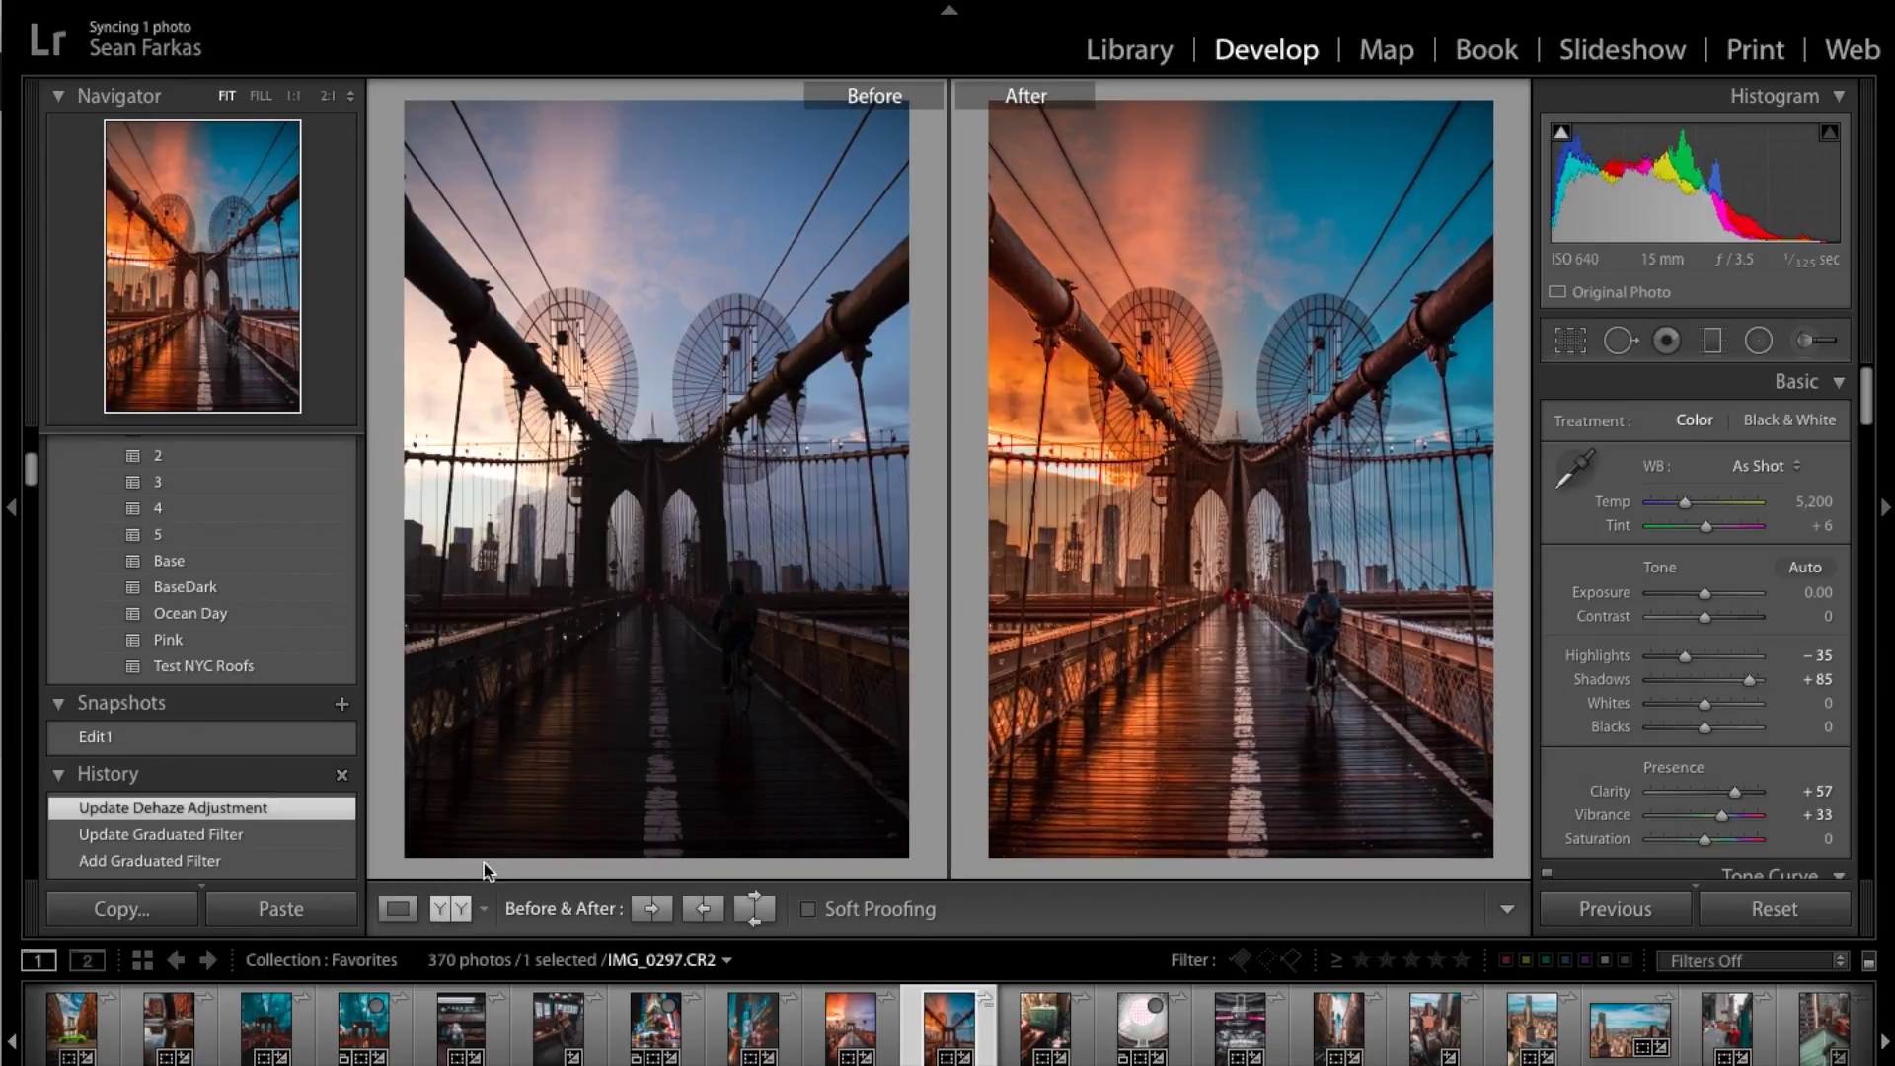
click(398, 908)
Shape the RGB tone curve into a gentle S with a slightly lifted black point, lowered darker midtones and raised highlights.
scroll(1698, 619, down, 5)
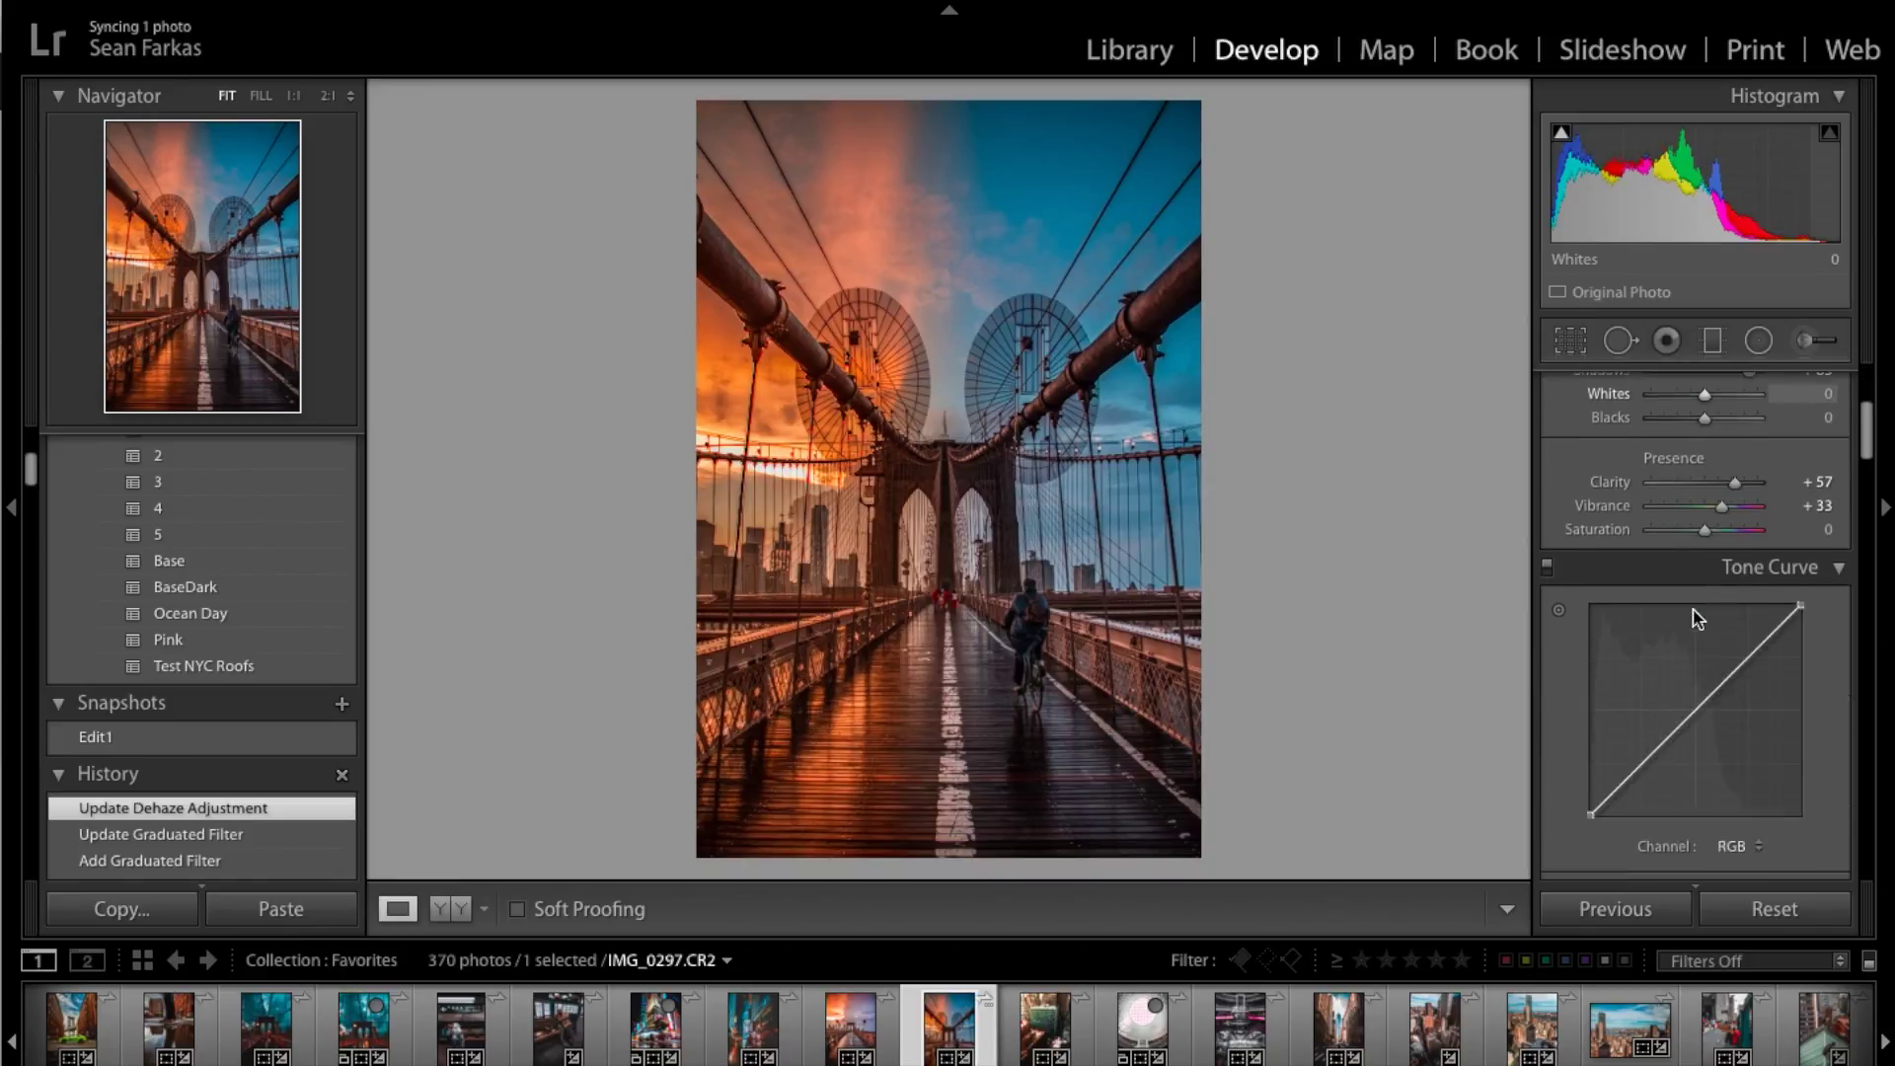
scroll(1696, 615, down, 2)
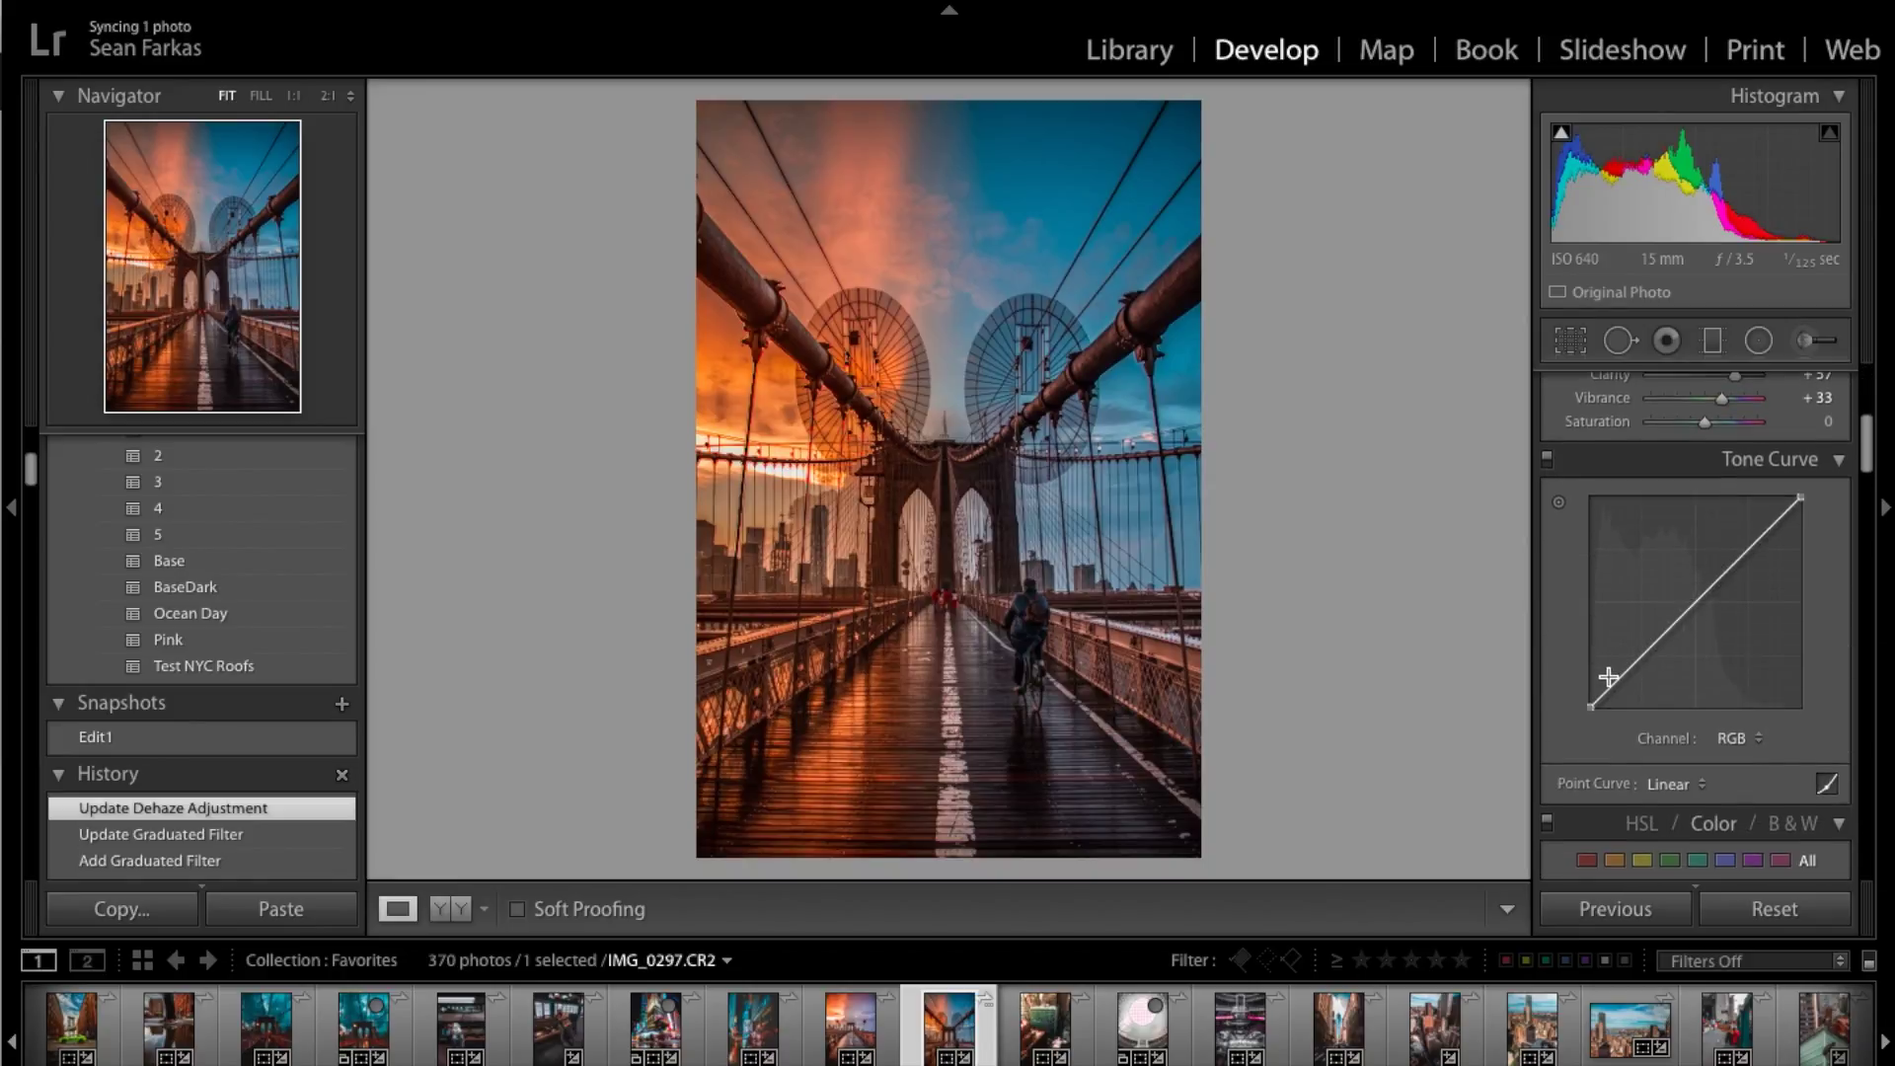
drag(1590, 704, 1592, 699)
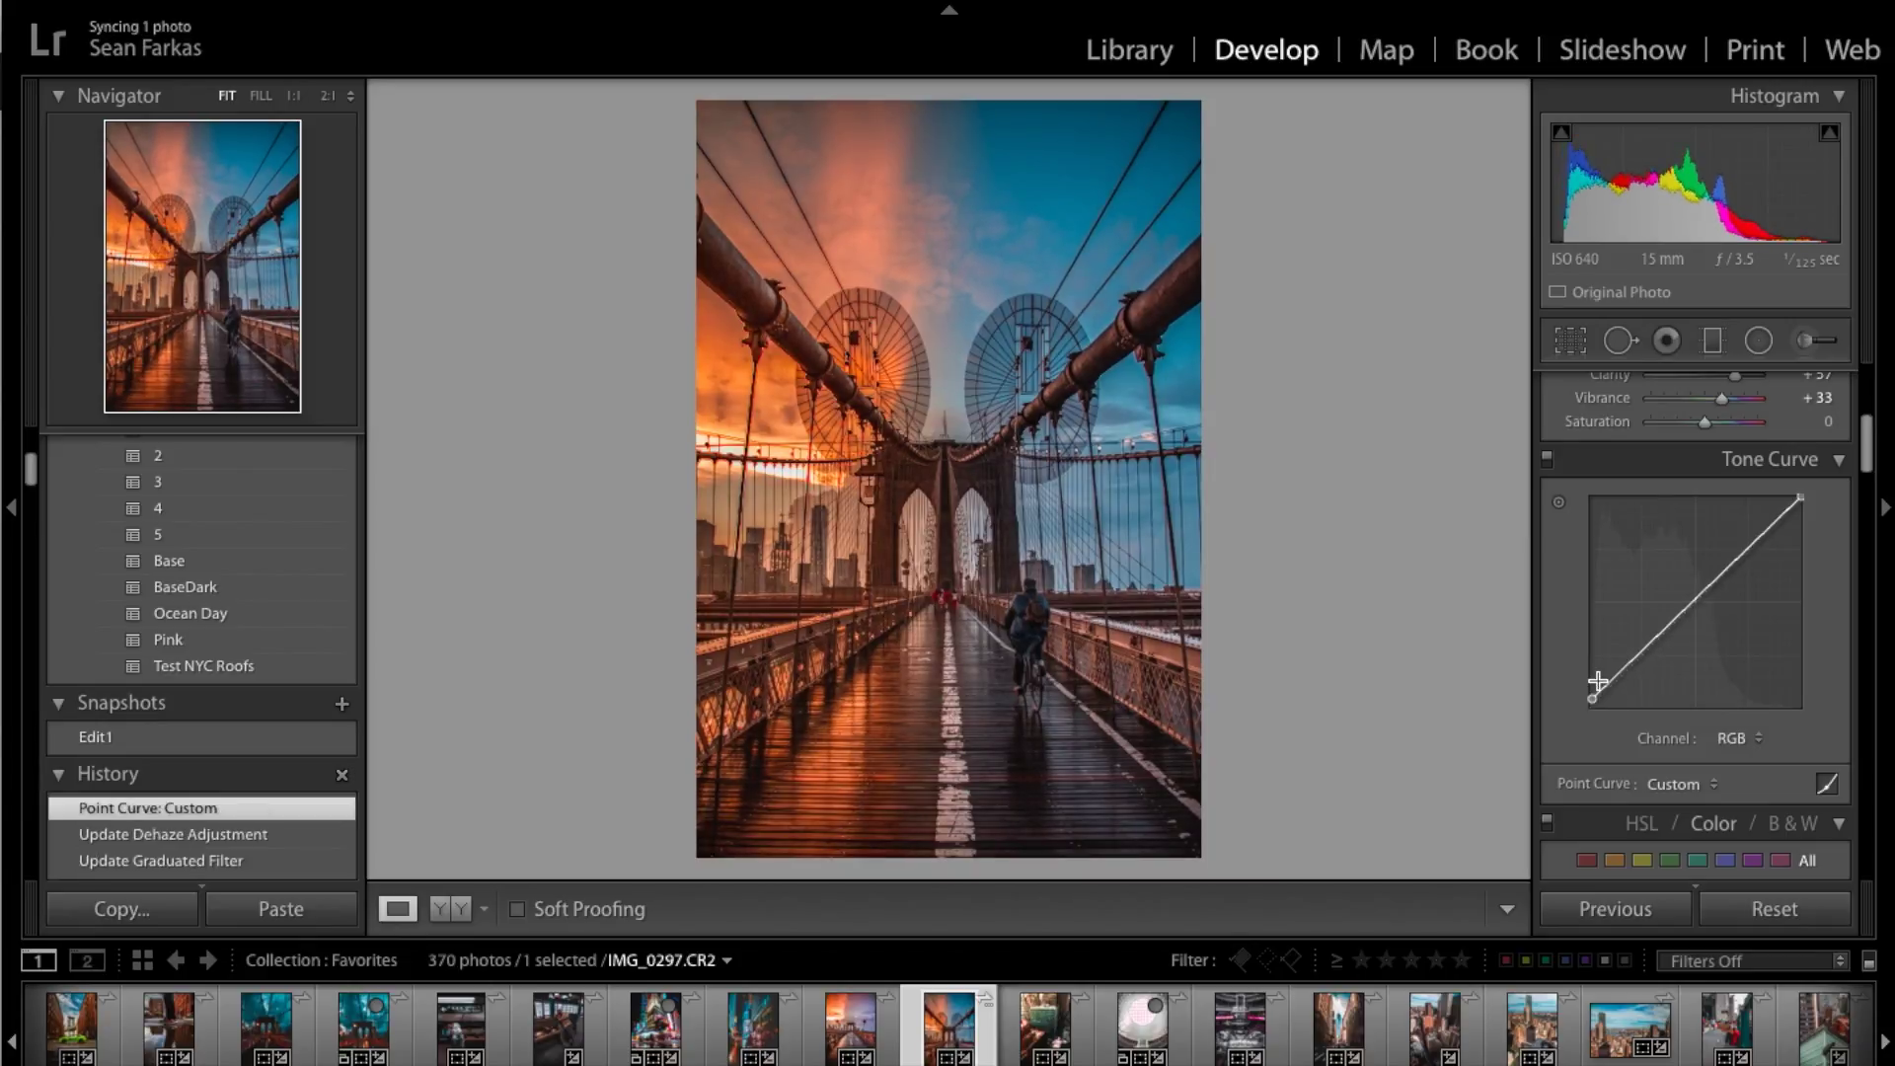
drag(1674, 622, 1674, 632)
click(1743, 561)
drag(1743, 561, 1740, 553)
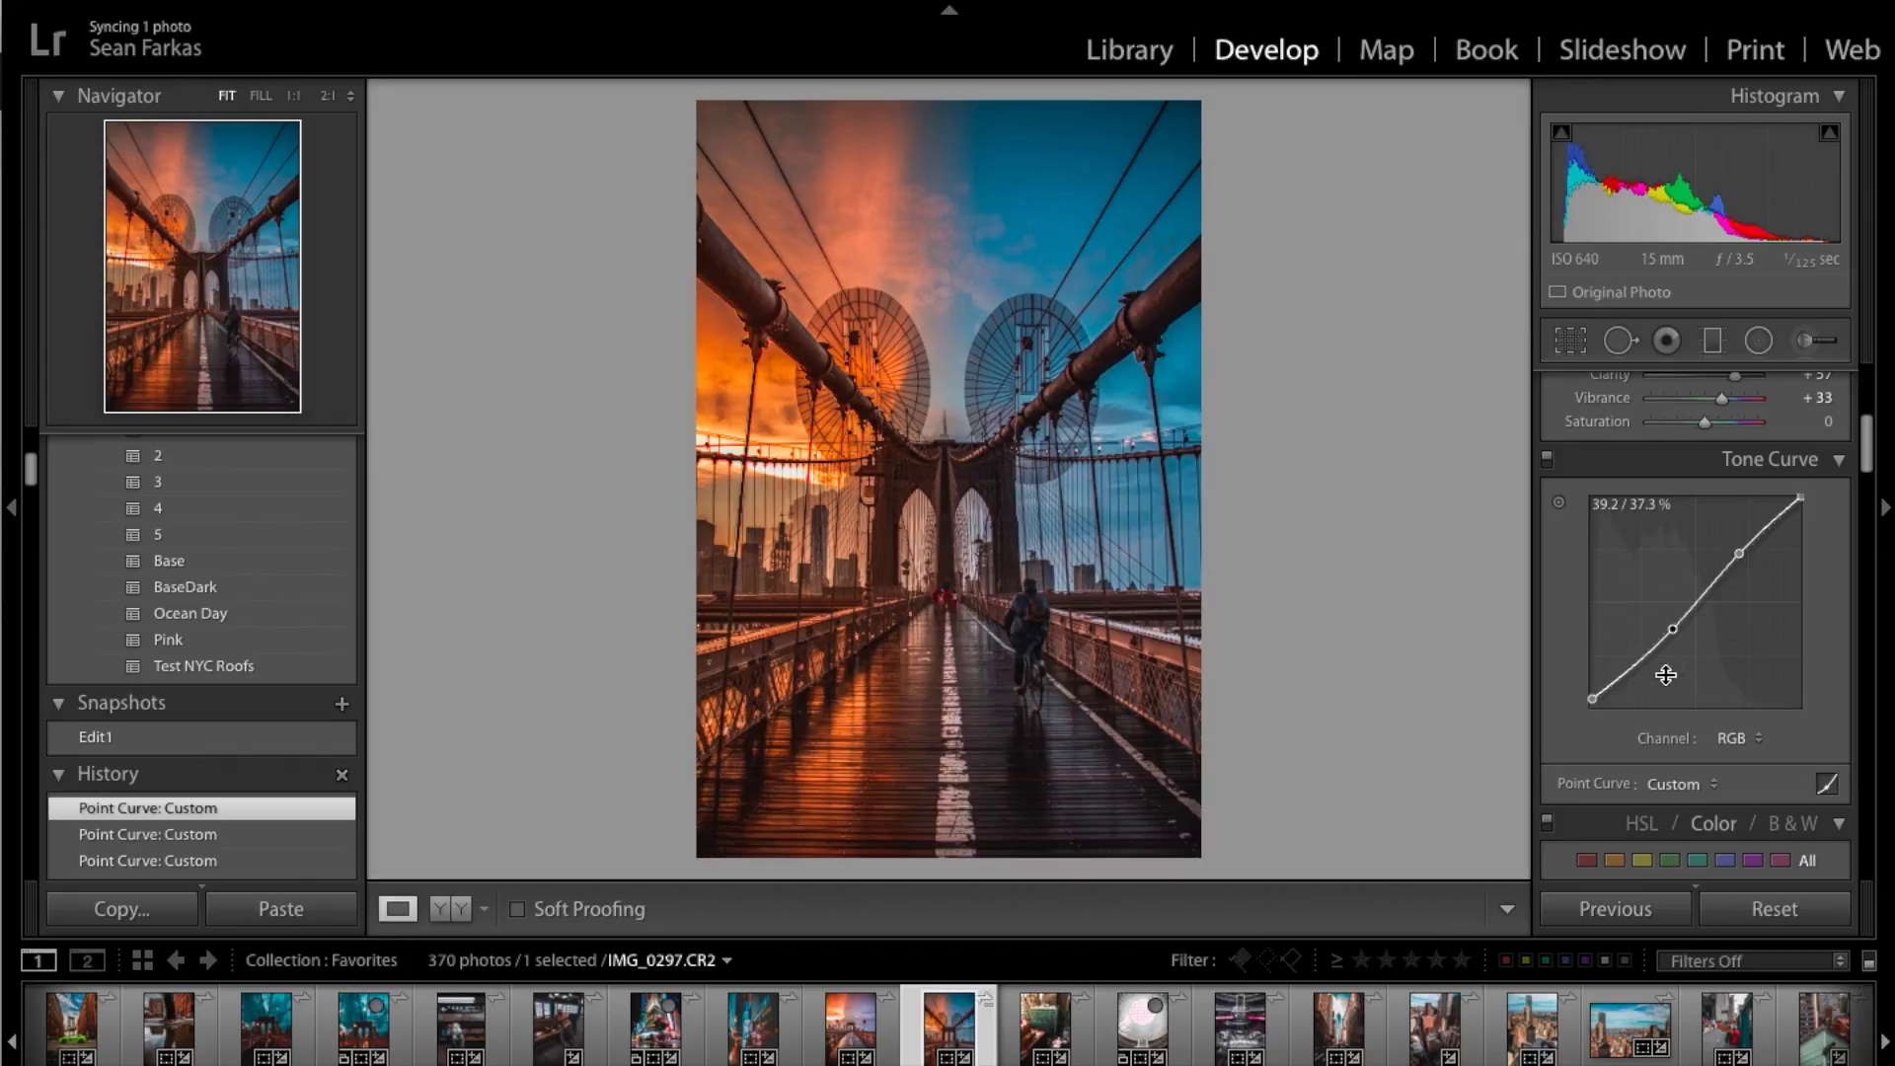
drag(1602, 691, 1595, 697)
scroll(1678, 641, up, 5)
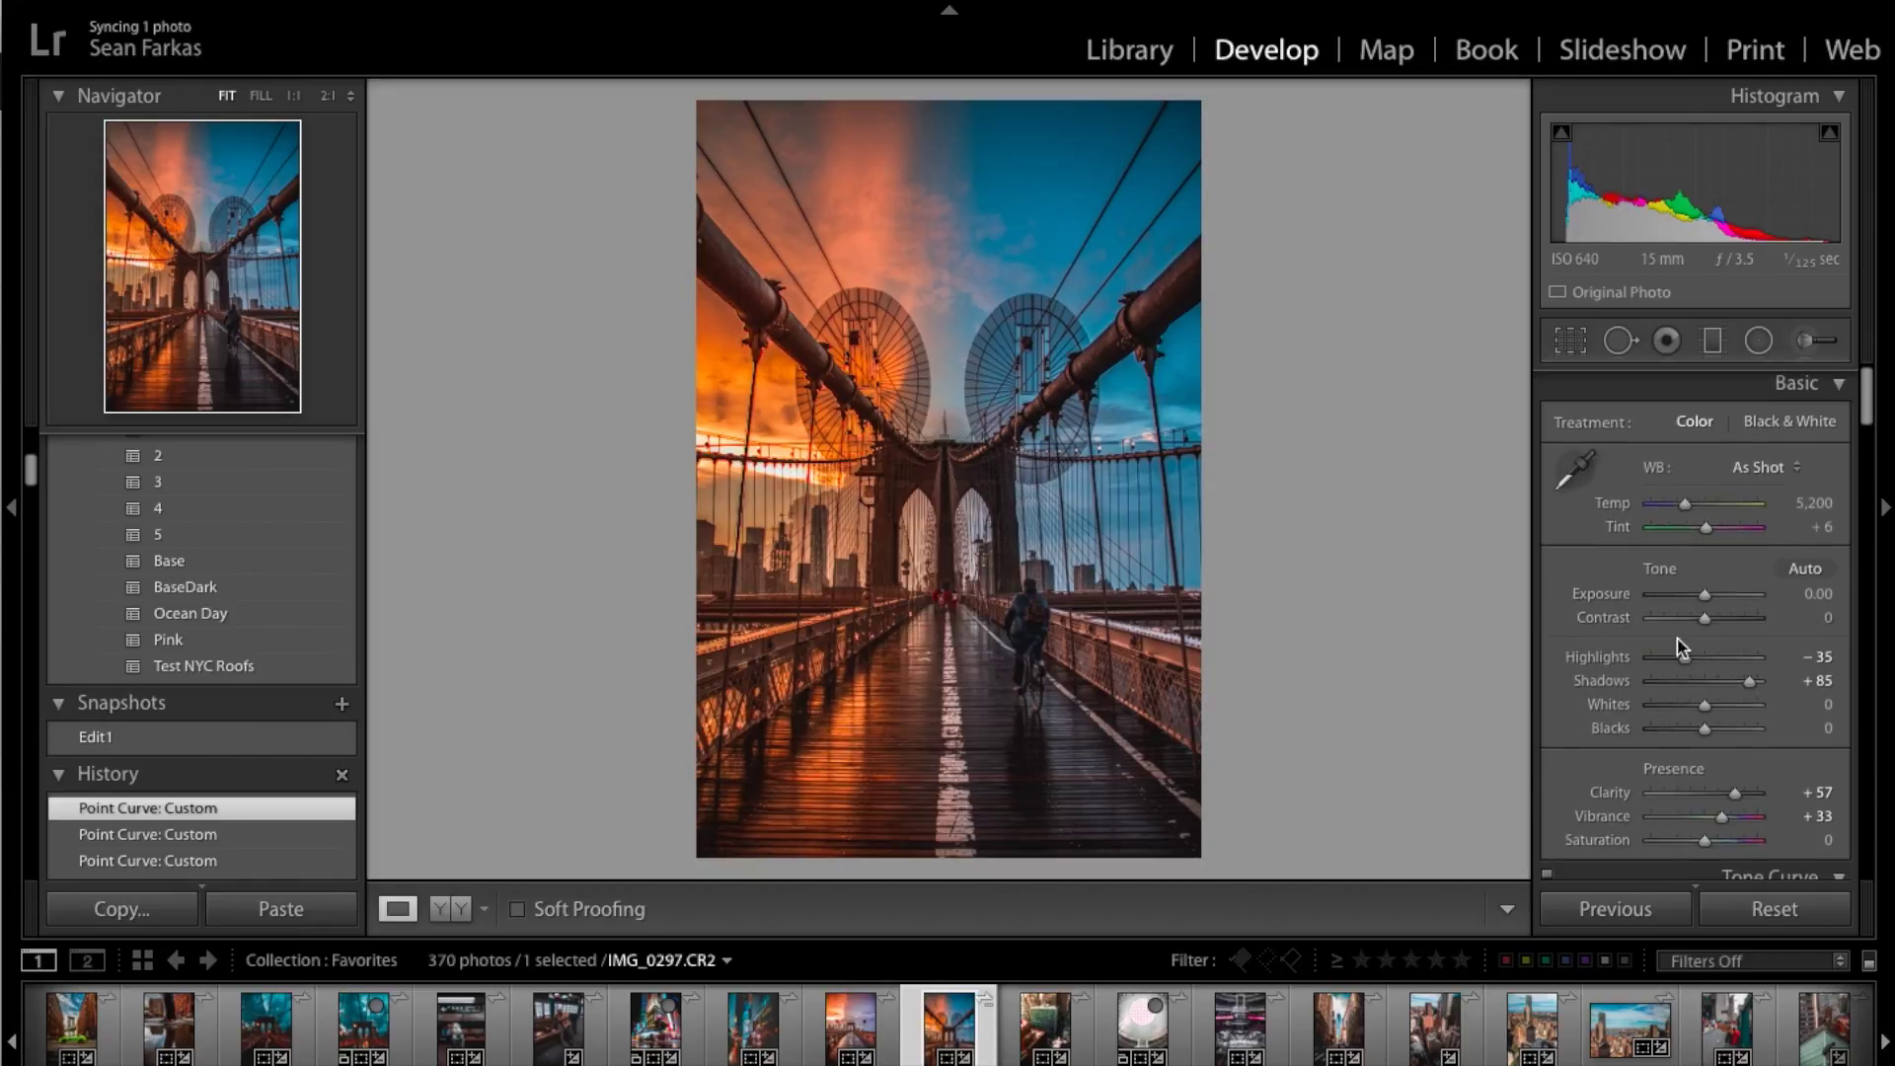
Compare the tone-curved photo with the original in the before-and-after view, and return to the single-photo view.
click(441, 909)
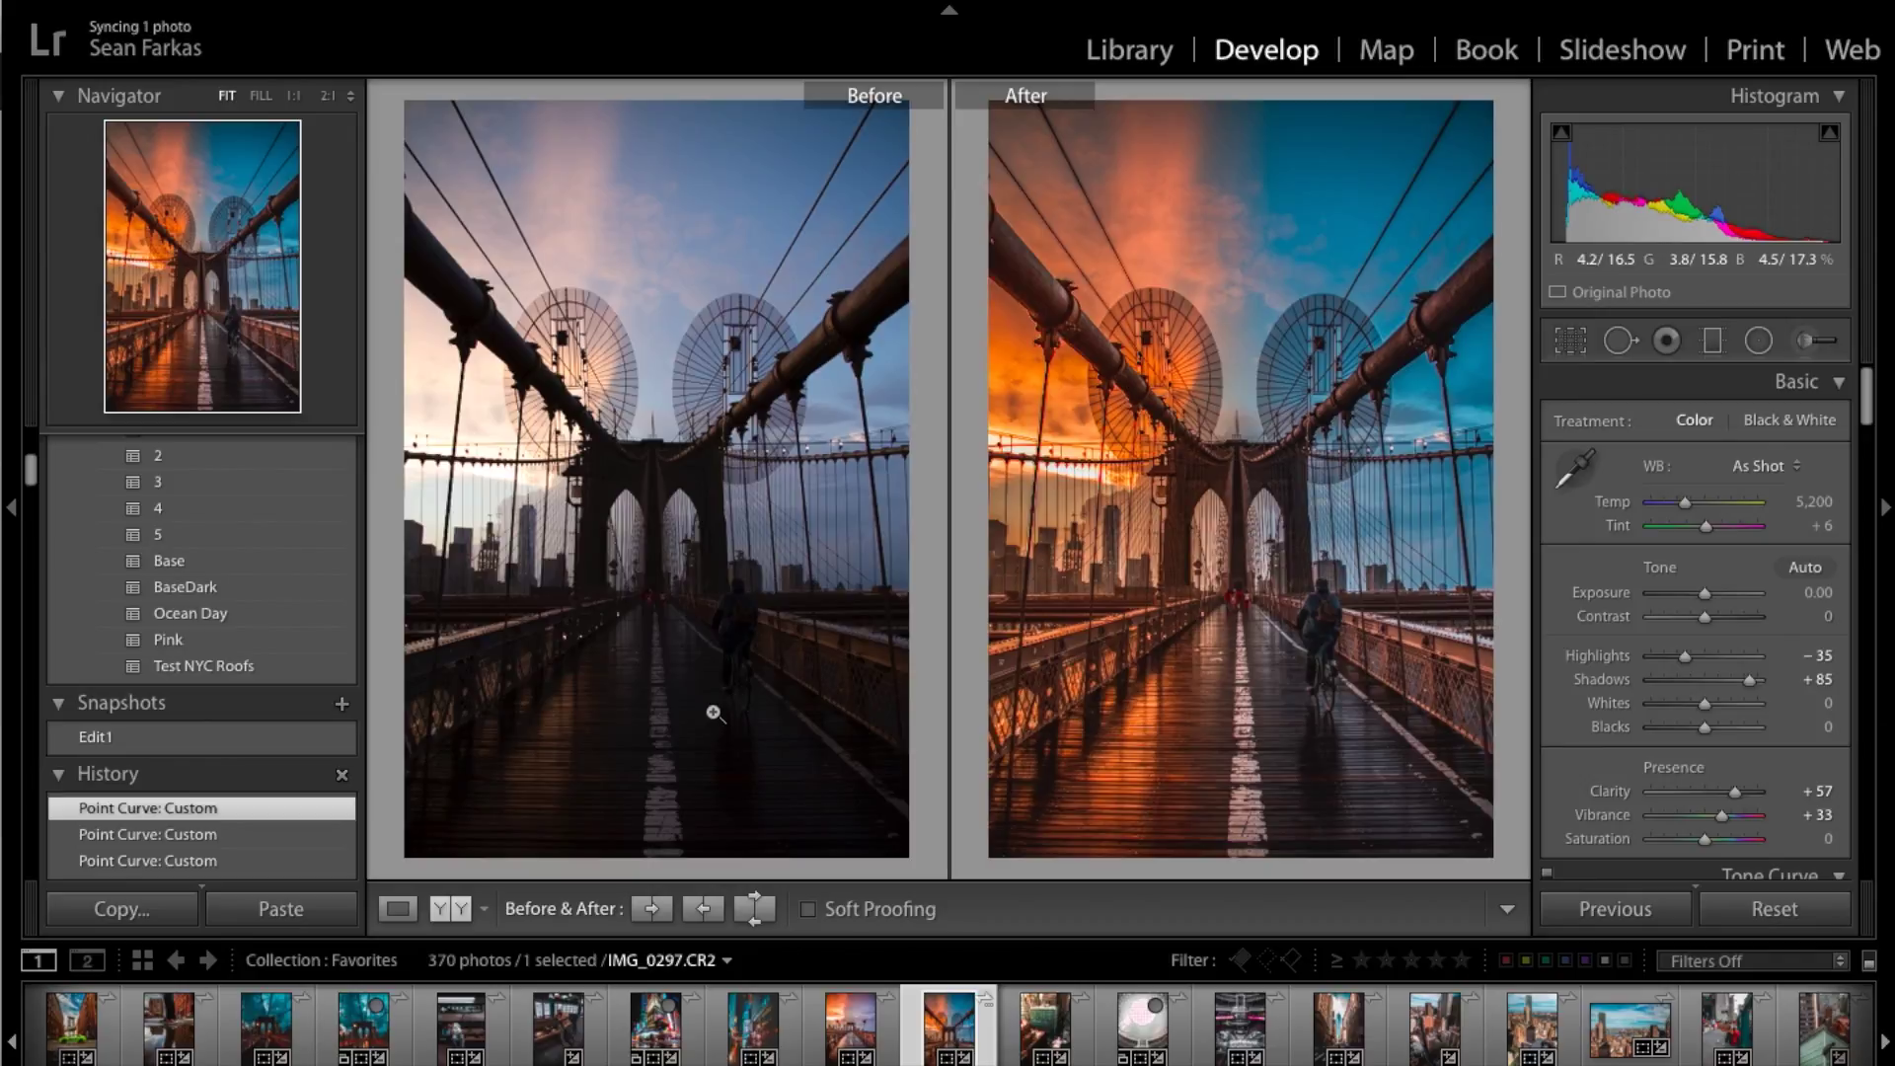
click(444, 910)
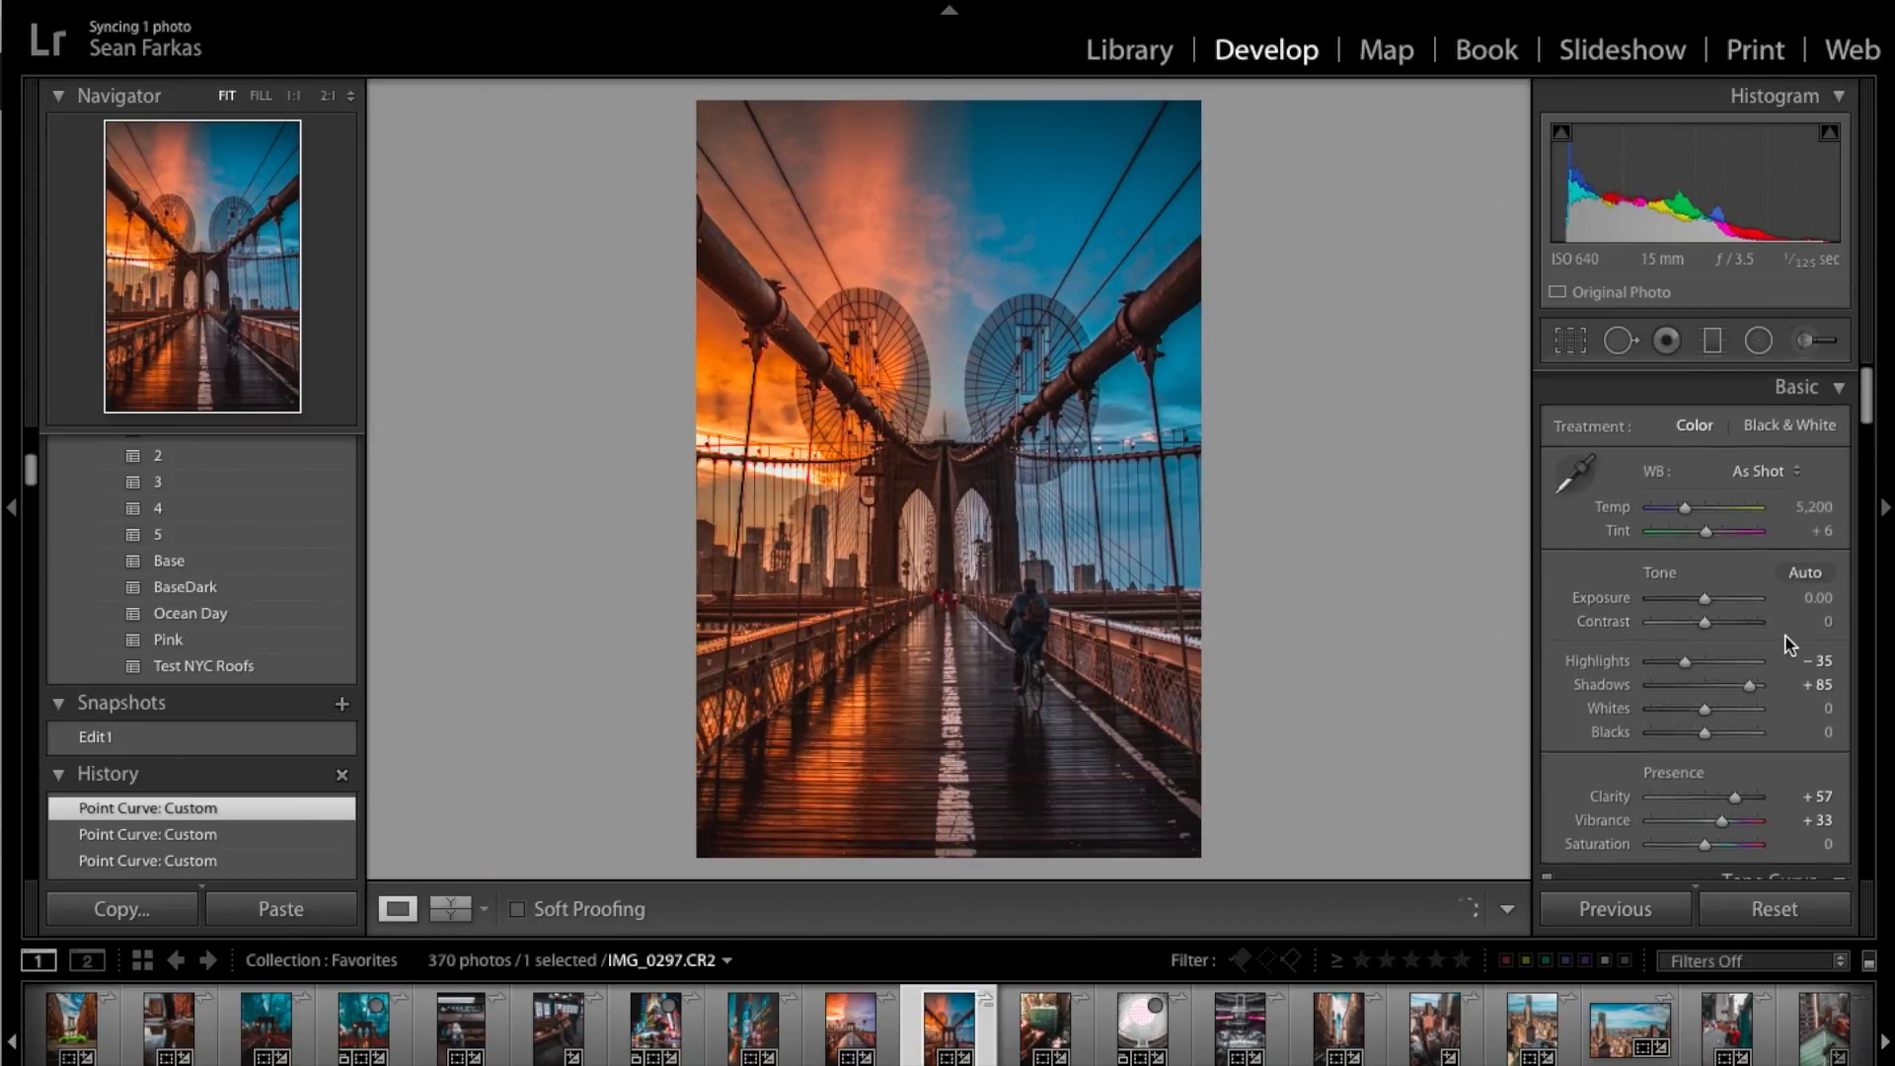